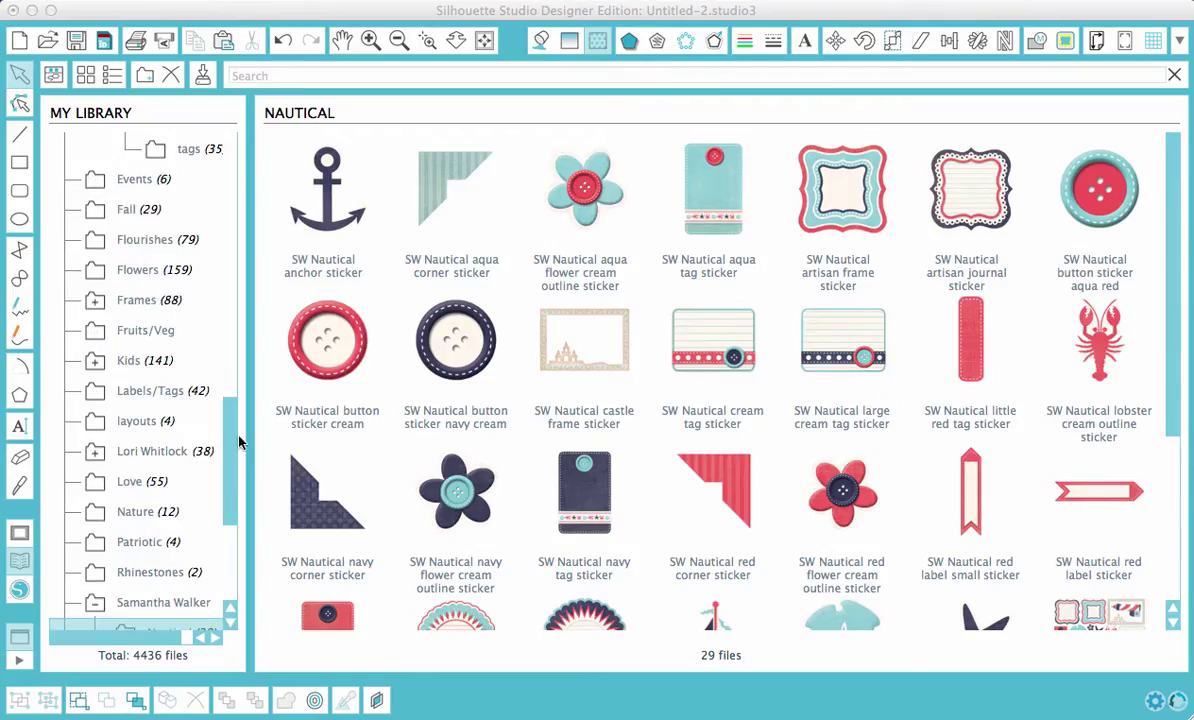
Scroll the Library to Carta Bella and open the Beautiful Moments collection.
scroll(229, 472, up, 1)
click(229, 425)
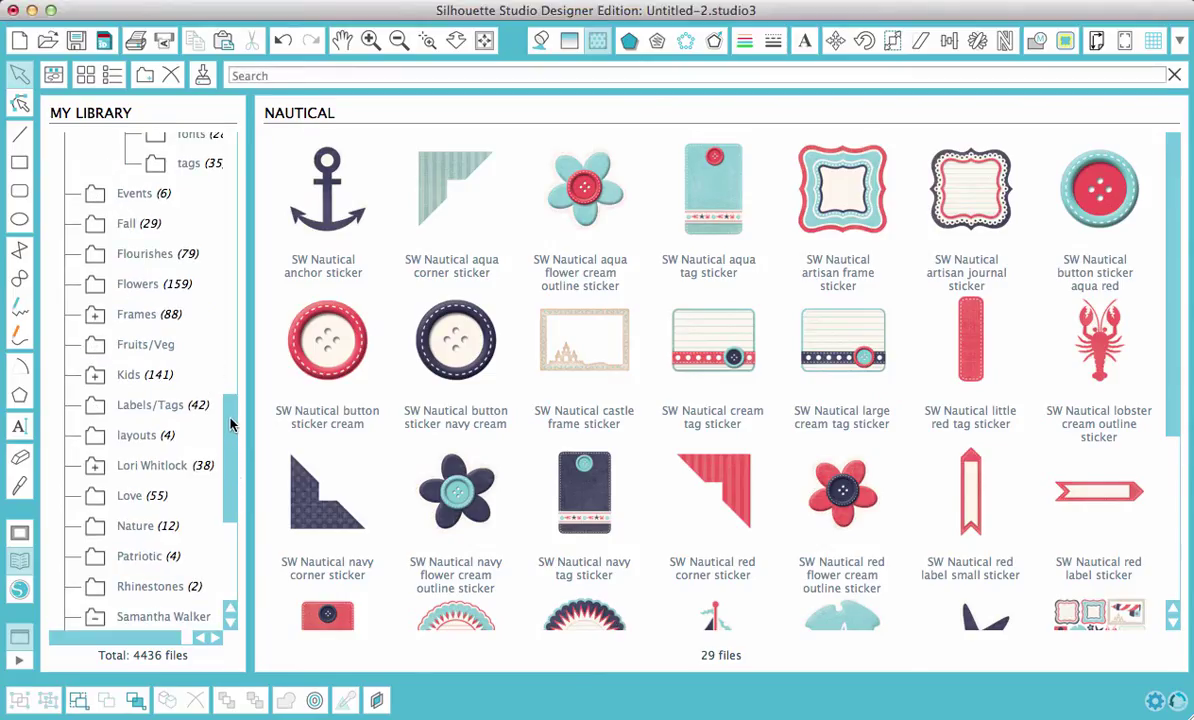
scroll(185, 376, up, 1)
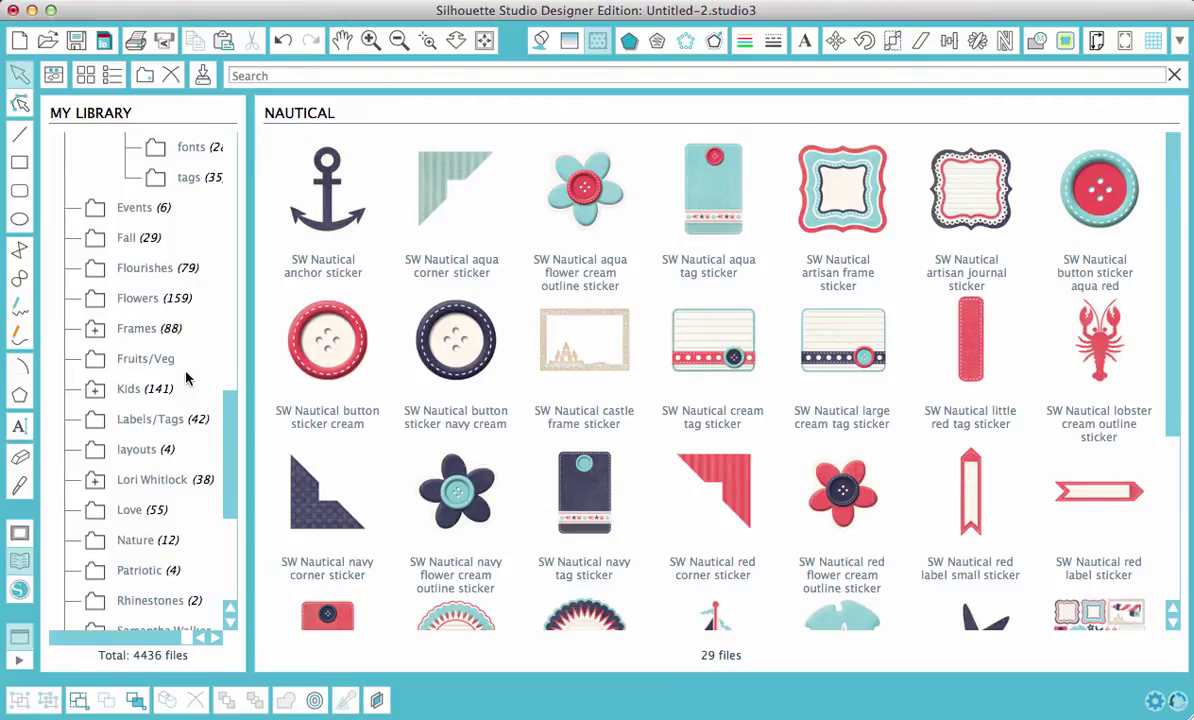
scroll(185, 378, up, 5)
scroll(185, 378, up, 2)
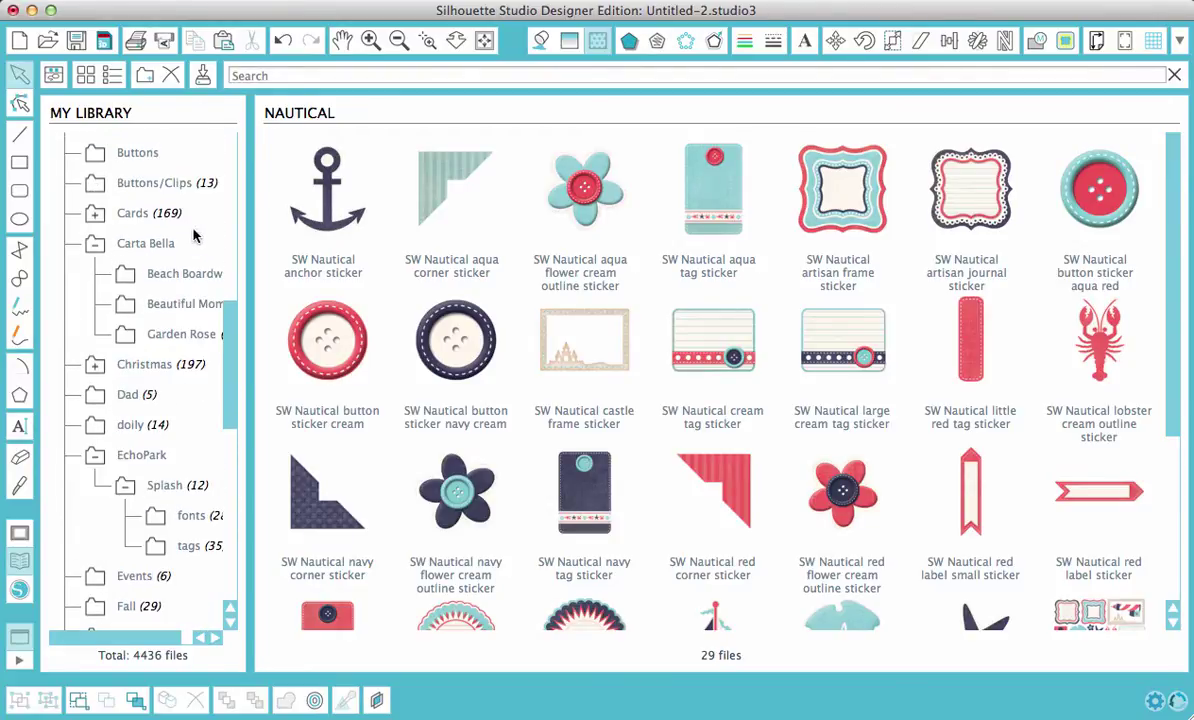
scroll(173, 310, up, 6)
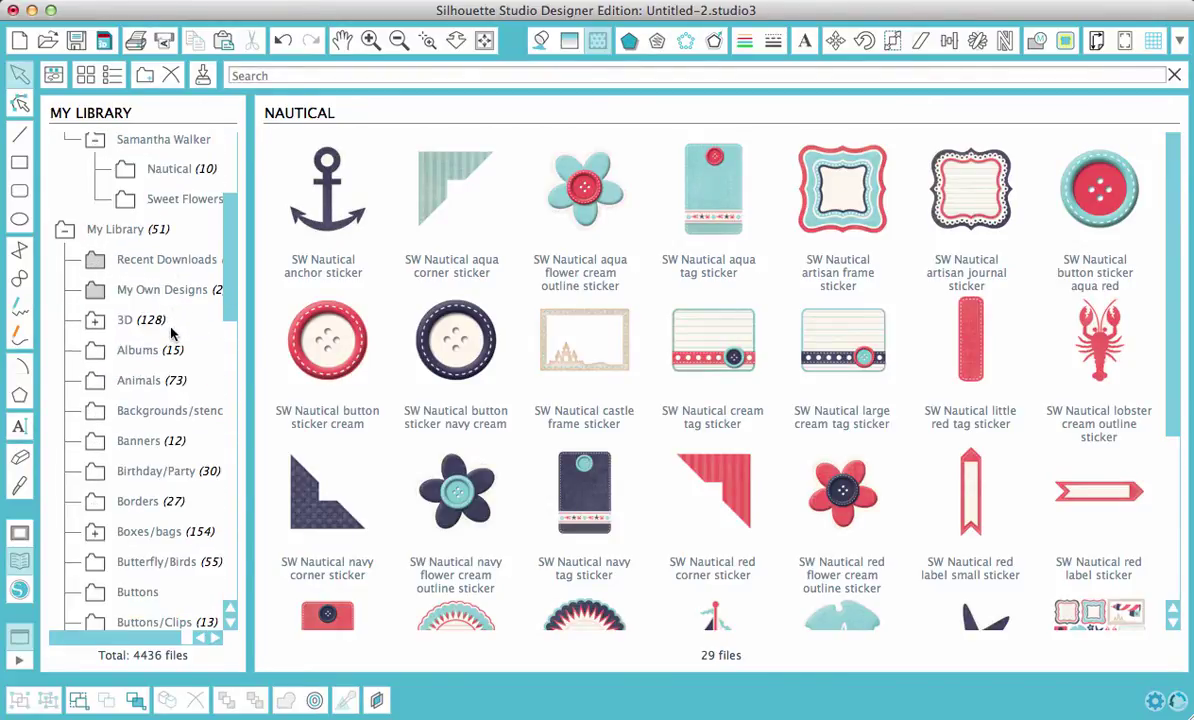
scroll(170, 300, up, 1)
scroll(167, 514, up, 4)
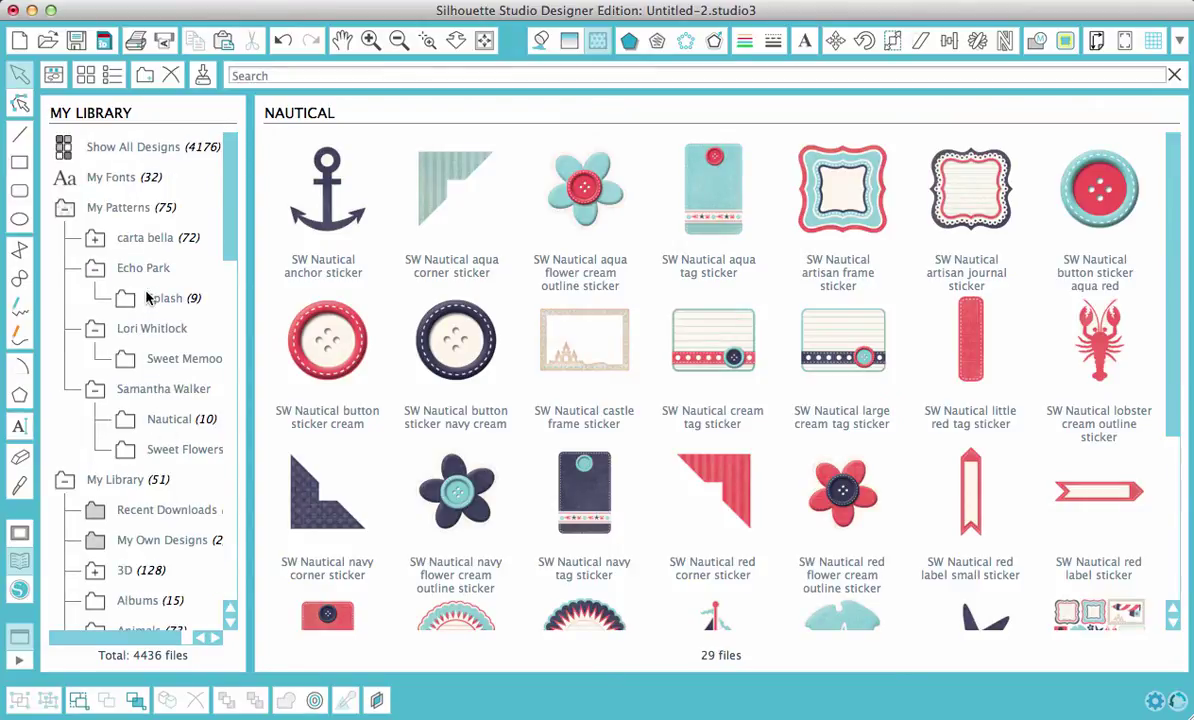
scroll(160, 400, down, 9)
click(173, 442)
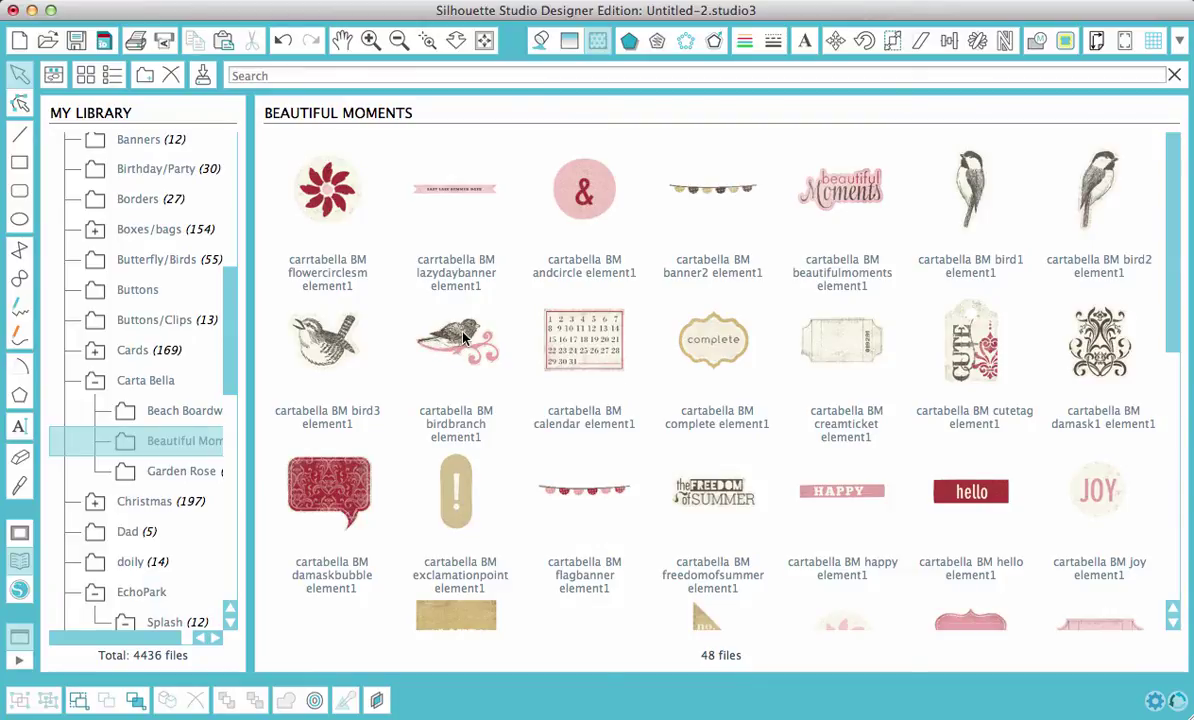
Add the cartabella BM birdbranch element1 design to the page and select it.
click(462, 338)
double_click(462, 338)
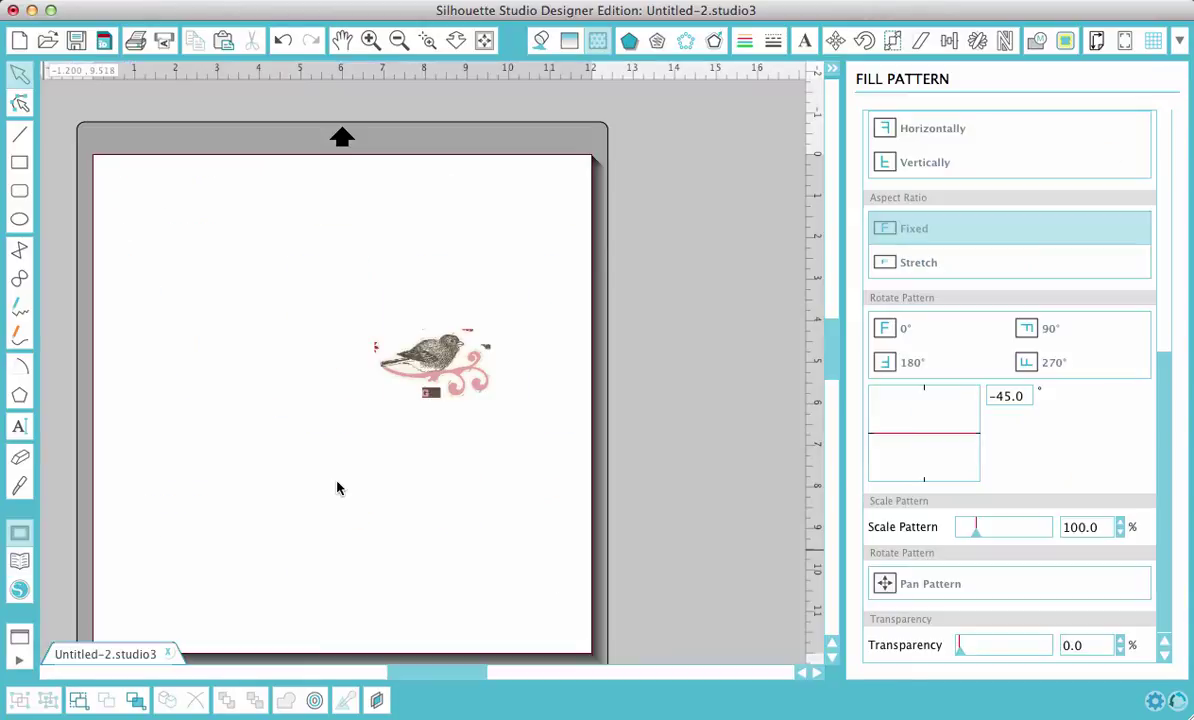
click(452, 383)
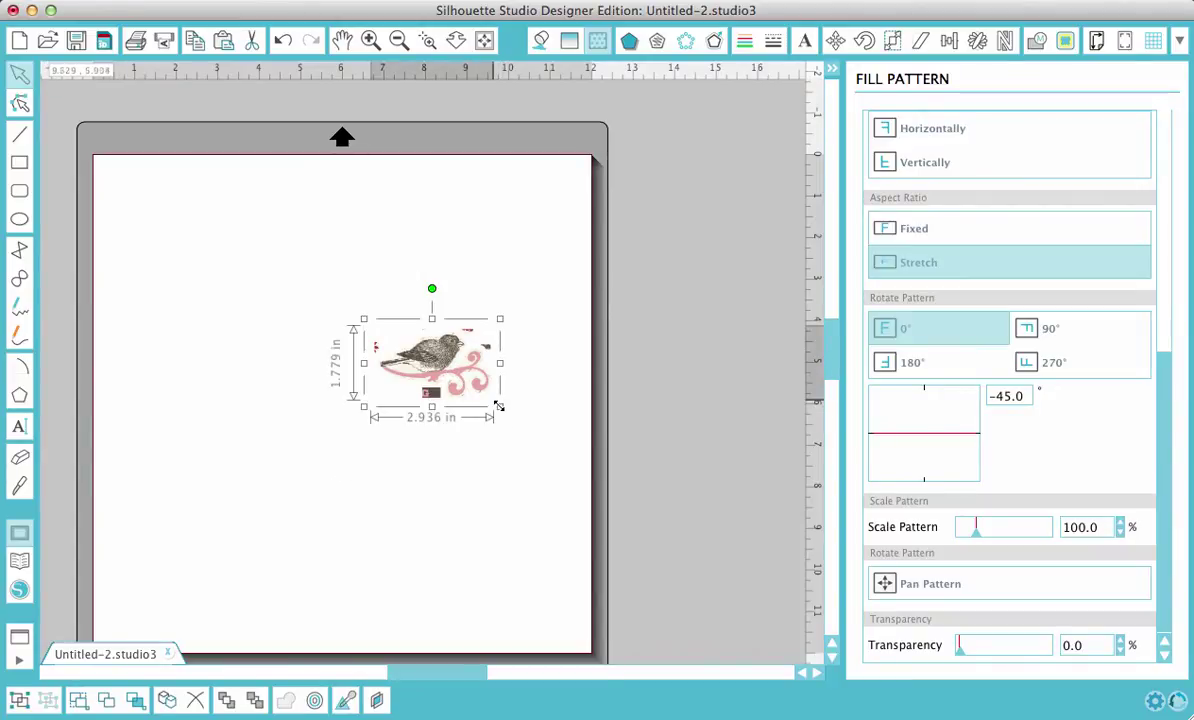
Enlarge the bird to 8.978 × 5.440 in and position it at the upper left.
drag(499, 406, 693, 523)
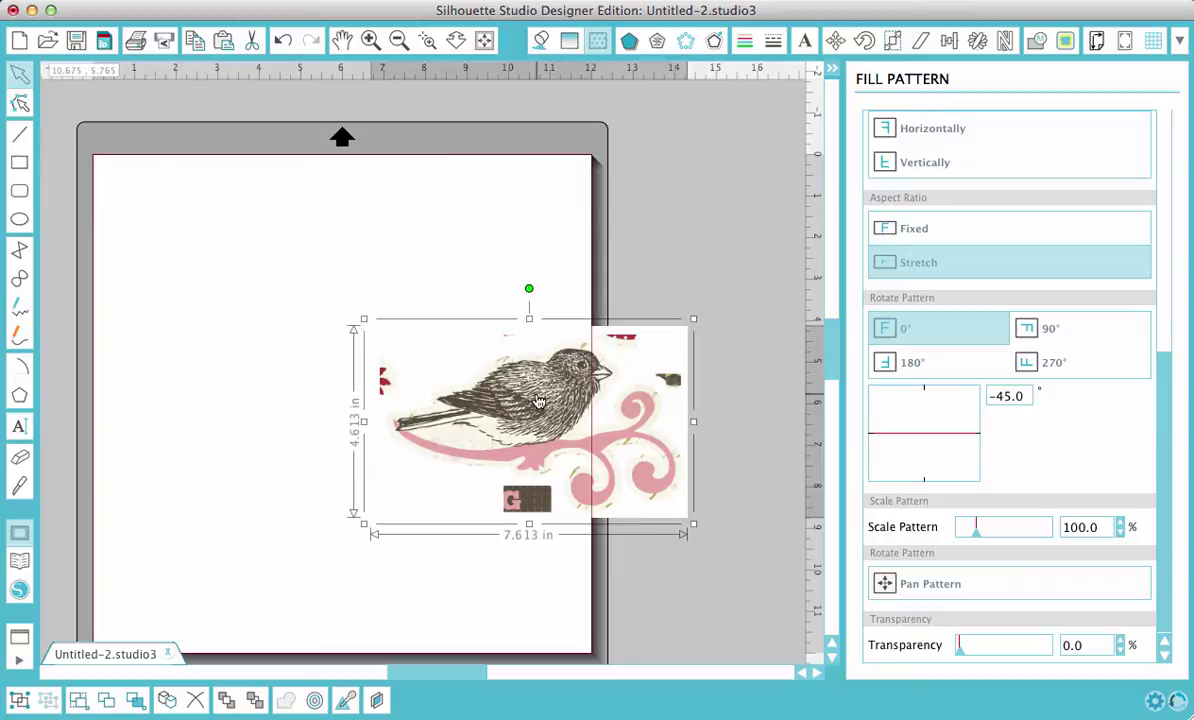
drag(538, 402, 330, 276)
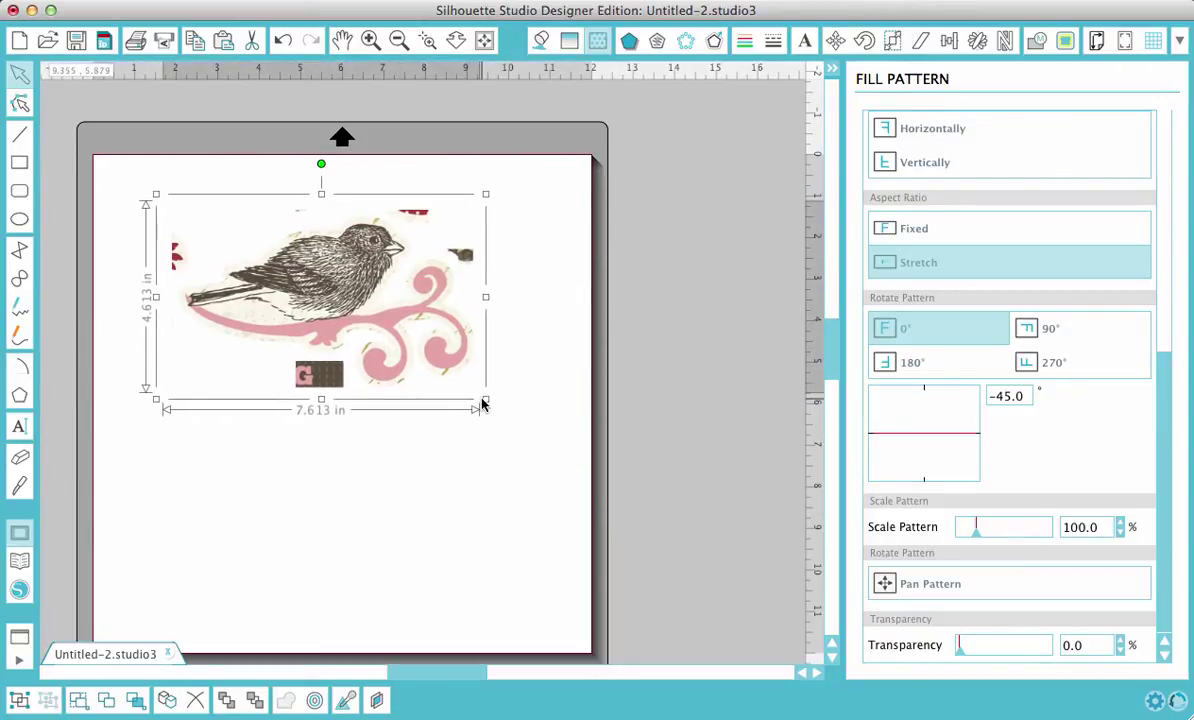
drag(484, 399, 534, 444)
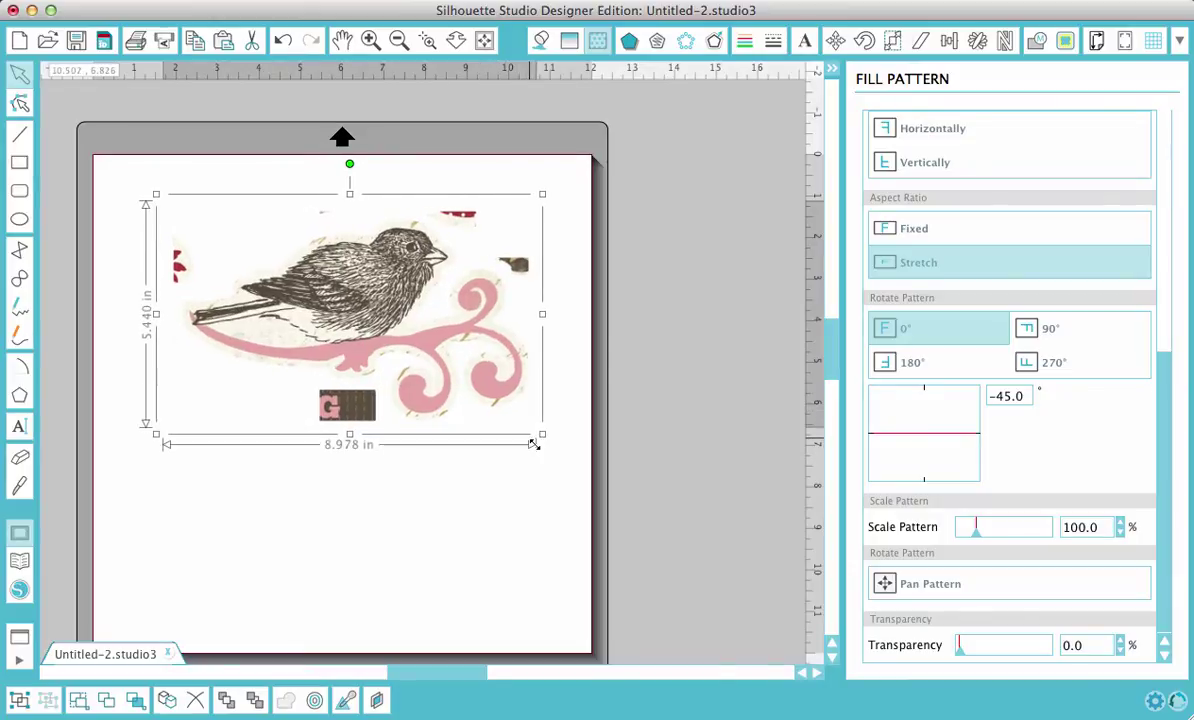
drag(375, 292, 352, 293)
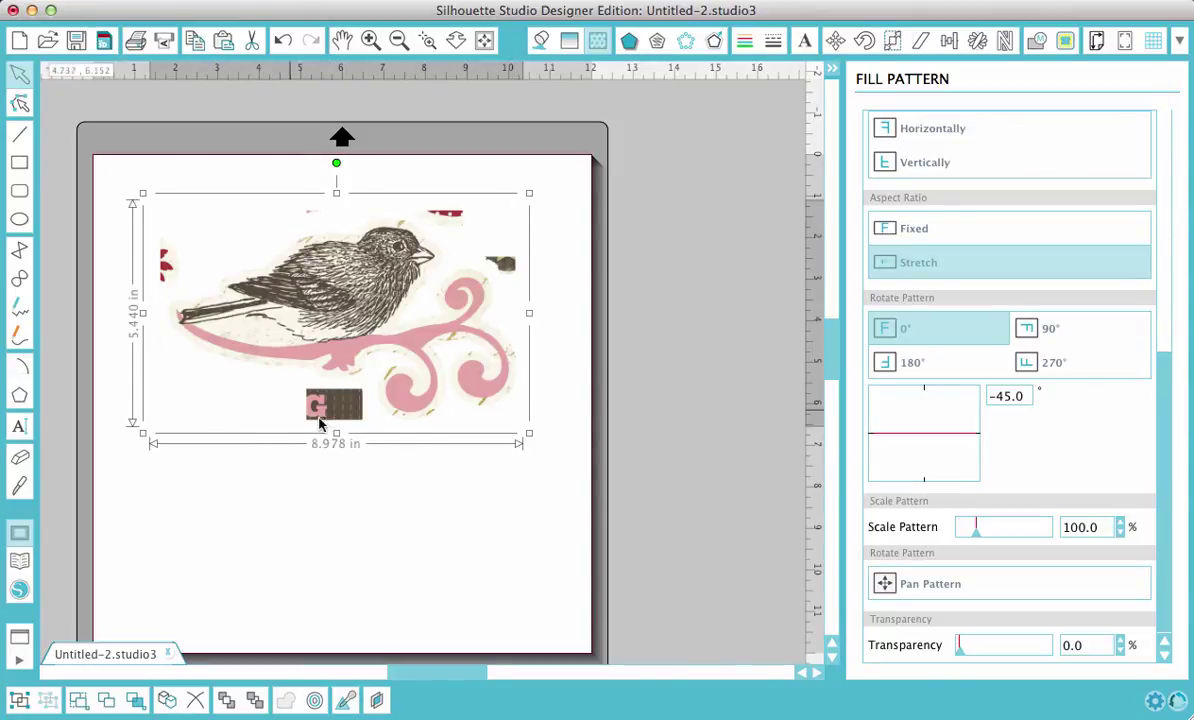
click(371, 40)
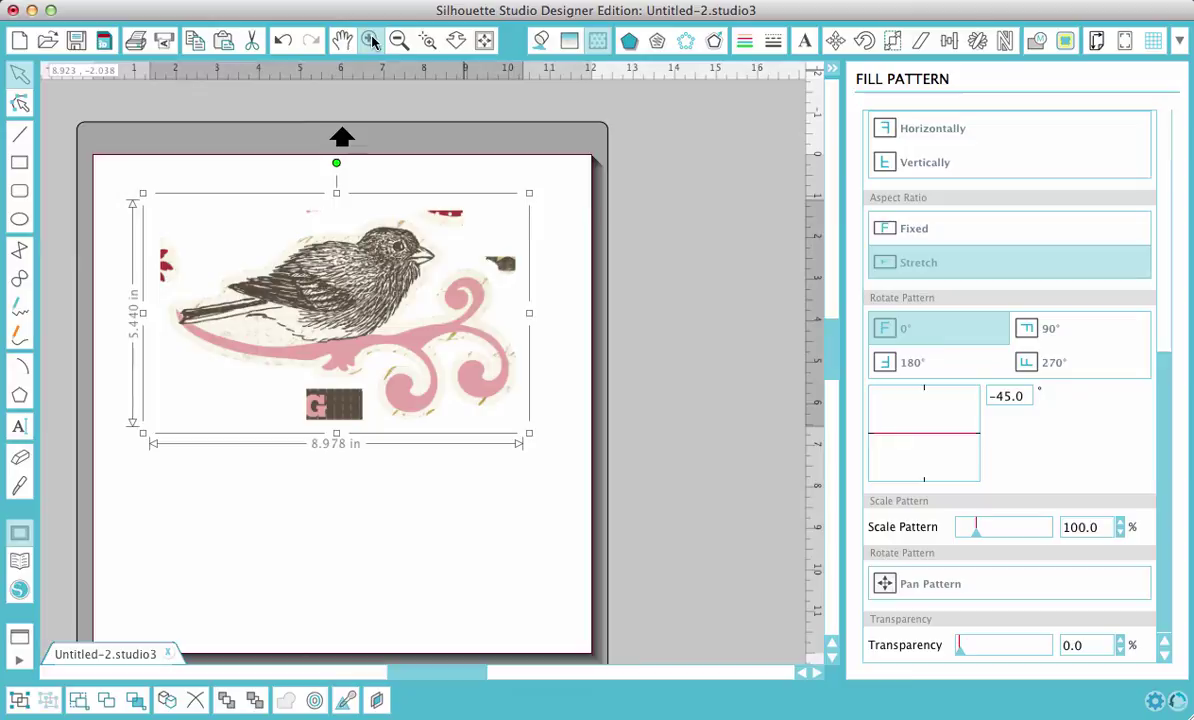
scroll(270, 207, left, 3)
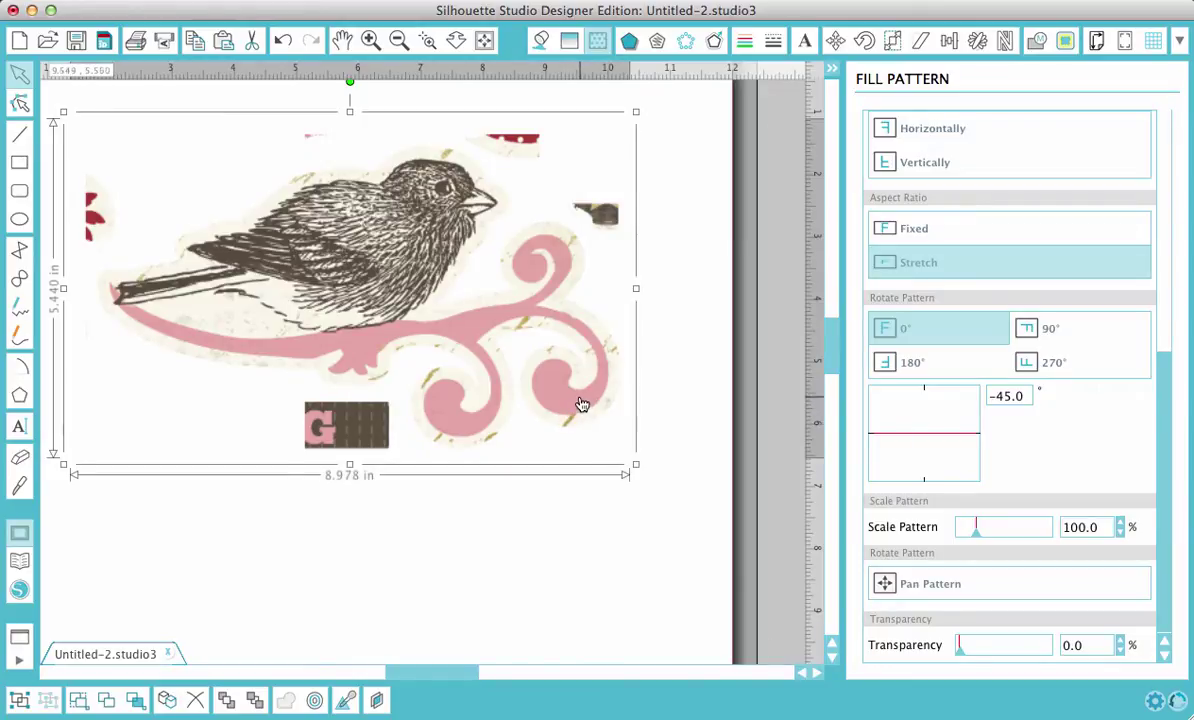
With the small square eraser, erase stray bits under the swirl and the left red scrap.
click(20, 458)
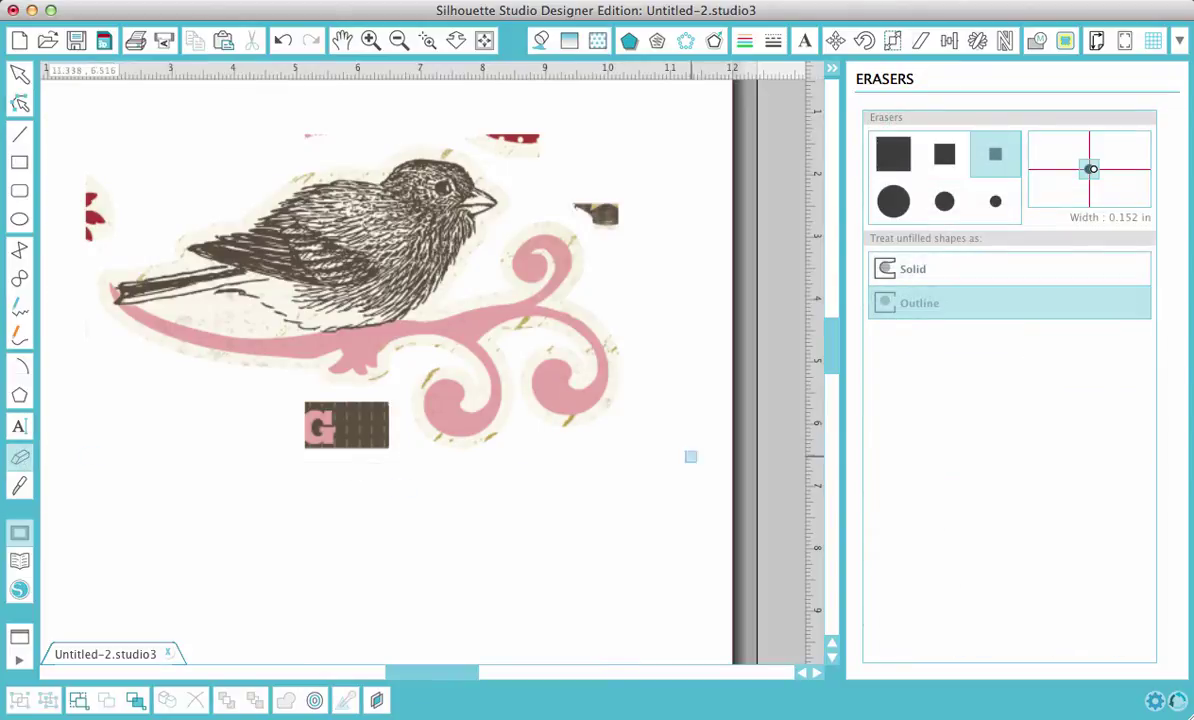
click(997, 153)
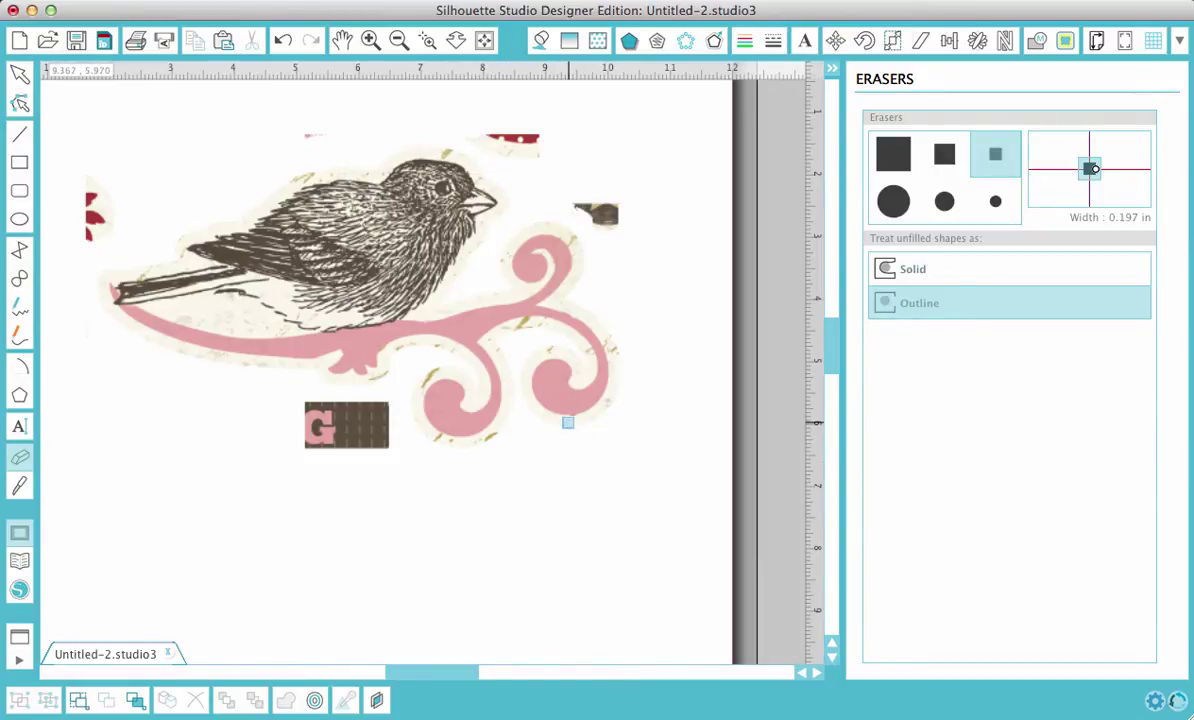
drag(569, 425, 502, 421)
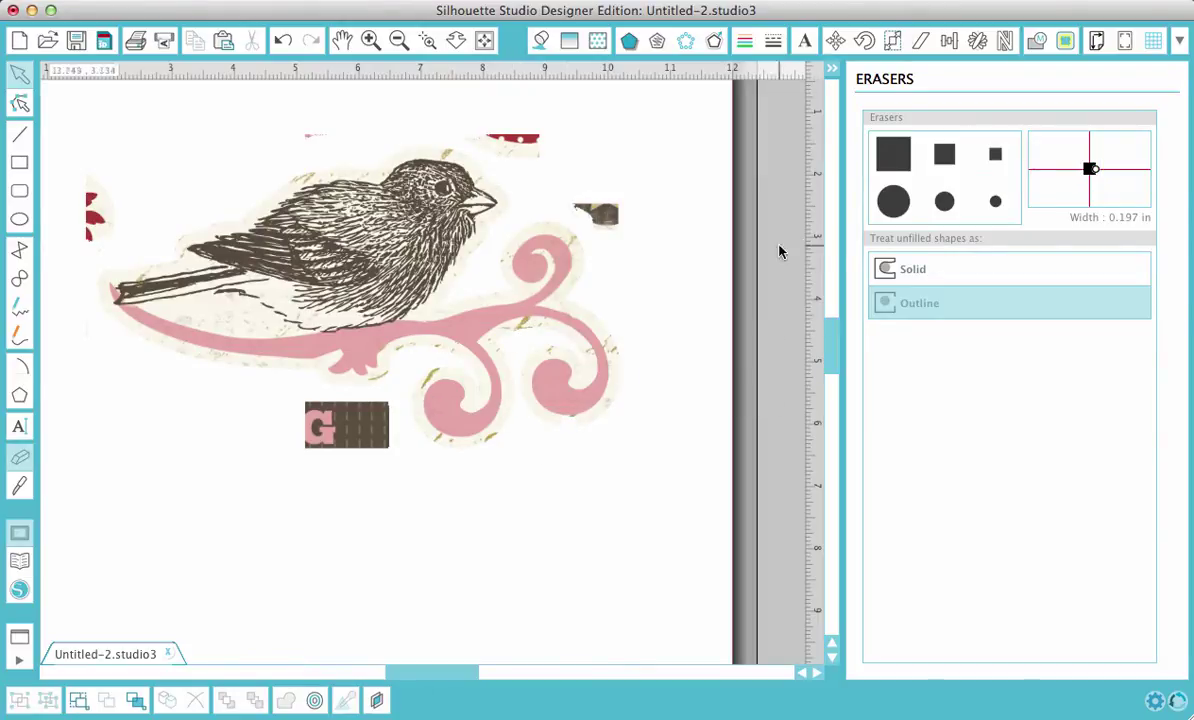
click(996, 155)
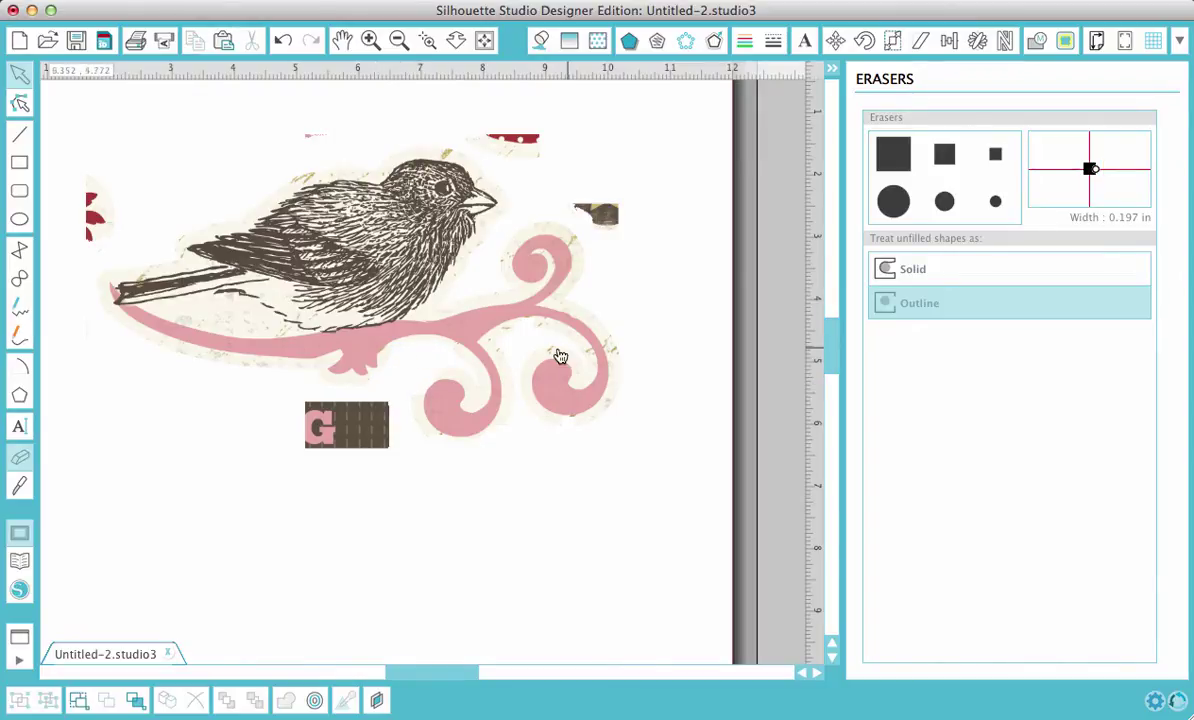
click(1000, 154)
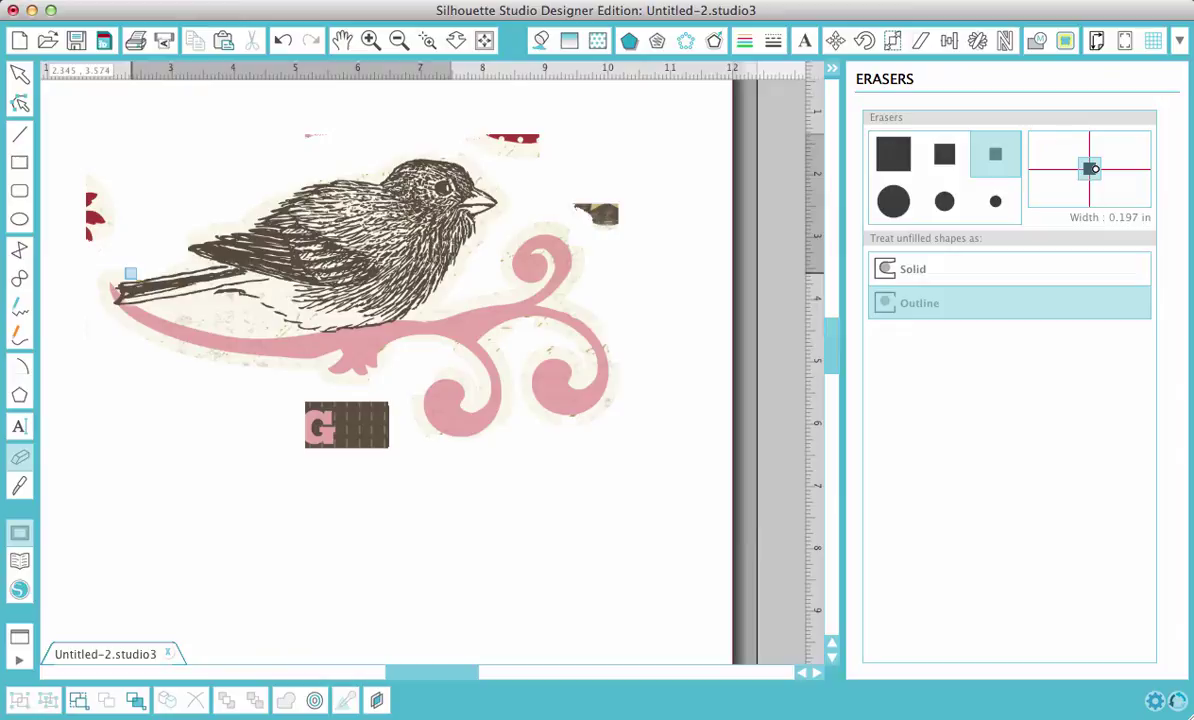
mouse_move(130, 273)
mouse_down()
mouse_move(79, 228)
mouse_move(90, 164)
mouse_move(102, 245)
mouse_move(119, 193)
mouse_move(84, 236)
mouse_up()
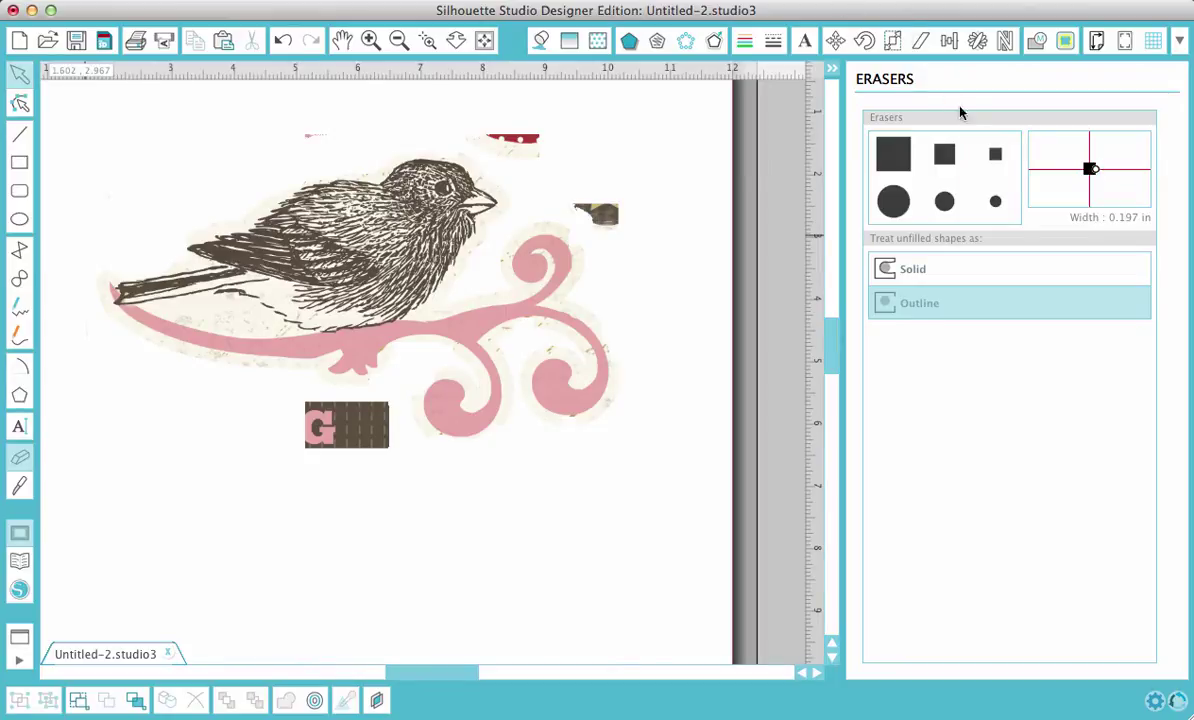
Erase the red scrap above the bird and the G block using the 0.334 in square eraser.
click(944, 155)
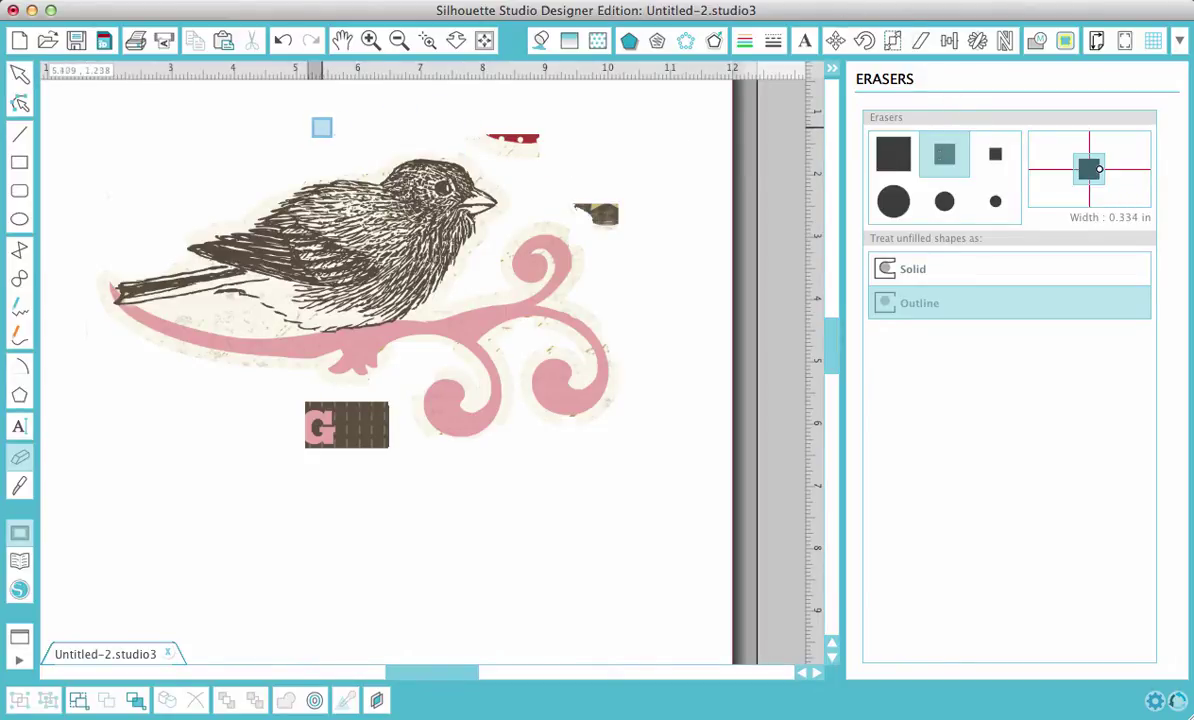
mouse_move(320, 125)
mouse_down()
mouse_move(538, 130)
mouse_move(495, 141)
mouse_move(541, 156)
mouse_move(590, 202)
mouse_move(575, 203)
mouse_move(625, 228)
mouse_move(624, 202)
mouse_move(588, 200)
mouse_up()
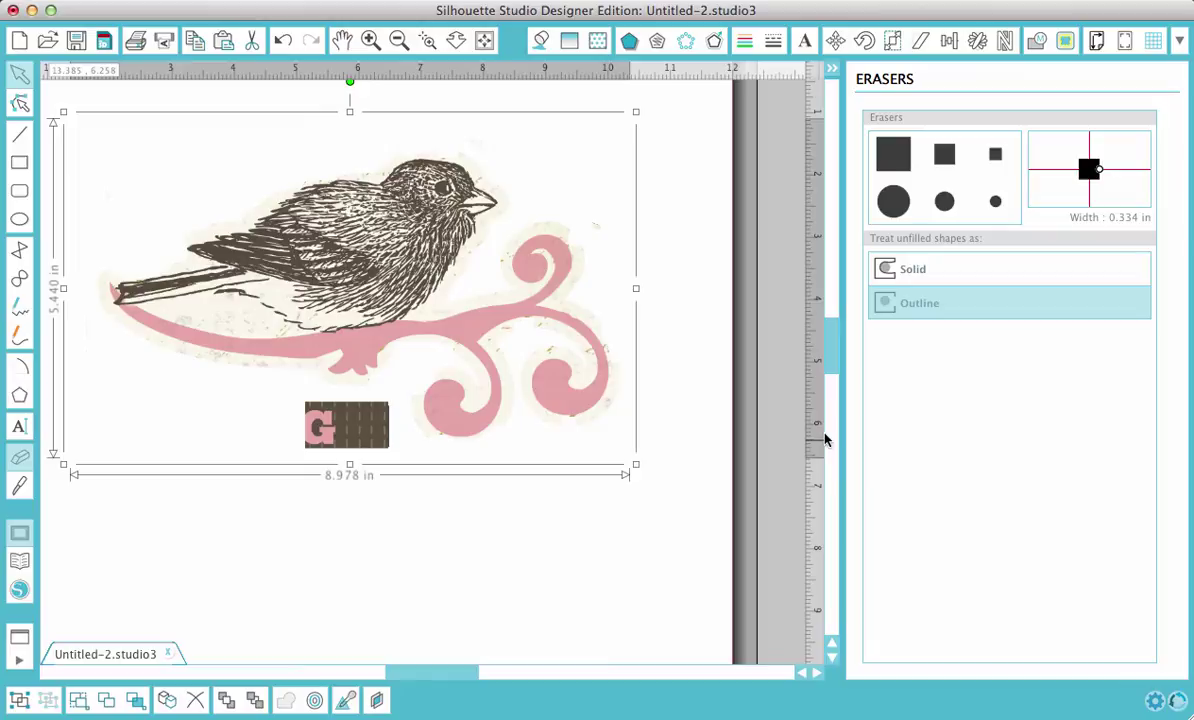
click(941, 151)
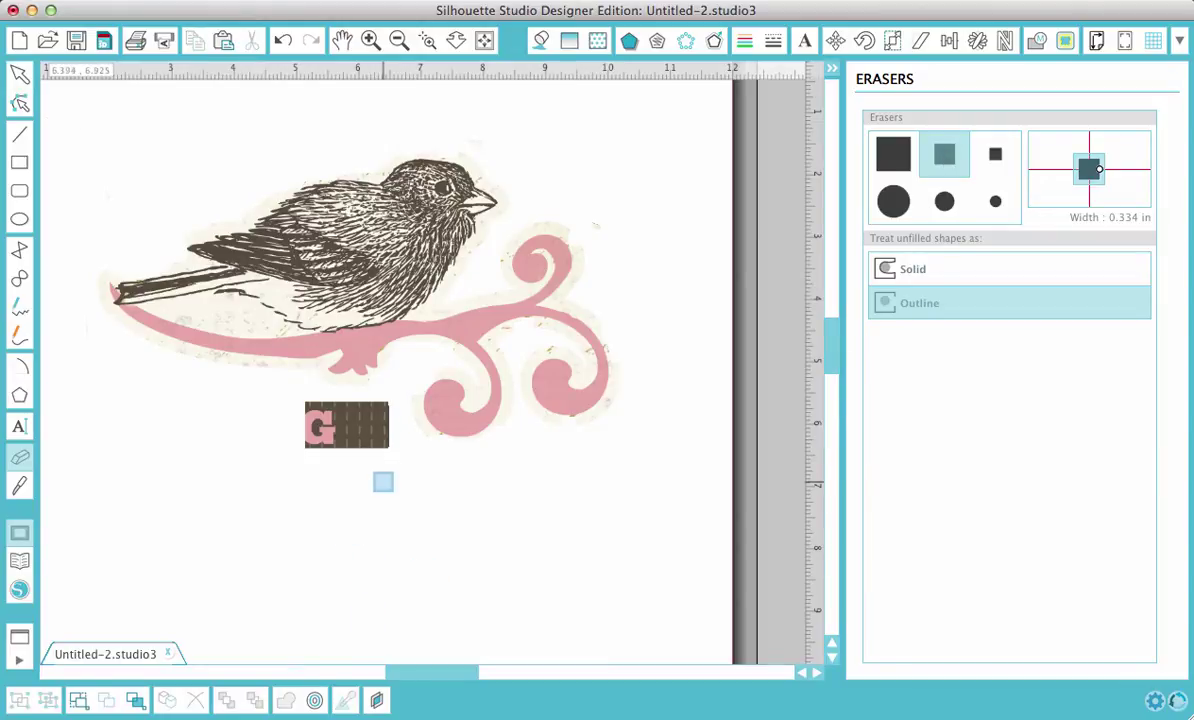
mouse_move(387, 461)
mouse_down()
mouse_move(386, 398)
mouse_move(294, 414)
mouse_move(392, 427)
mouse_move(297, 435)
mouse_move(394, 440)
mouse_move(333, 458)
mouse_up()
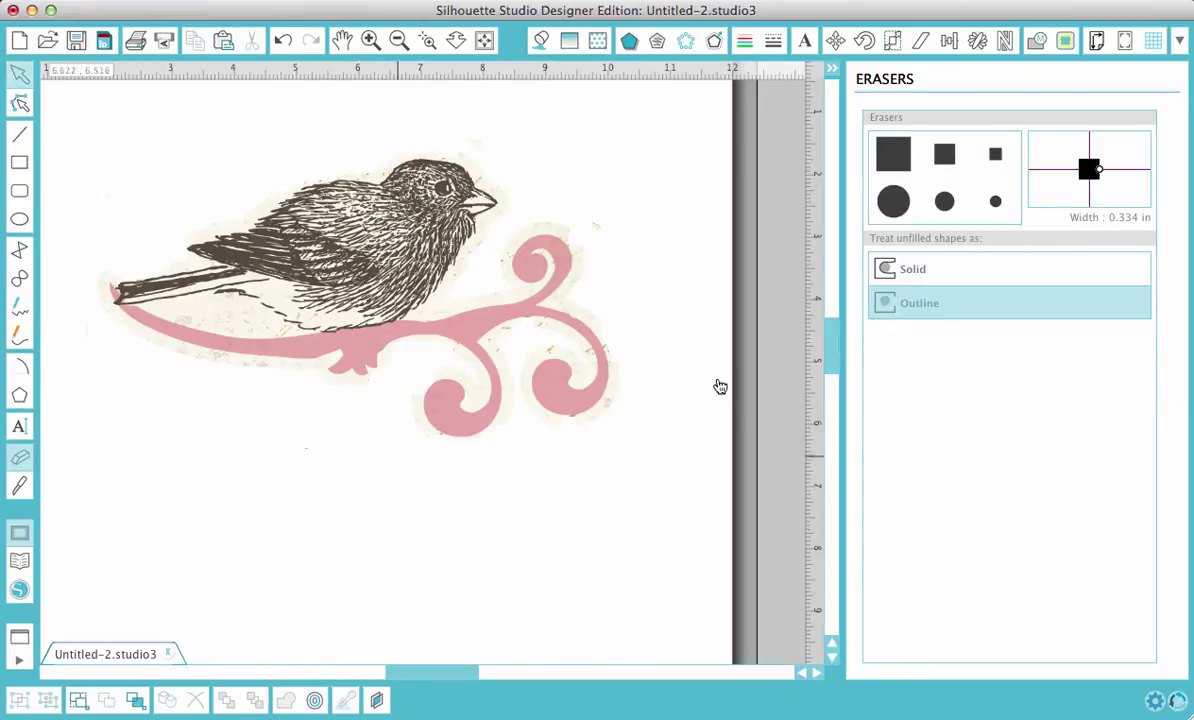
Trace the outer edge of the bird and swirl using Low Pass only at 84.1% threshold.
click(1065, 43)
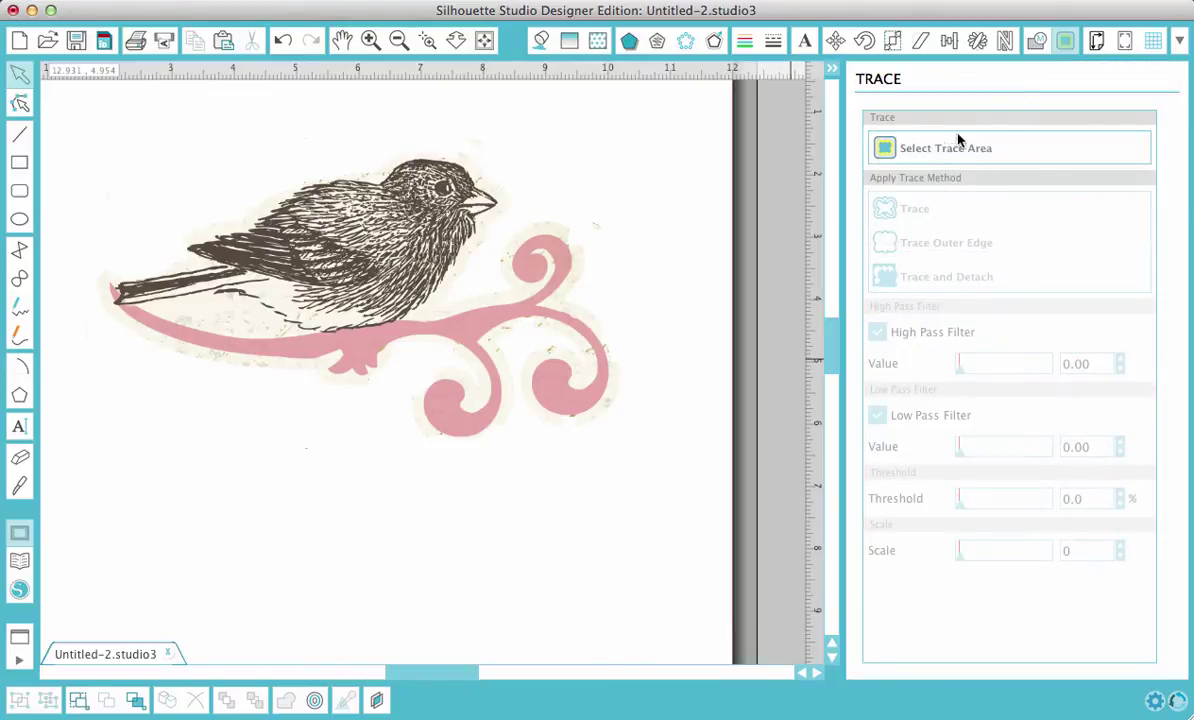
click(951, 151)
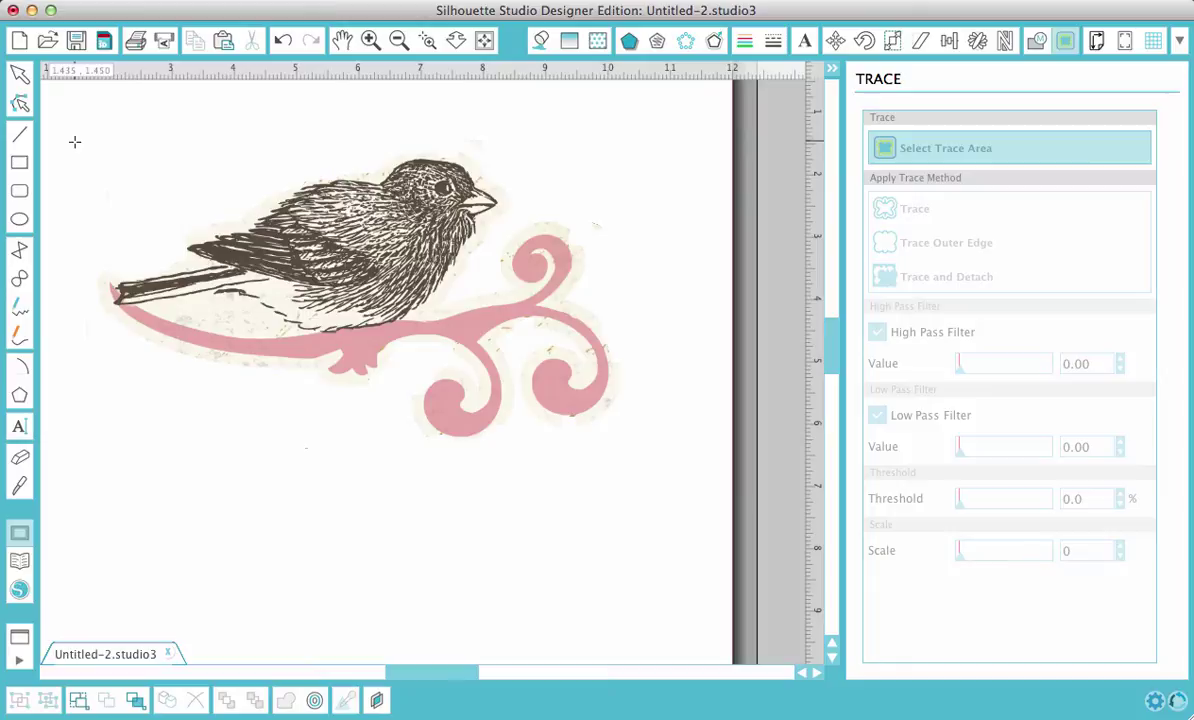
mouse_move(65, 102)
mouse_down()
mouse_move(493, 275)
mouse_move(562, 336)
mouse_move(632, 453)
mouse_move(656, 469)
mouse_up()
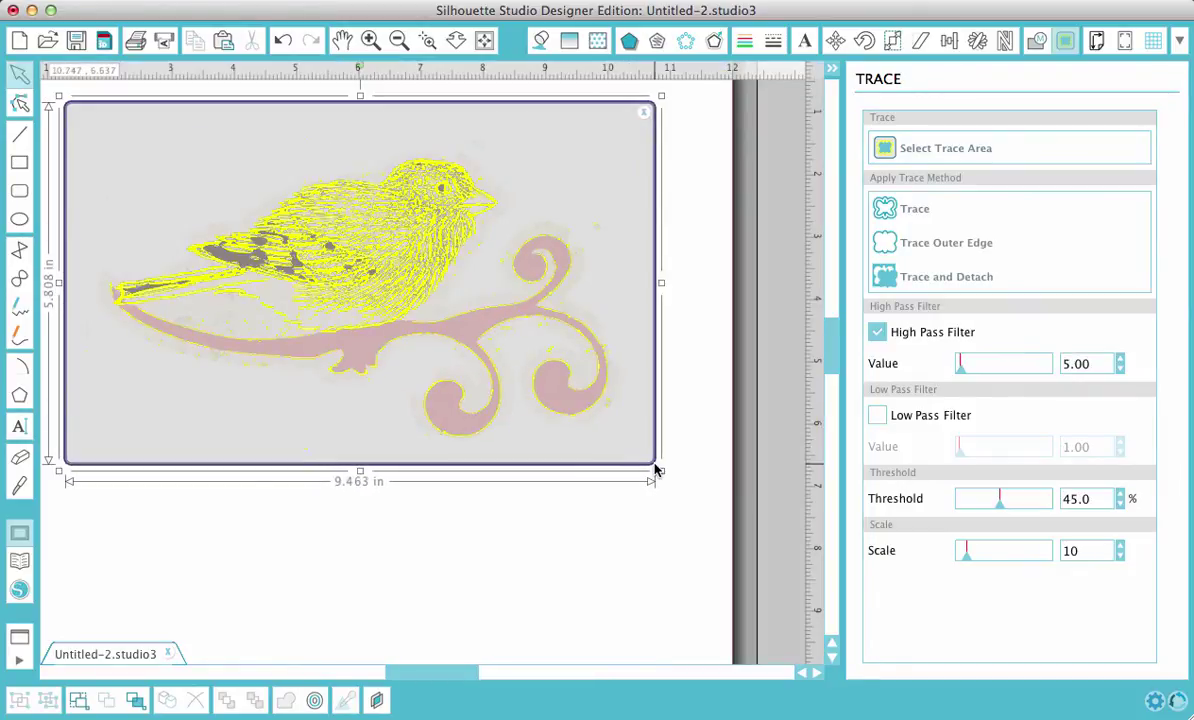
click(877, 333)
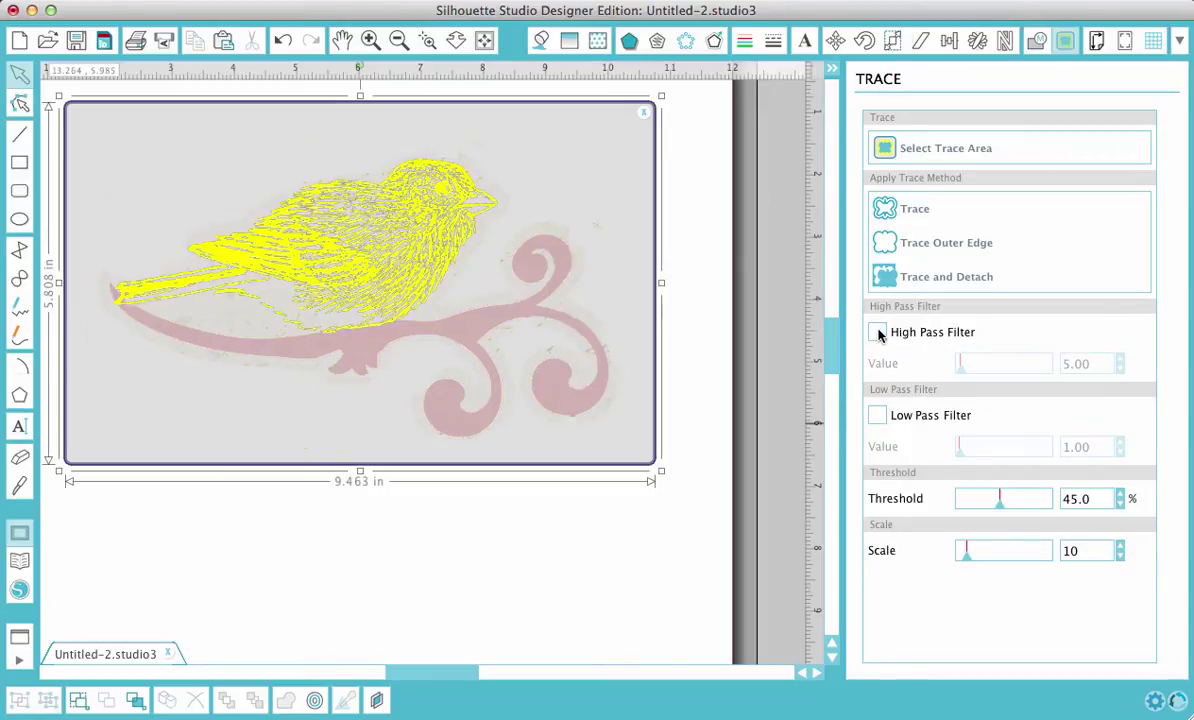
click(878, 416)
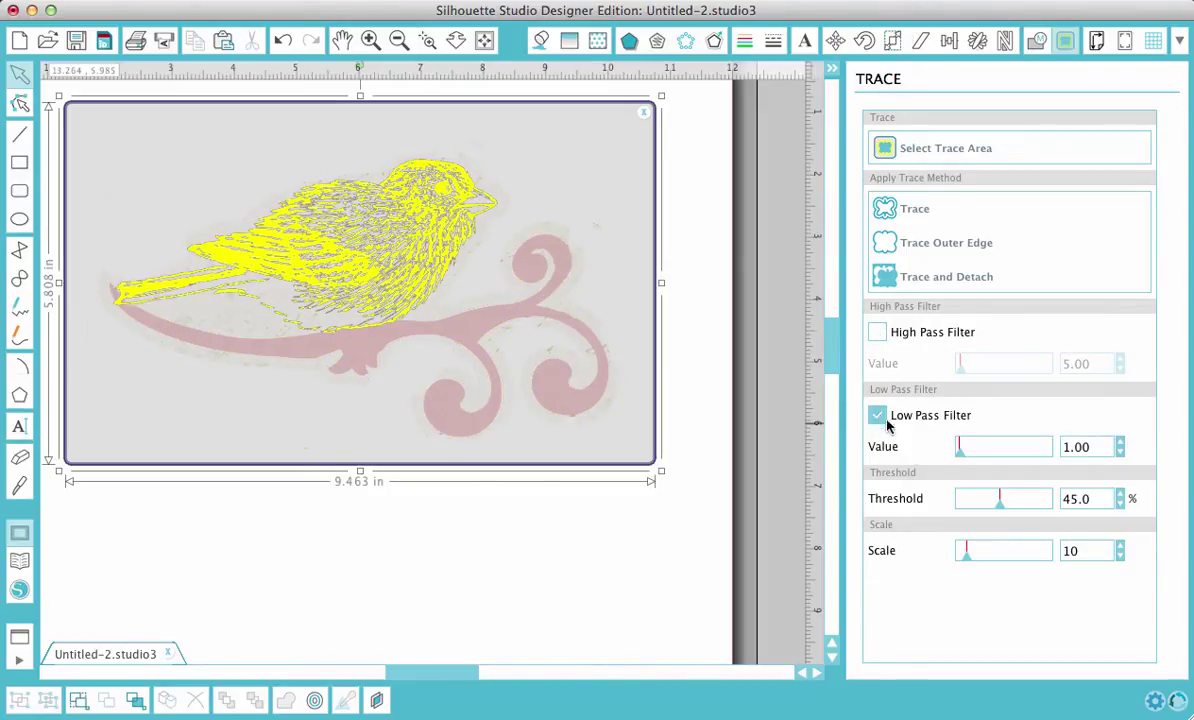
drag(1005, 509, 1035, 510)
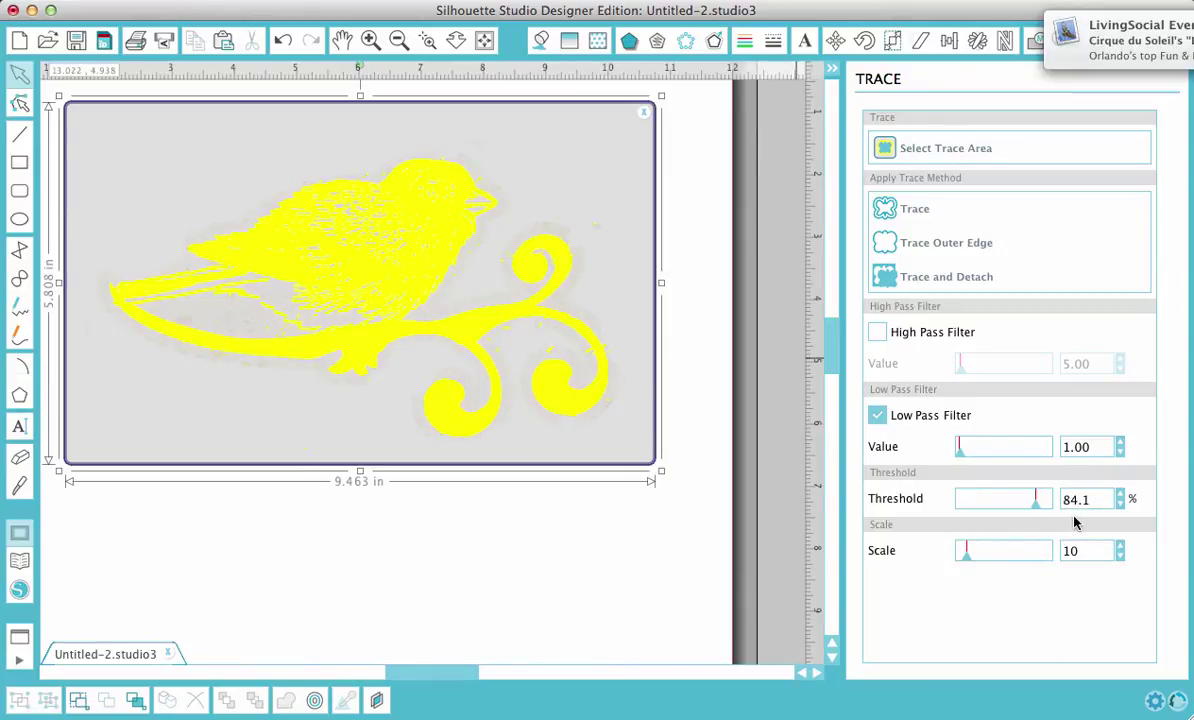
click(933, 249)
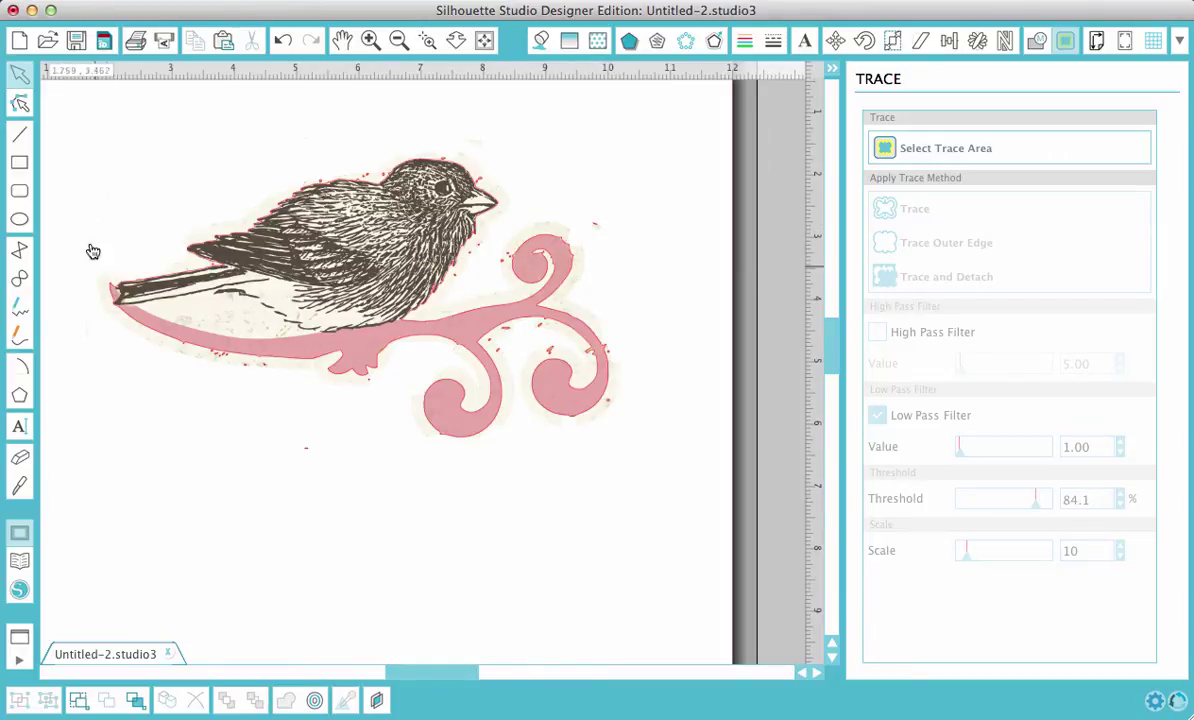
Select the bird with its trace and crop the artwork to the page.
mouse_move(83, 469)
mouse_down()
mouse_move(504, 458)
mouse_move(460, 472)
mouse_up()
key(super+z)
drag(361, 507, 651, 80)
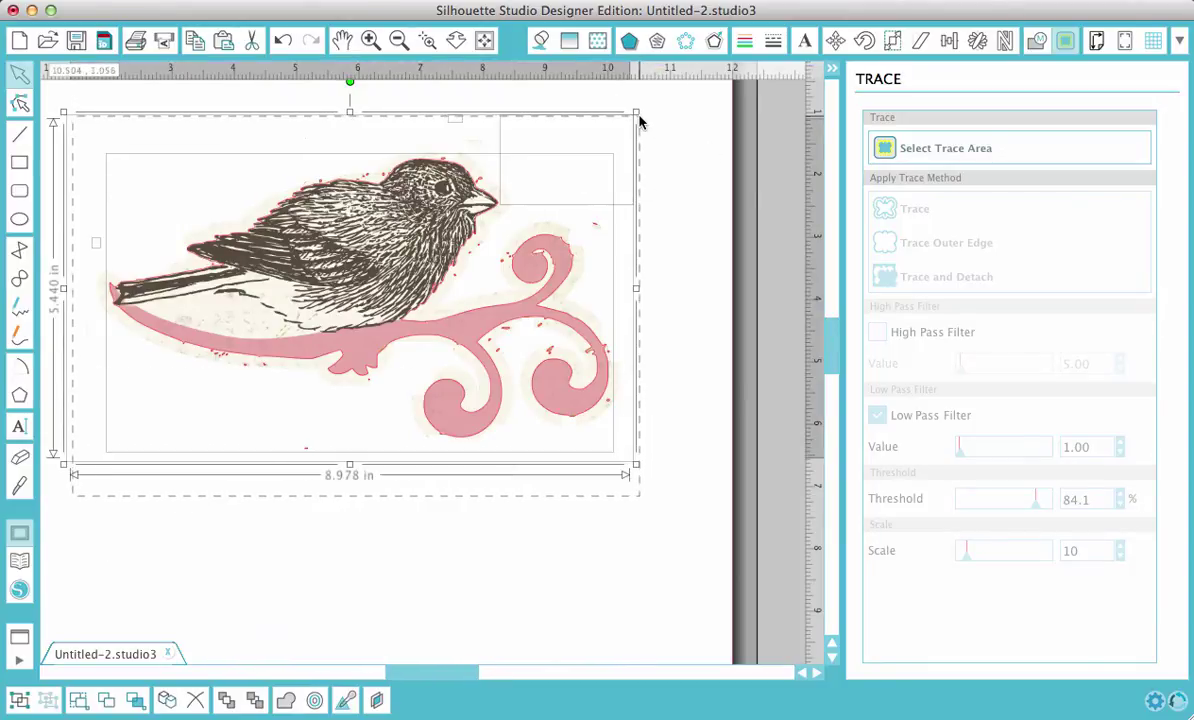
click(421, 2)
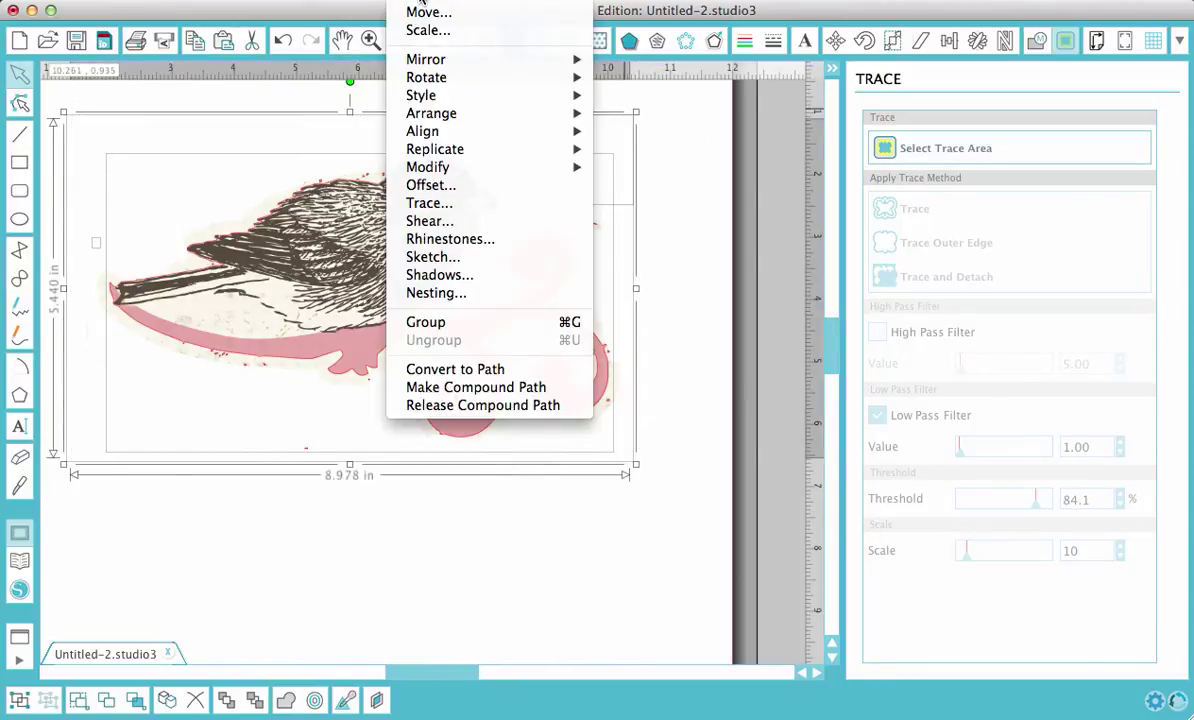
mouse_move(452, 170)
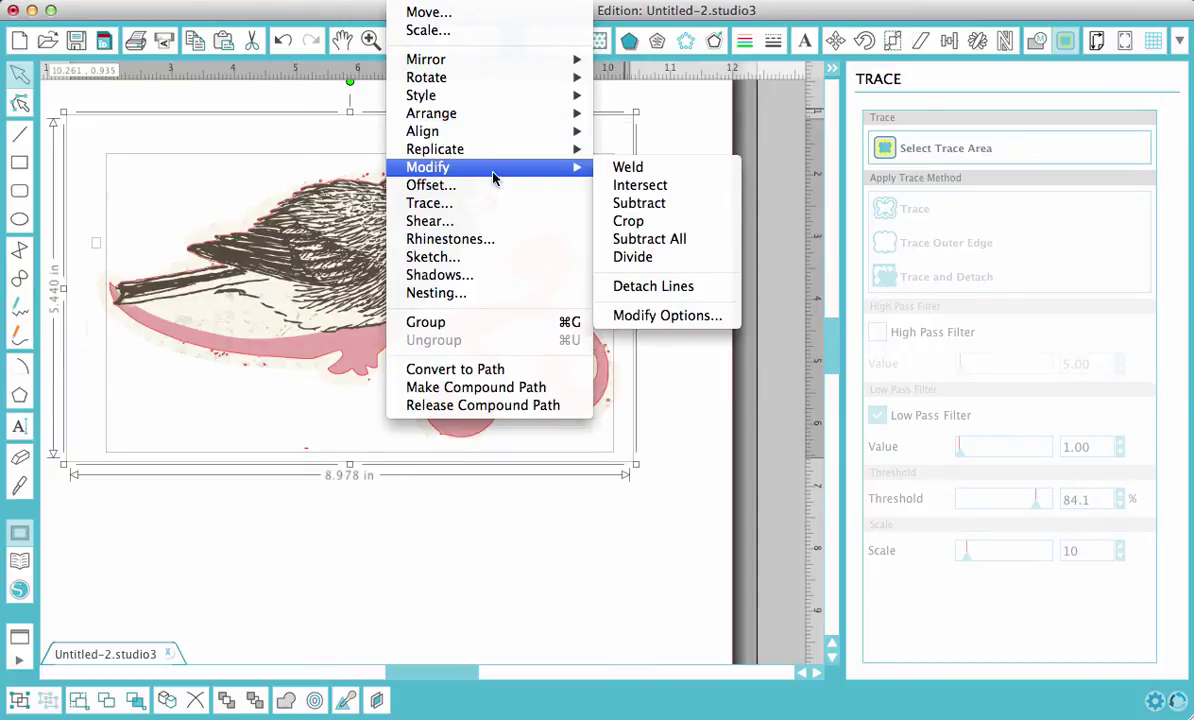
click(630, 221)
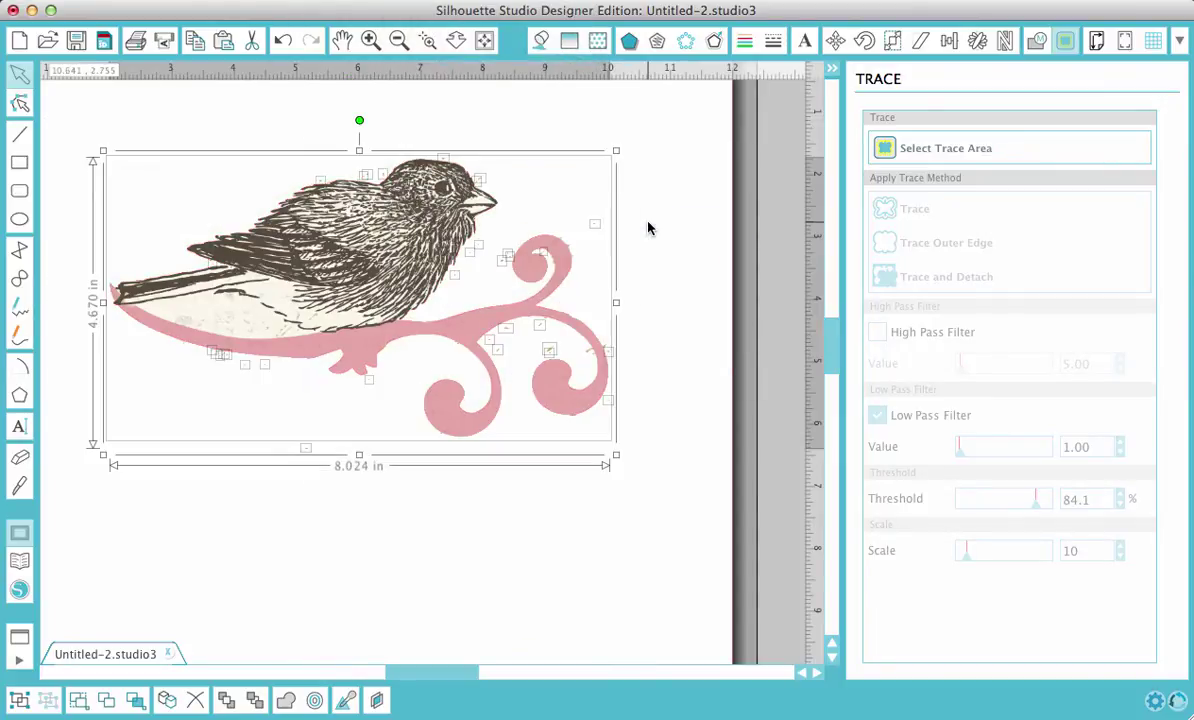
Delete the scattered stray specks and move the bird up to the middle of the page.
drag(344, 262, 326, 667)
click(183, 562)
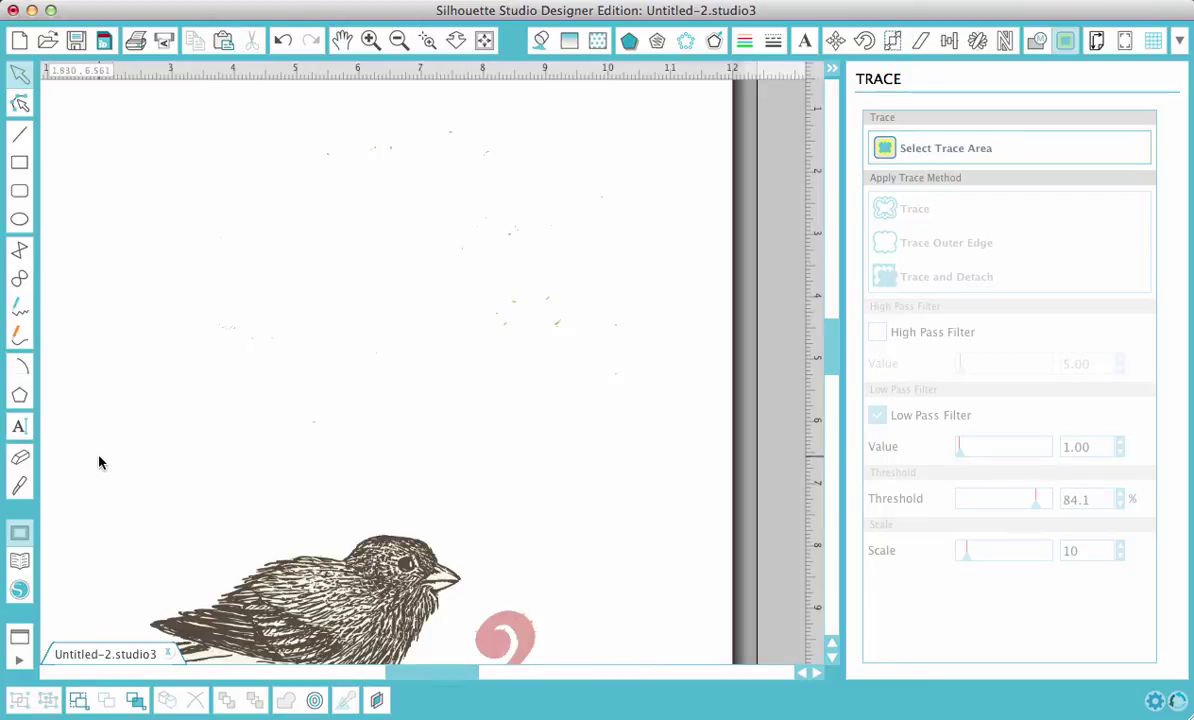
drag(99, 460, 659, 67)
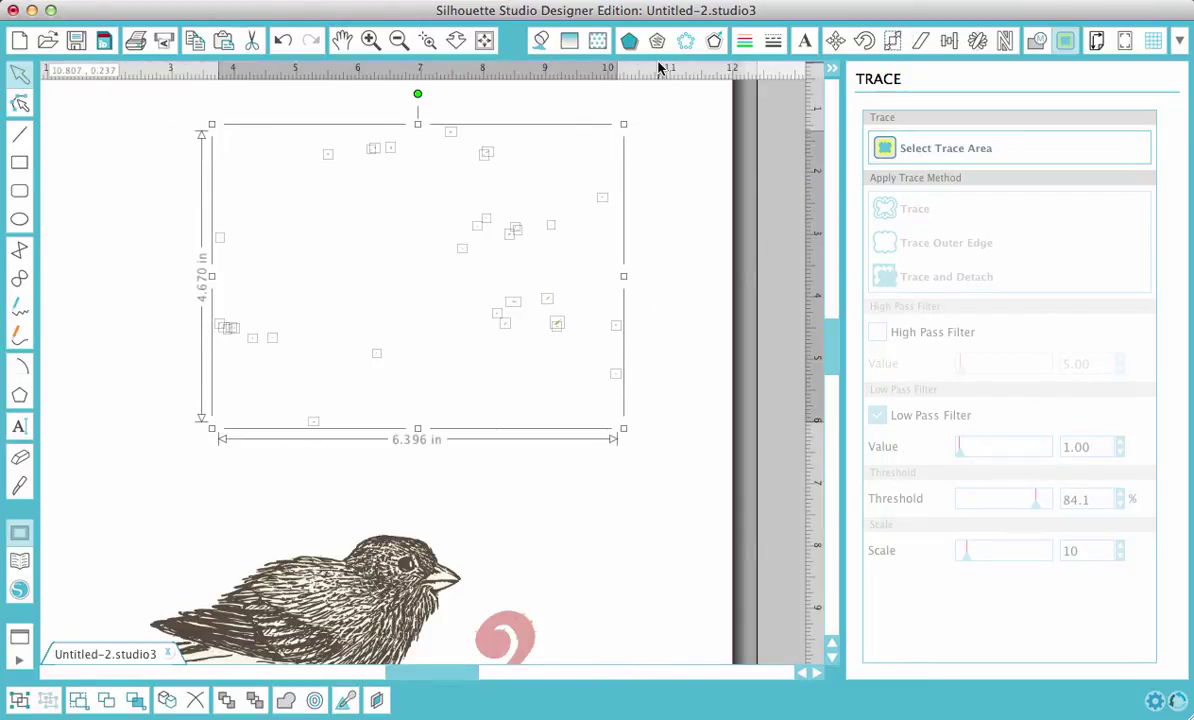
key(Delete)
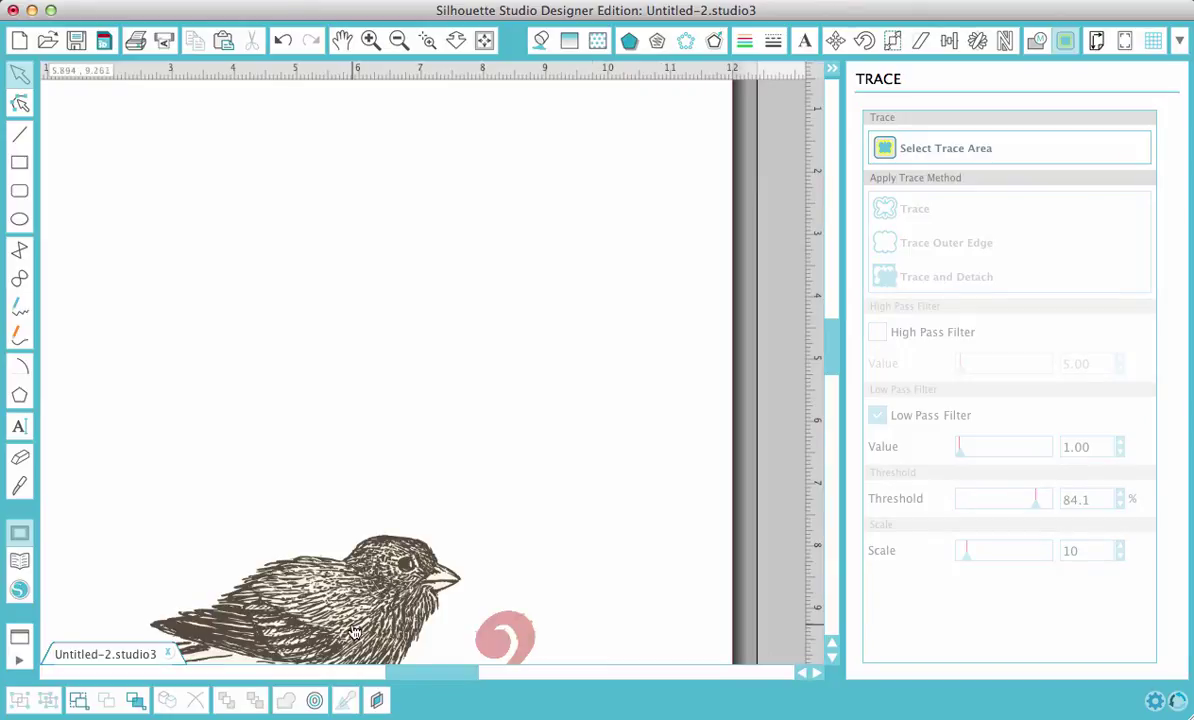
drag(355, 632, 412, 256)
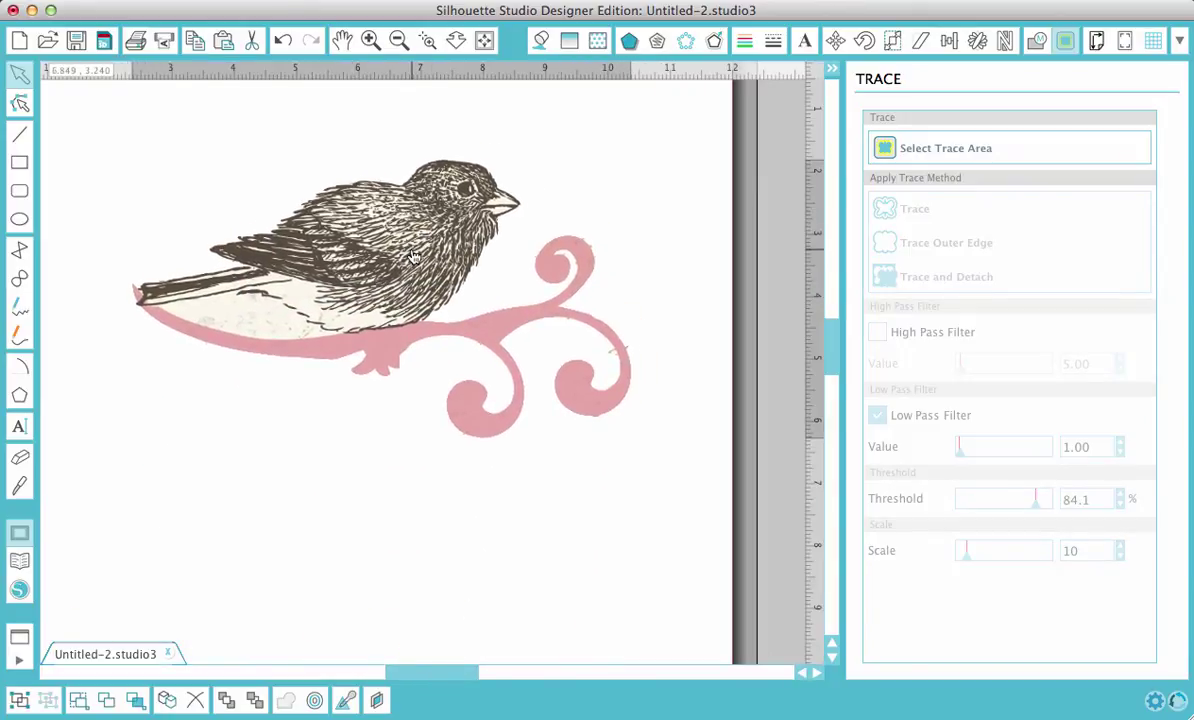
click(700, 170)
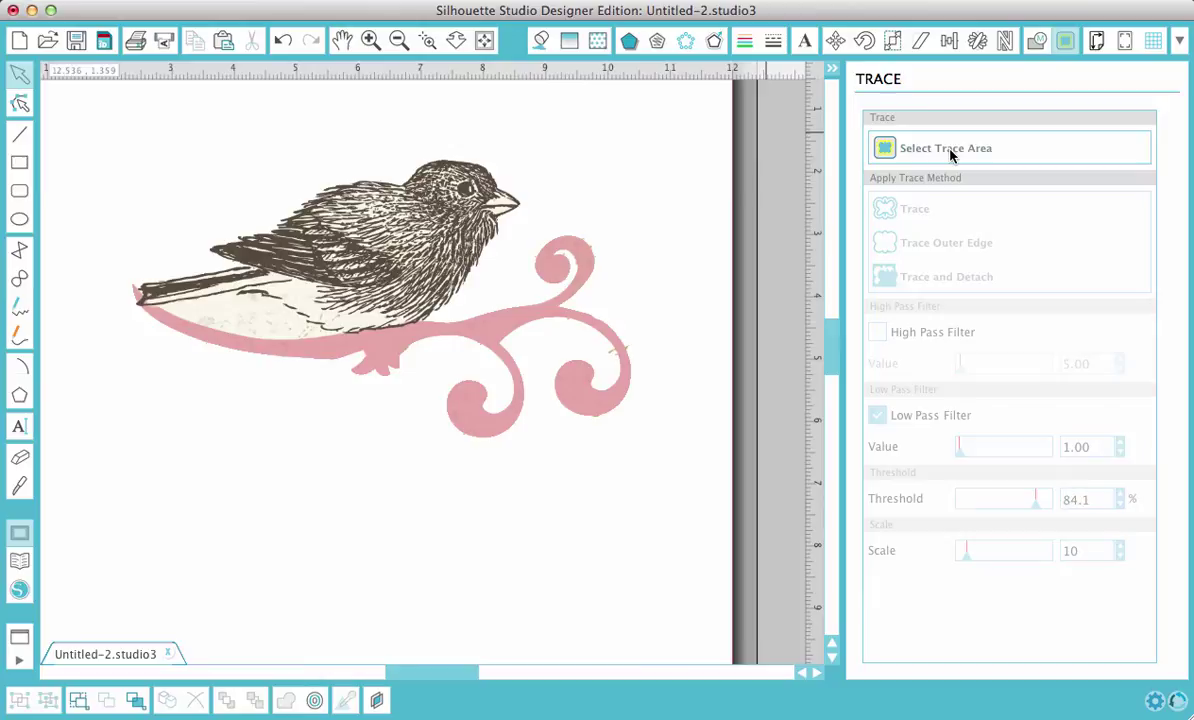
click(950, 152)
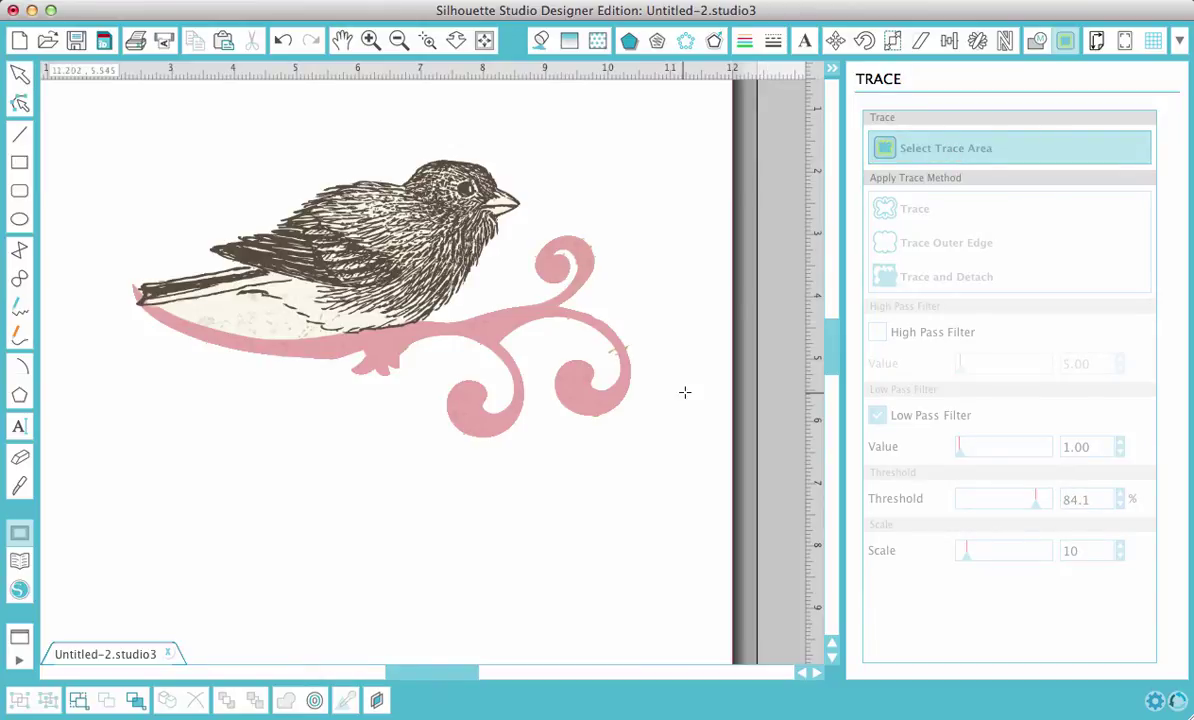
Zoom in on the flourish and choose the Eraser with the small square tip.
click(369, 41)
click(369, 41)
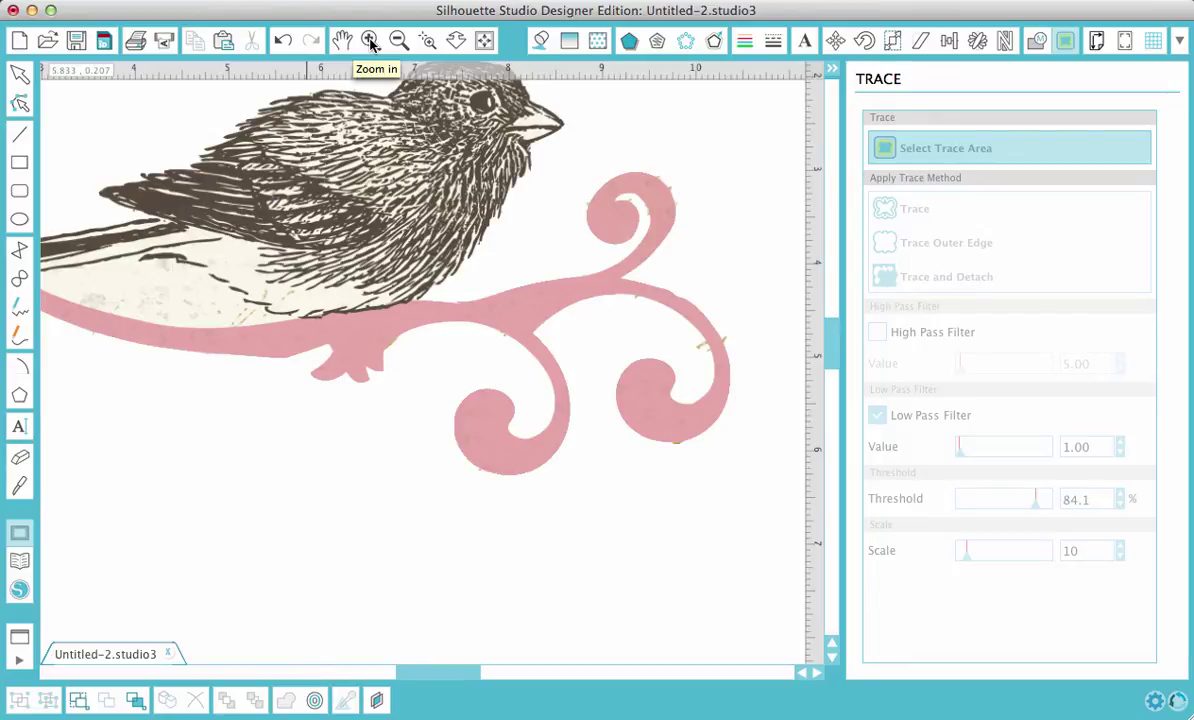
click(369, 41)
scroll(574, 257, right, 5)
scroll(574, 257, up, 2)
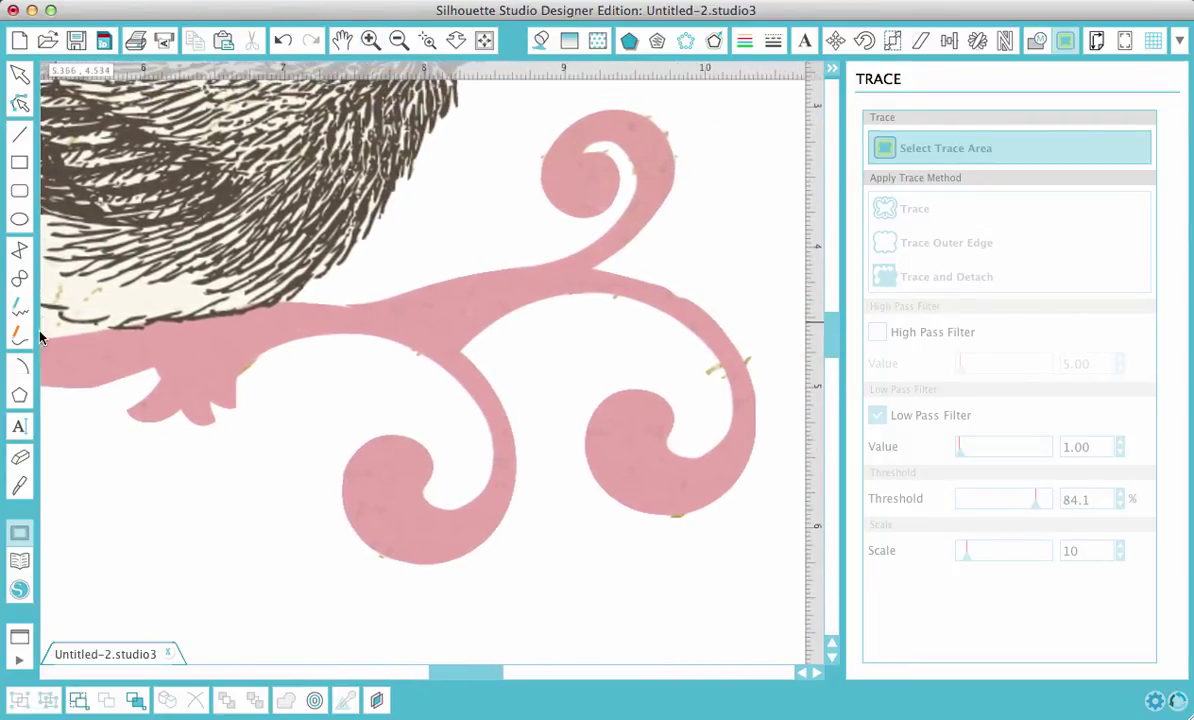
click(21, 457)
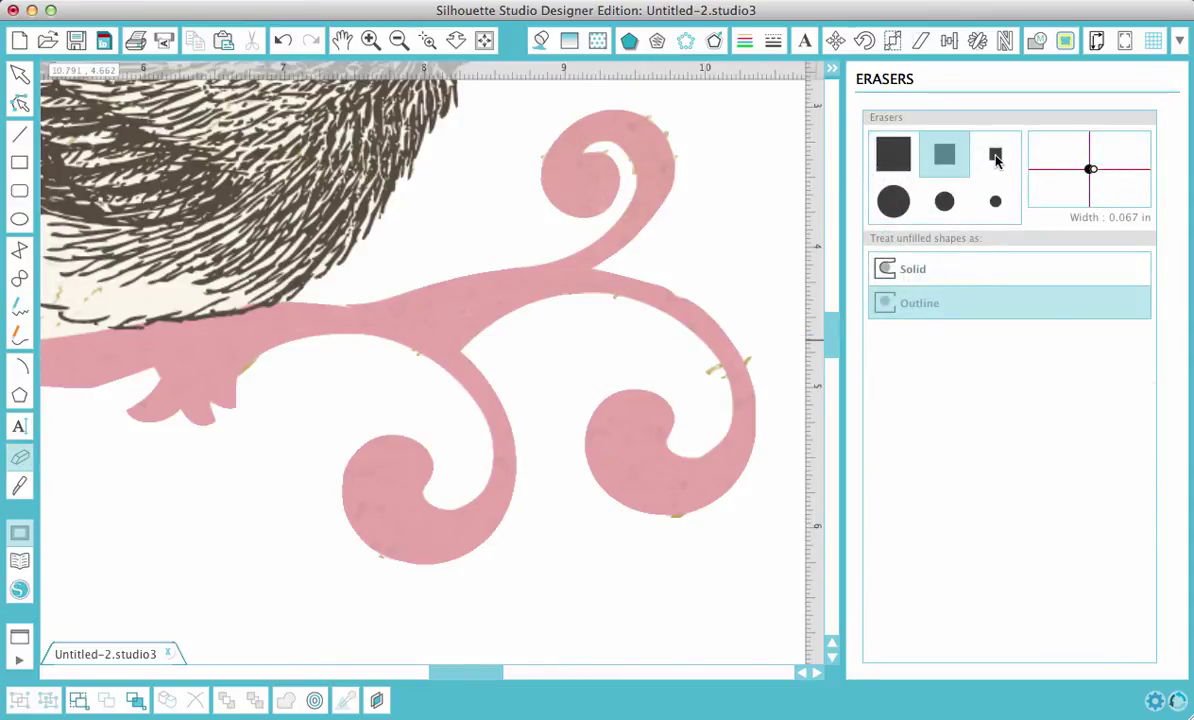
click(995, 157)
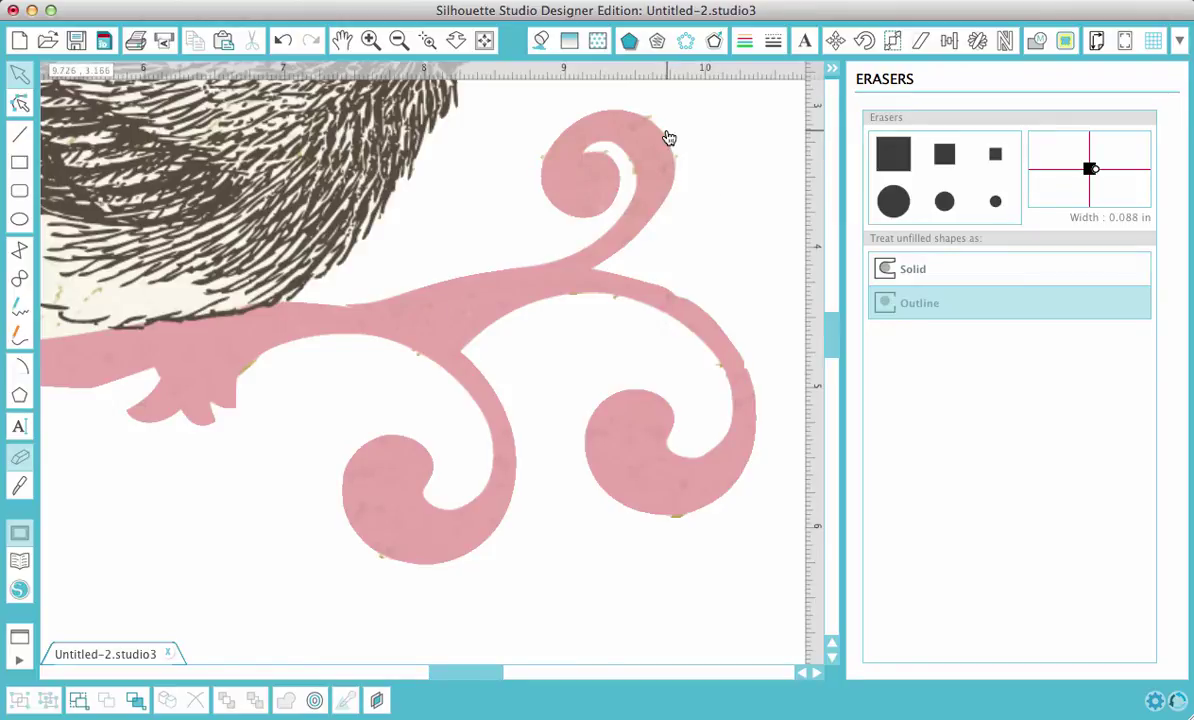
click(996, 155)
click(996, 156)
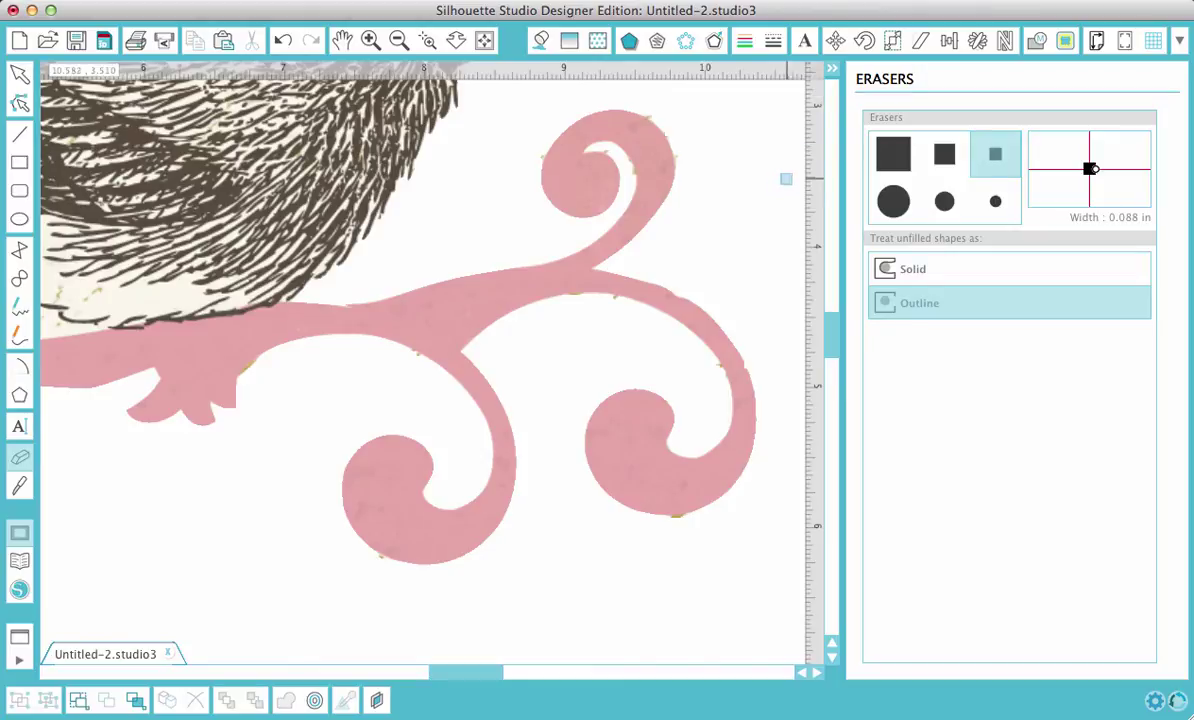
Try the small round tip, then settle on the 0.088 in small square eraser.
click(996, 204)
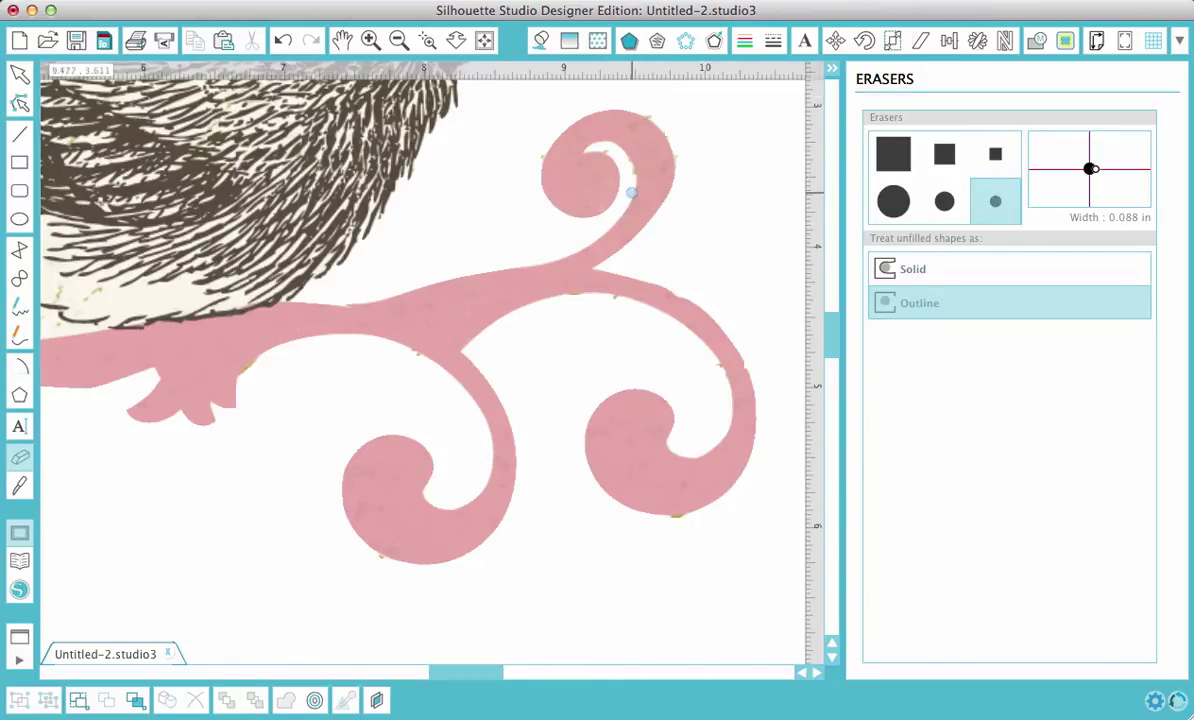
scroll(426, 400, left, 15)
scroll(426, 400, up, 3)
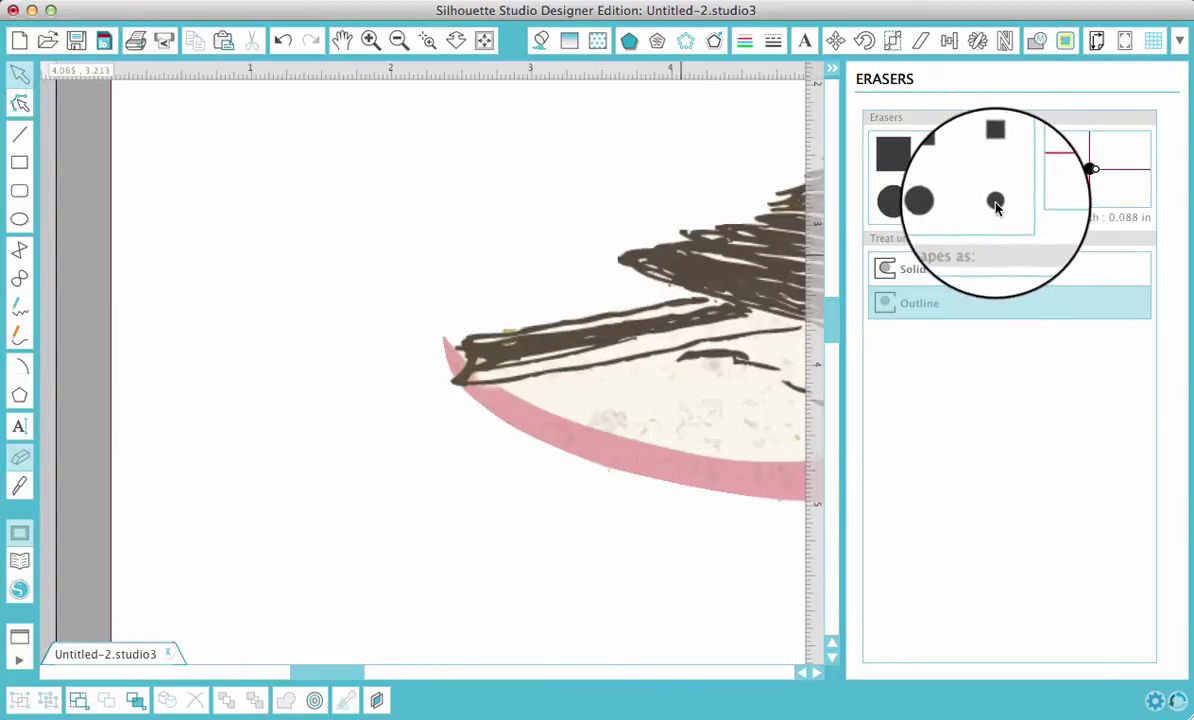
click(996, 156)
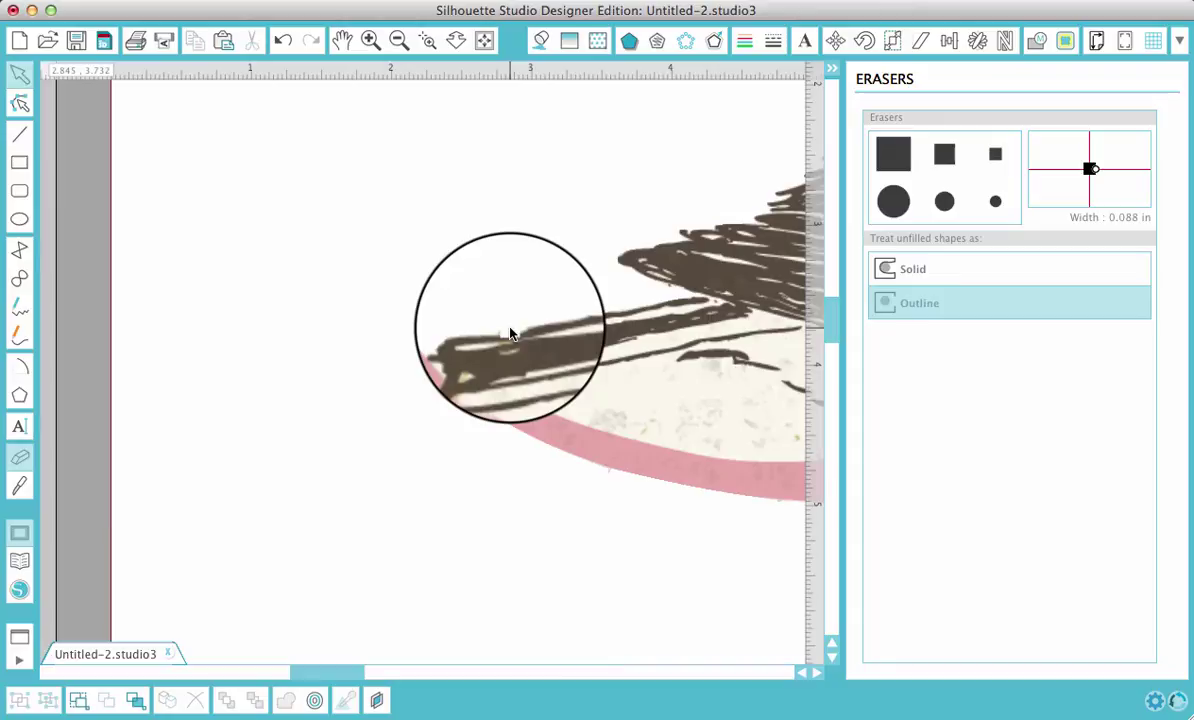
scroll(510, 333, up, 3)
scroll(510, 333, right, 1)
scroll(510, 333, right, 3)
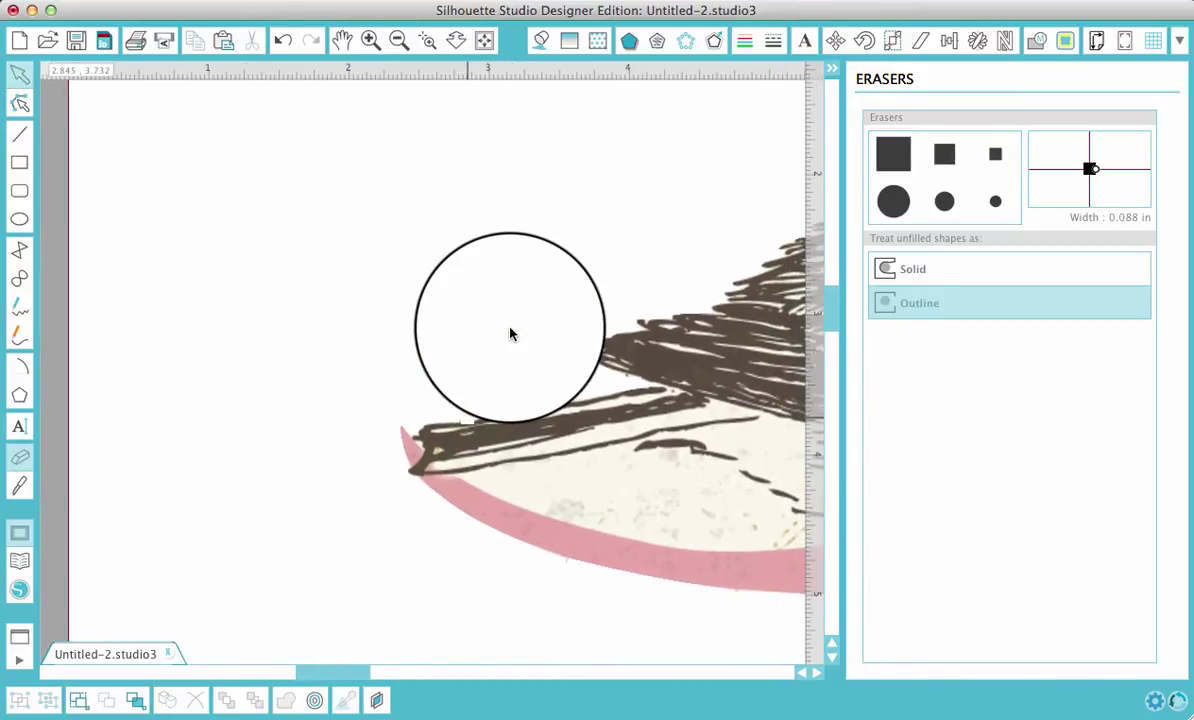
Trace an outer-edge cut line around the bird using Low Pass only at 83.5% threshold.
click(399, 40)
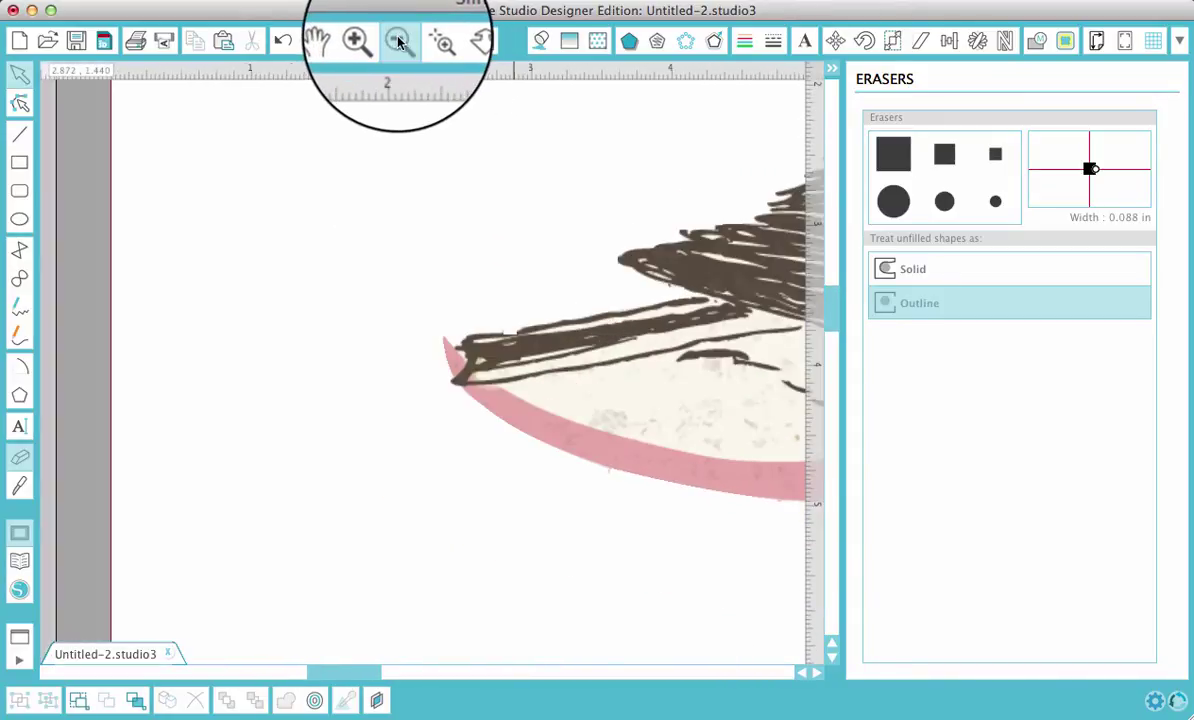
click(399, 40)
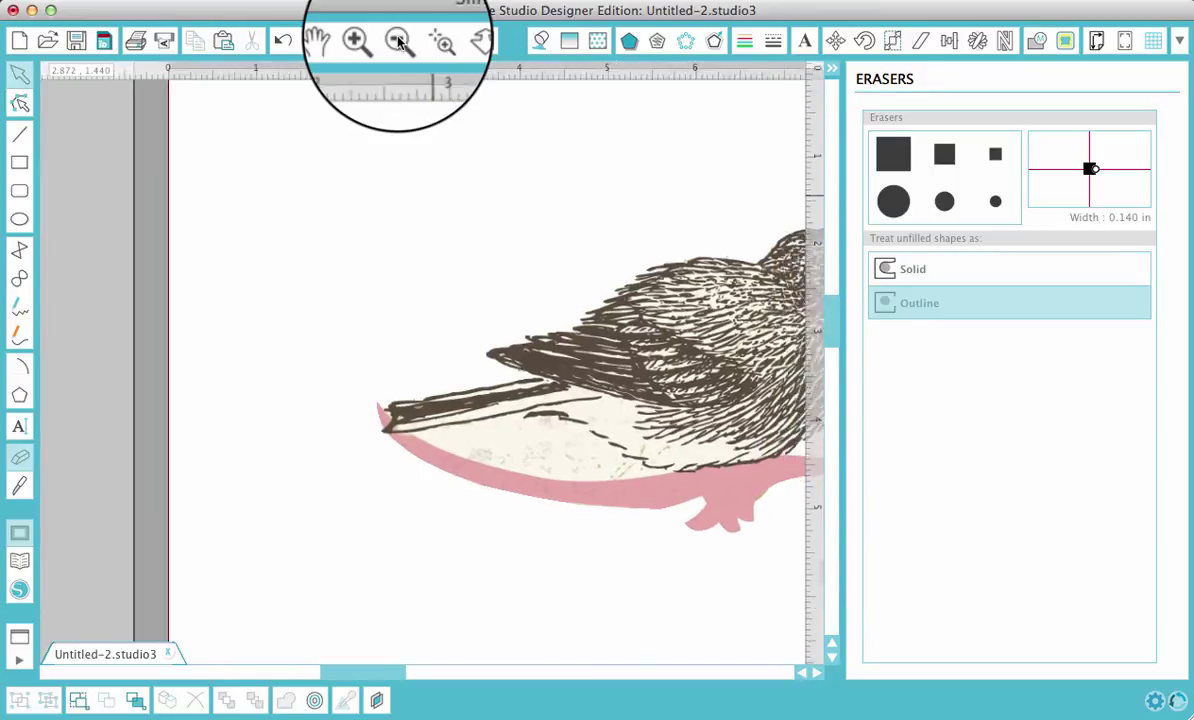
click(399, 40)
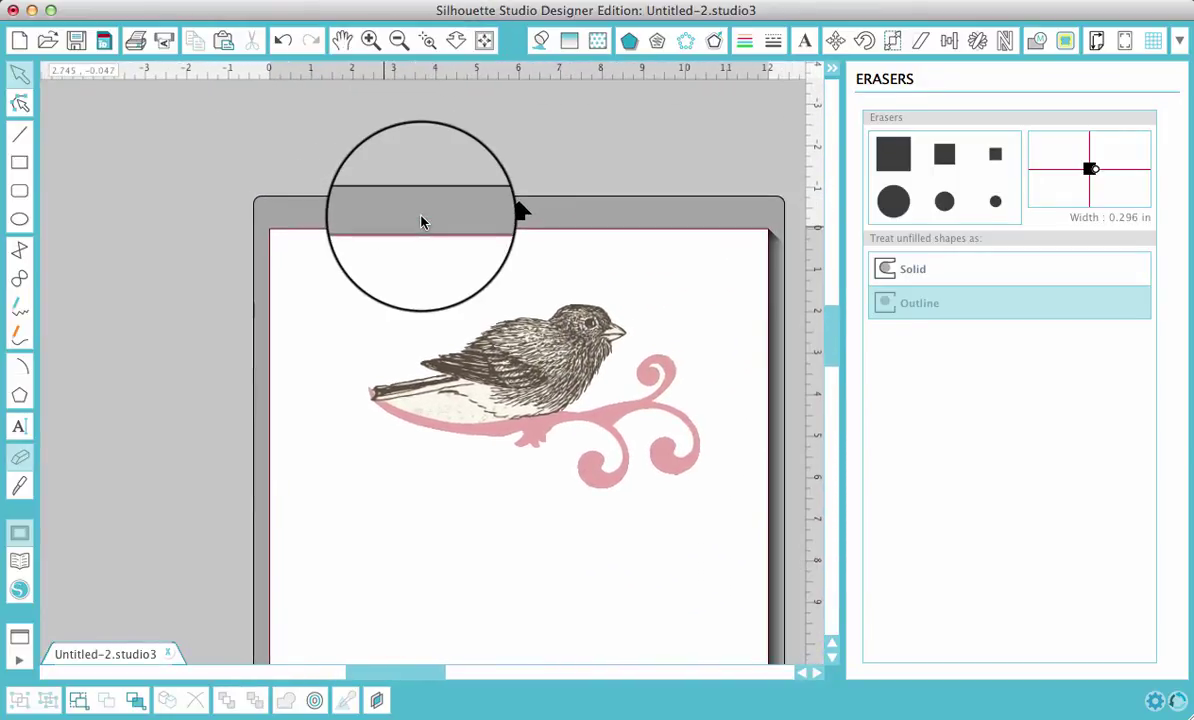
click(1066, 42)
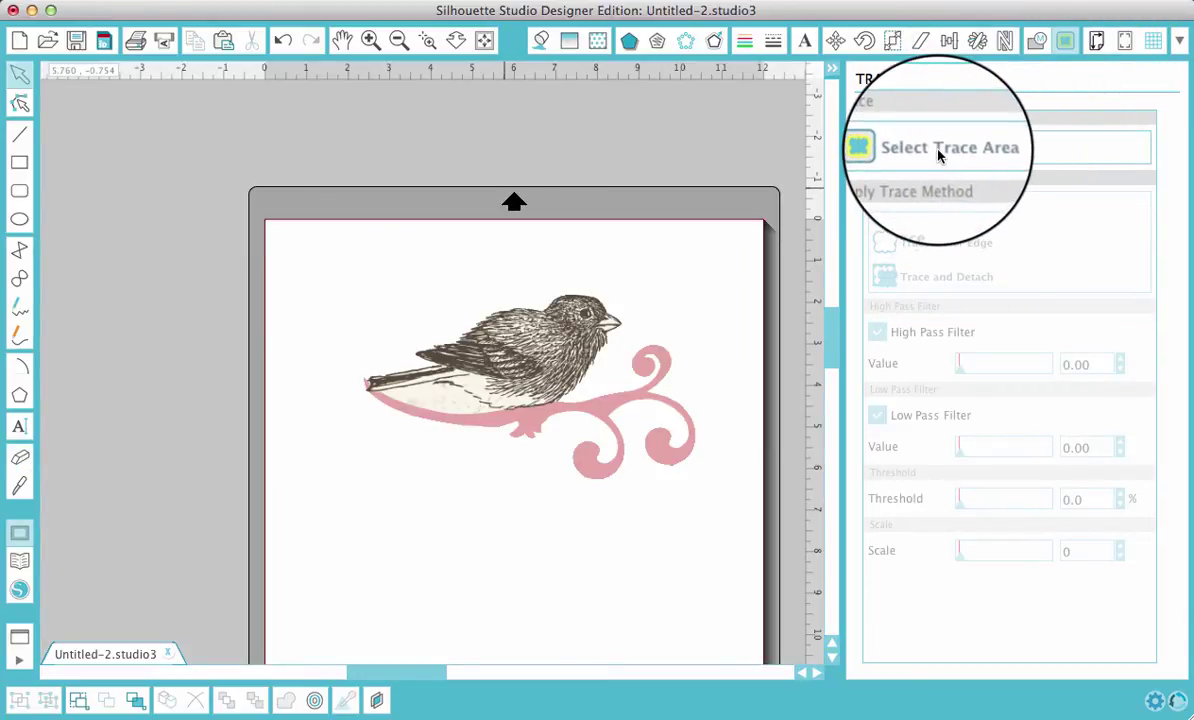
click(940, 155)
mouse_move(321, 258)
mouse_down()
mouse_move(375, 265)
mouse_move(751, 421)
mouse_move(730, 517)
mouse_up()
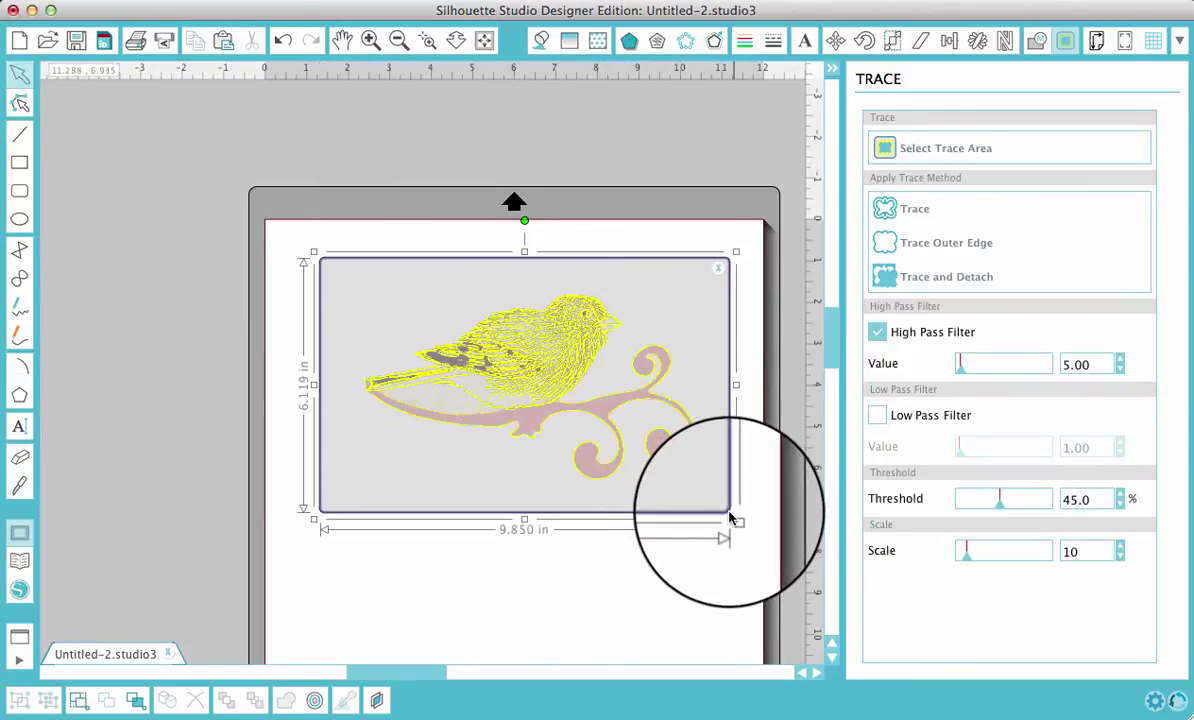
click(877, 333)
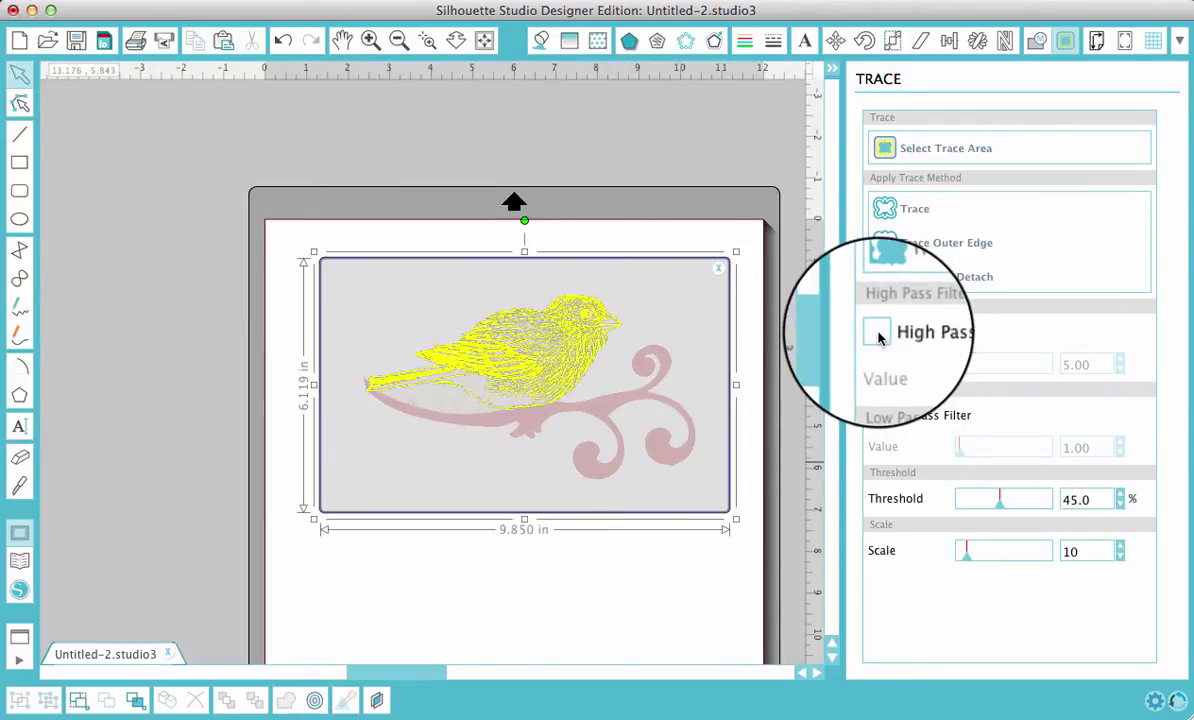
click(882, 416)
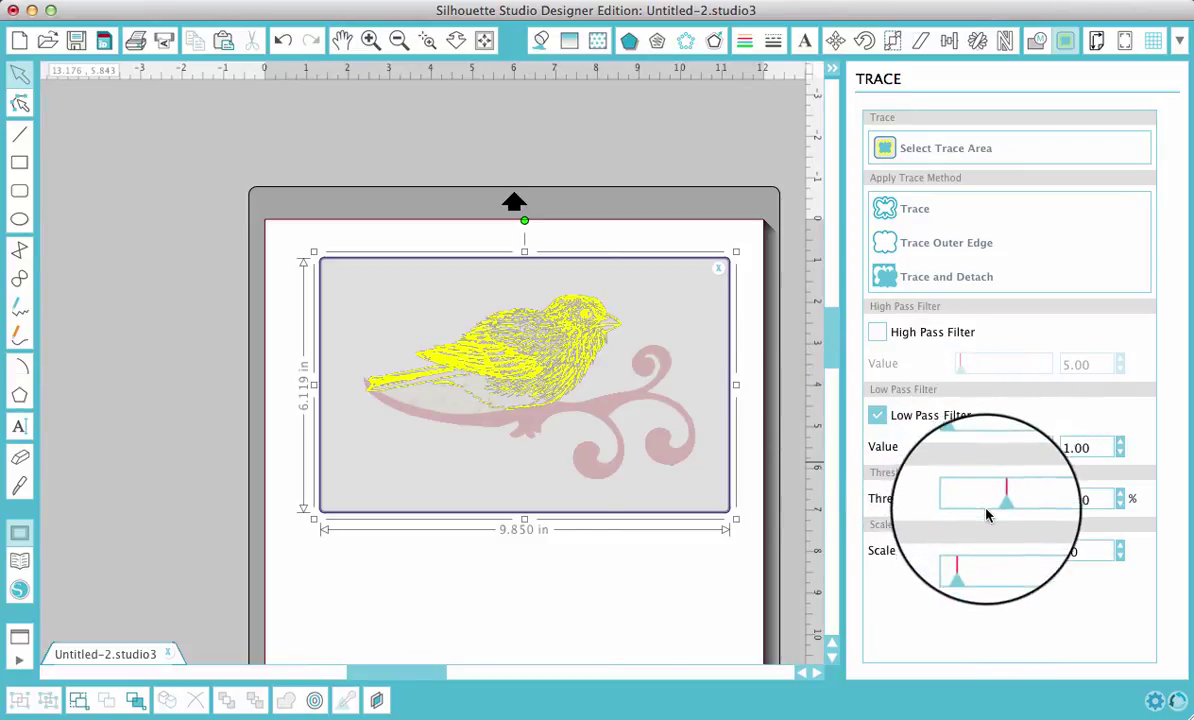
drag(1001, 513, 1032, 513)
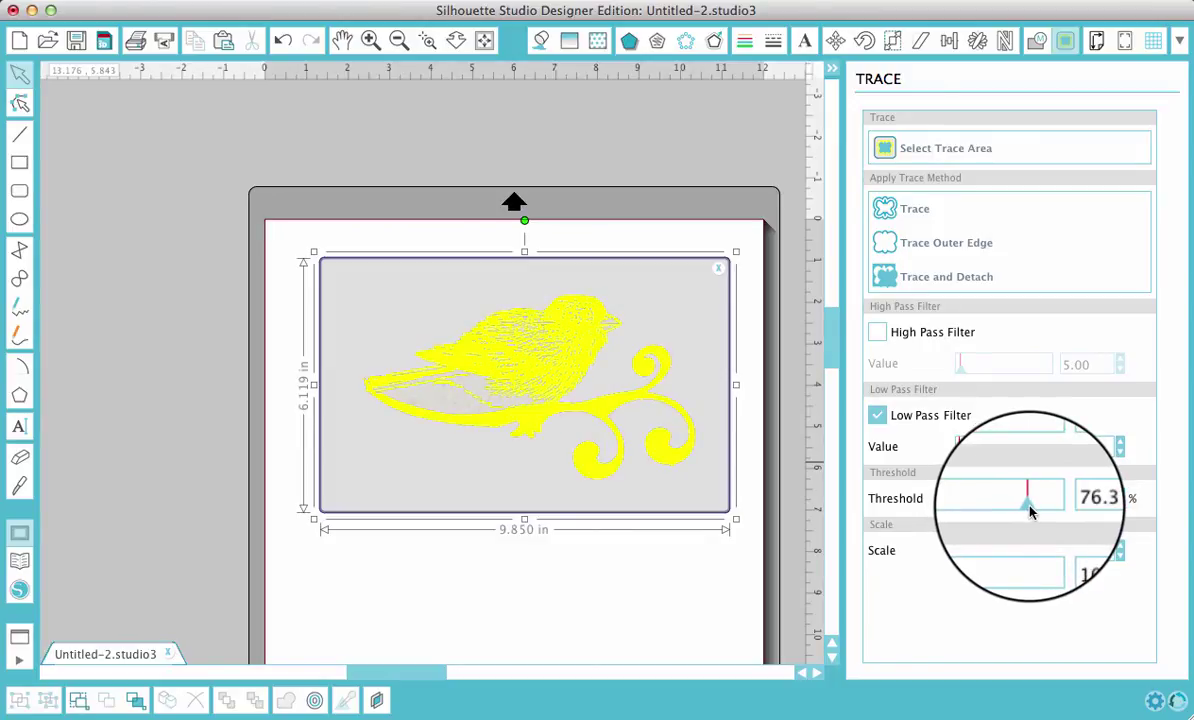
drag(1034, 512, 1037, 512)
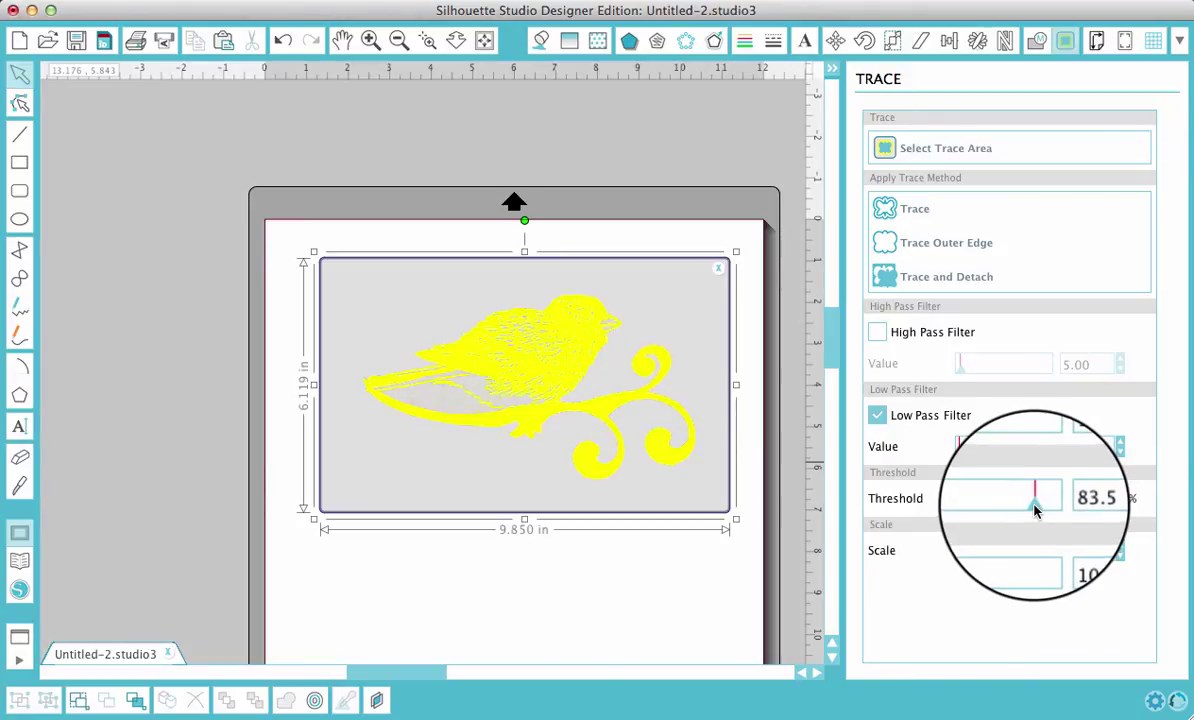
click(919, 246)
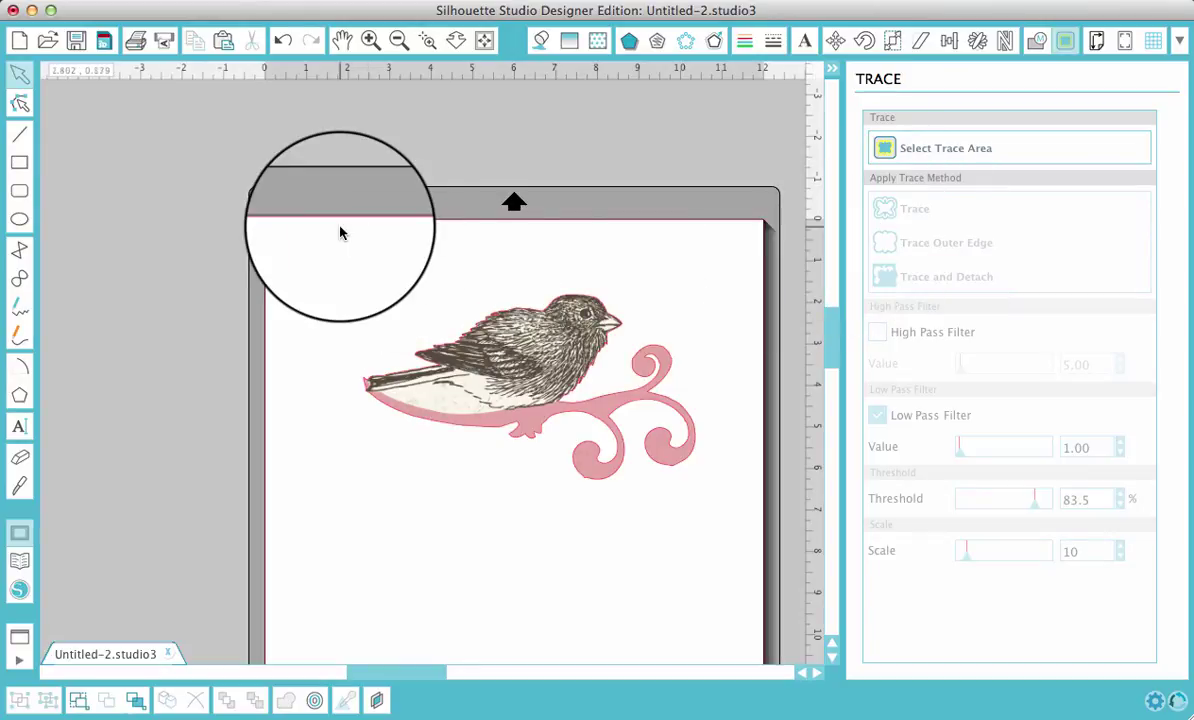
Zoom in and scroll to inspect the cut line around the bird's tail and belly.
click(369, 41)
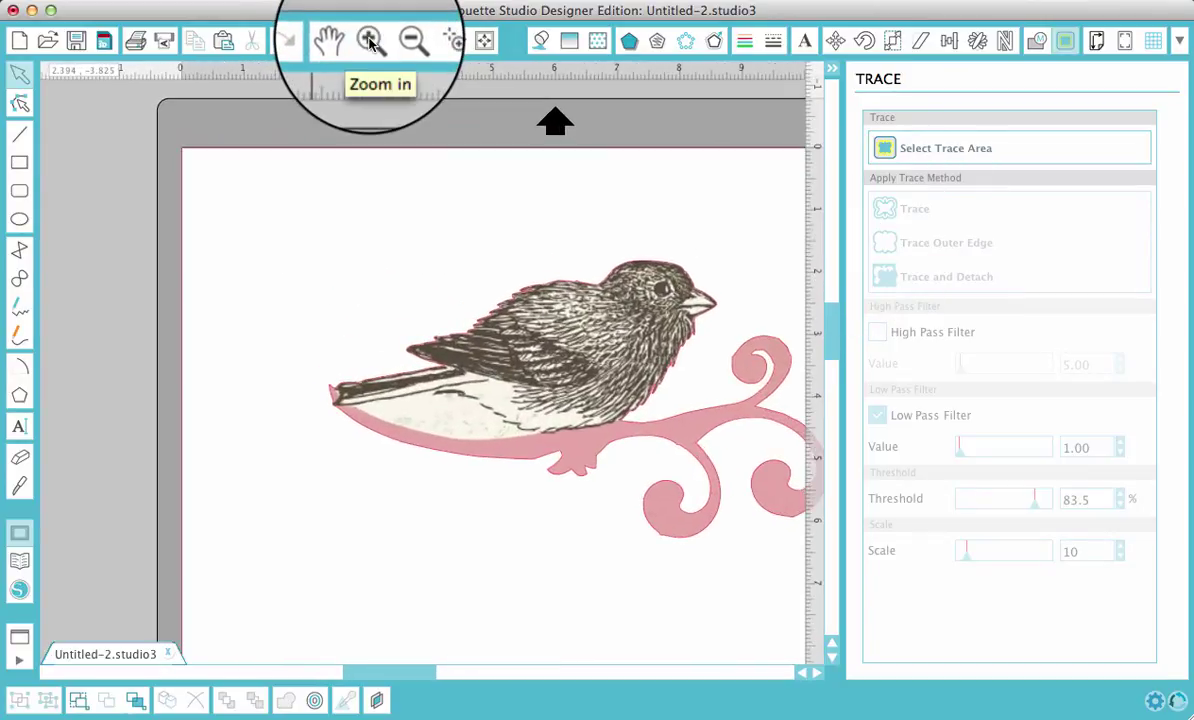
click(369, 41)
scroll(486, 246, right, 5)
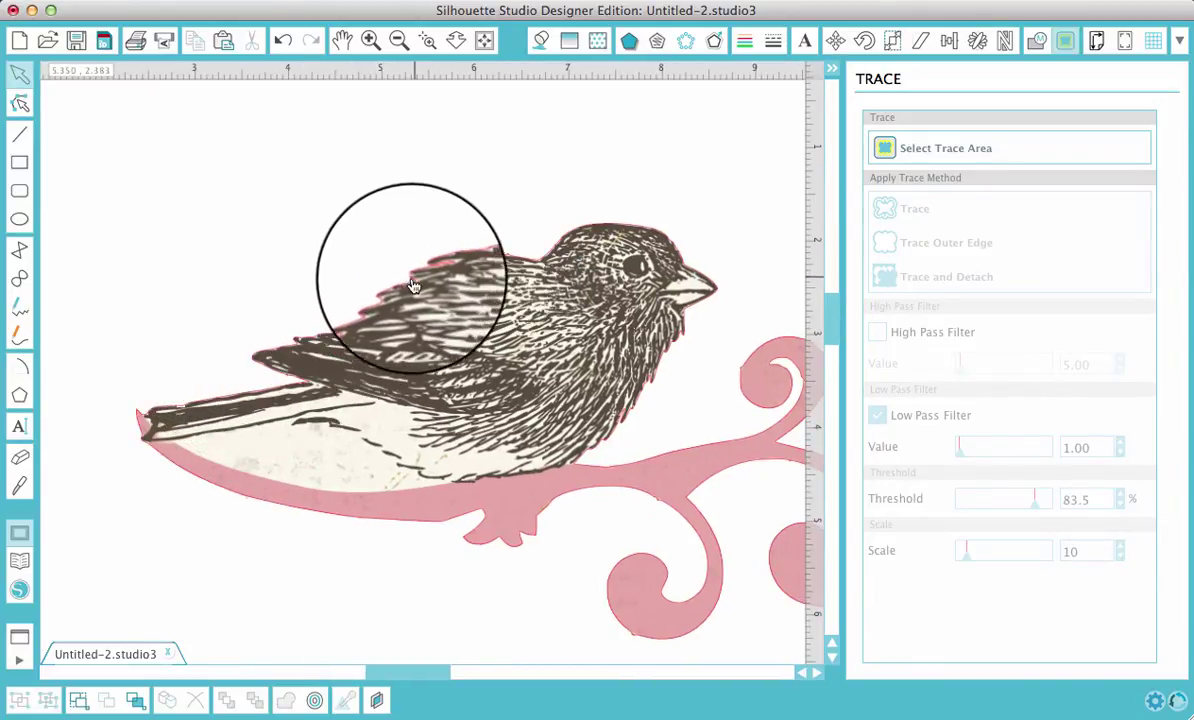
scroll(701, 350, right, 5)
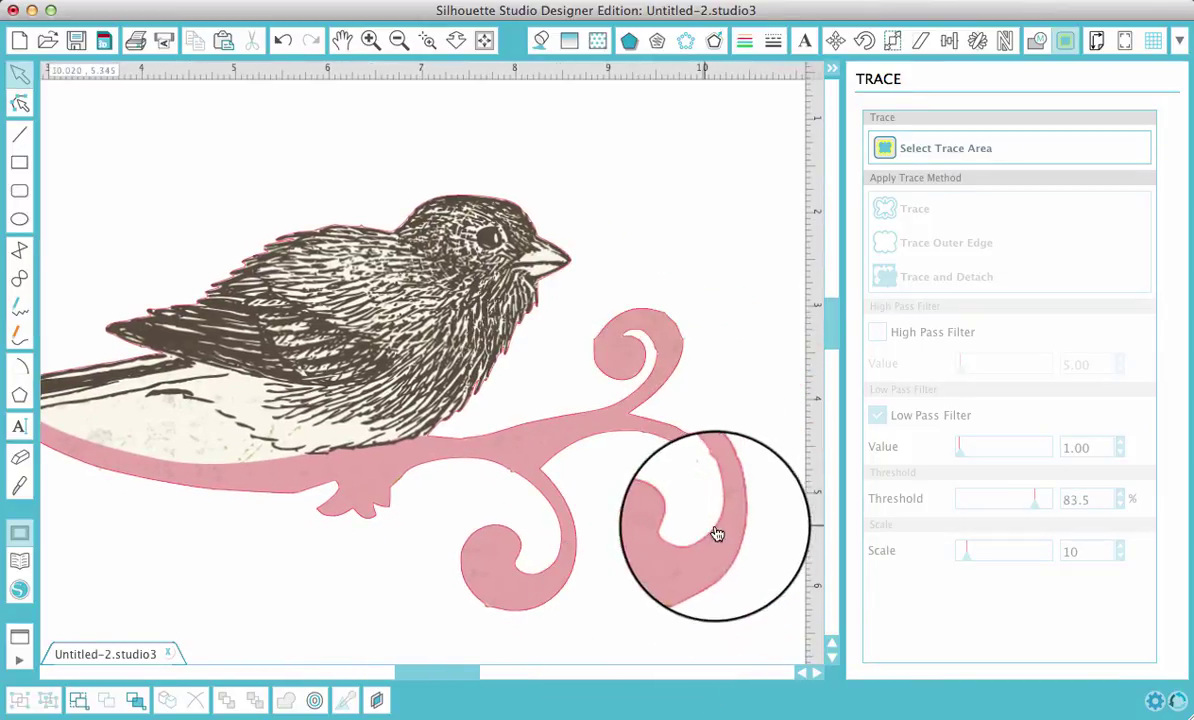
scroll(483, 514, left, 5)
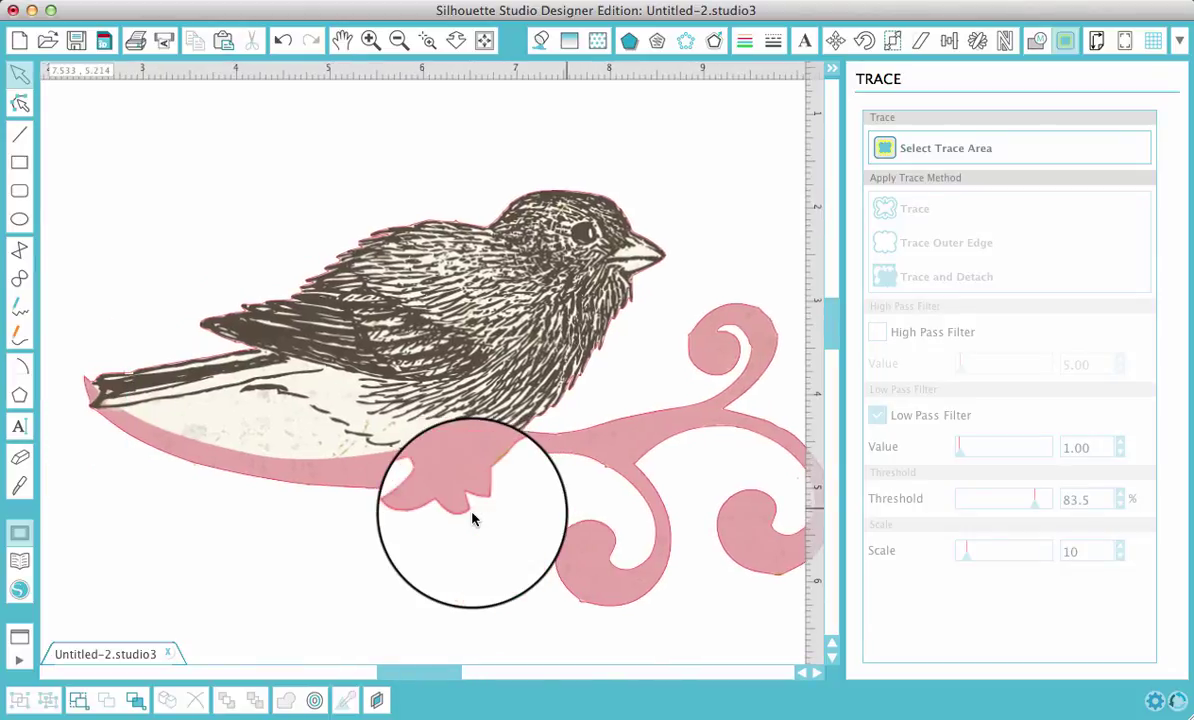
scroll(474, 518, left, 1)
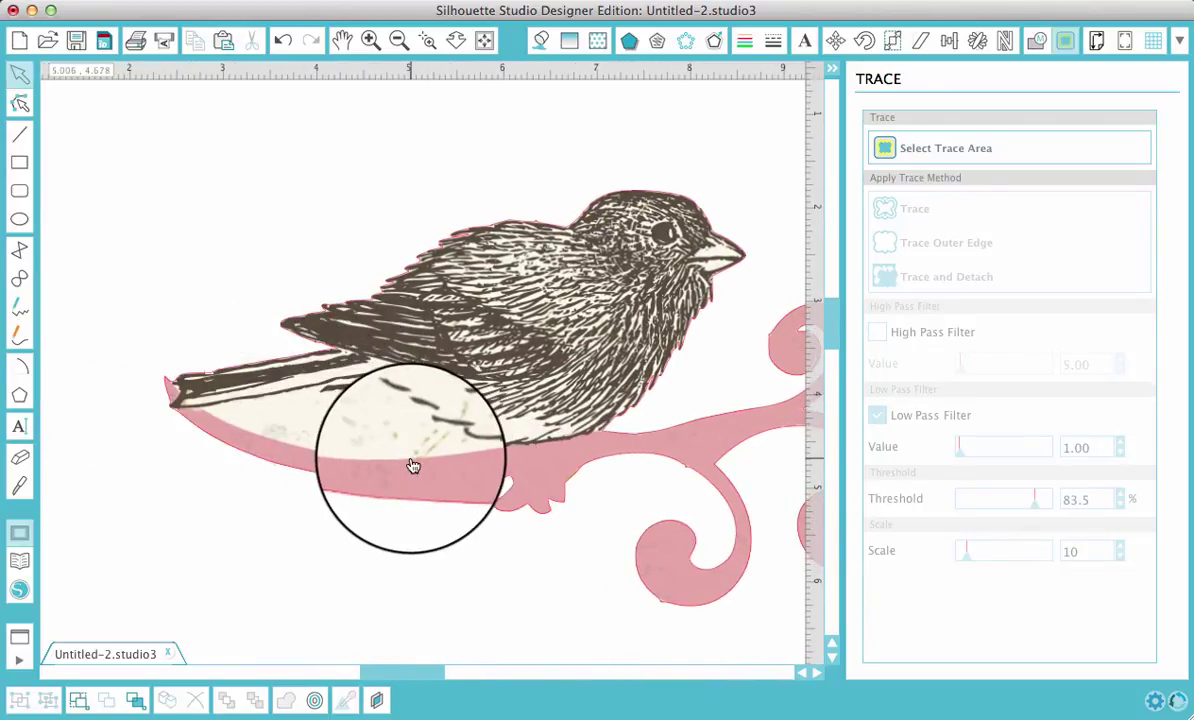
Draw a polygon from the tail tip along the belly's upper edge to its right end.
click(18, 254)
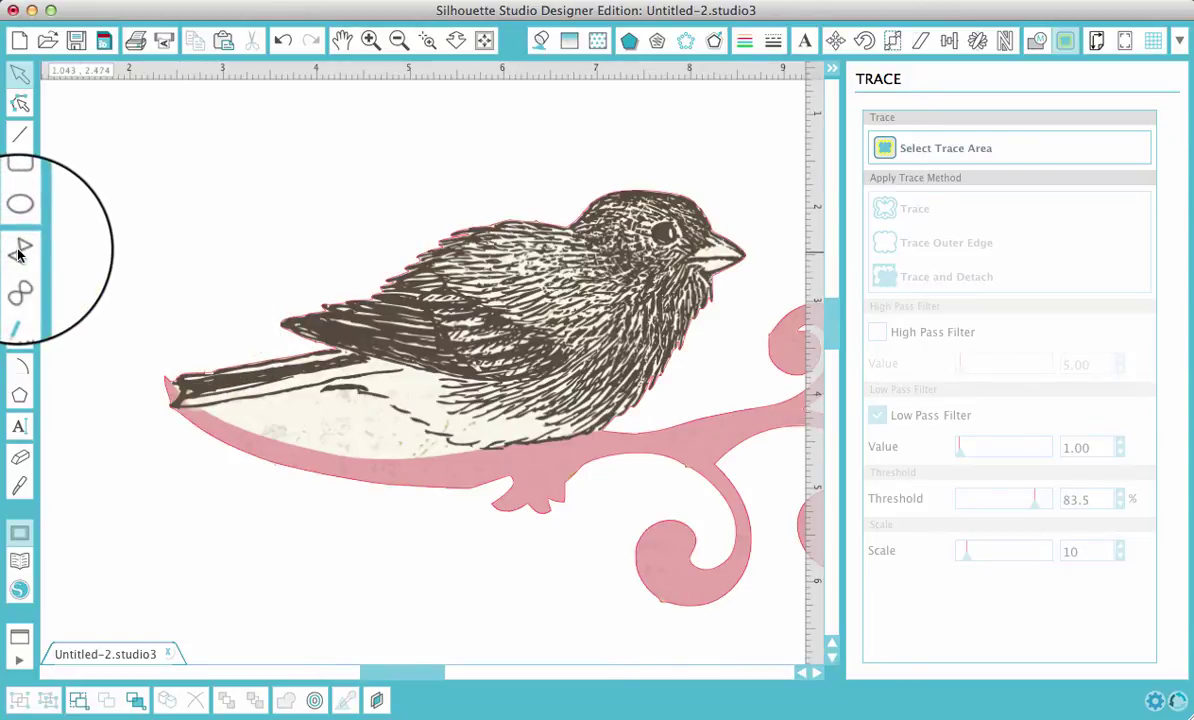
click(200, 405)
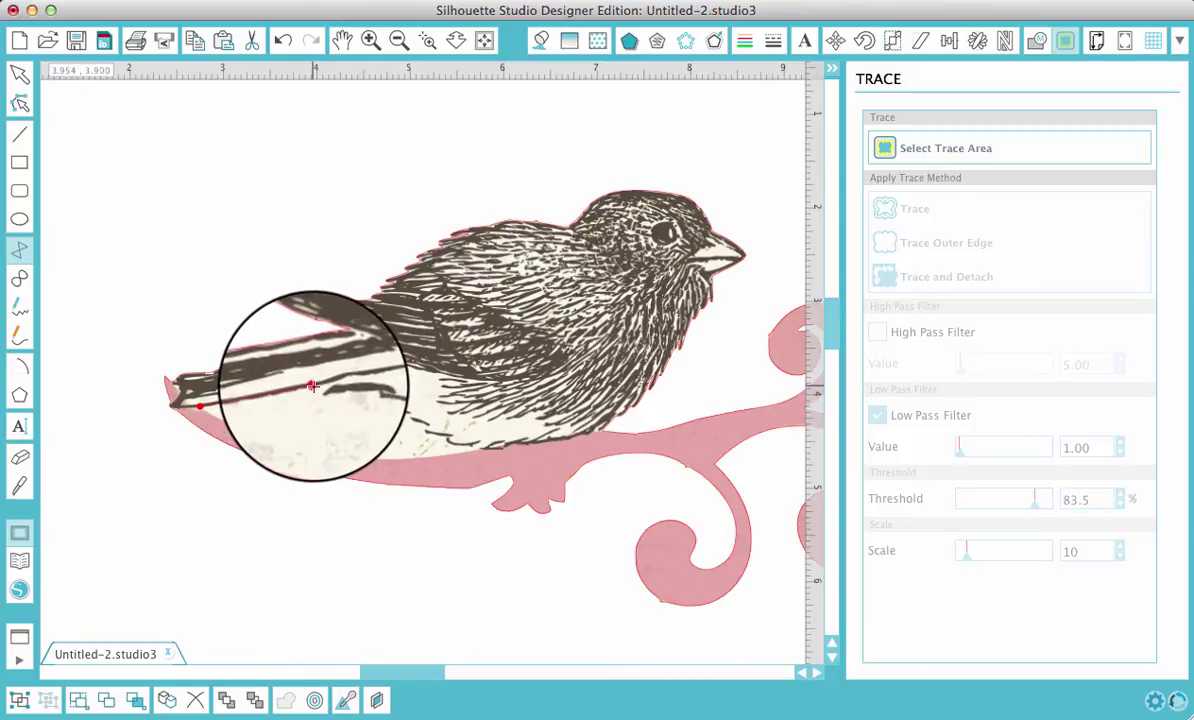
click(311, 388)
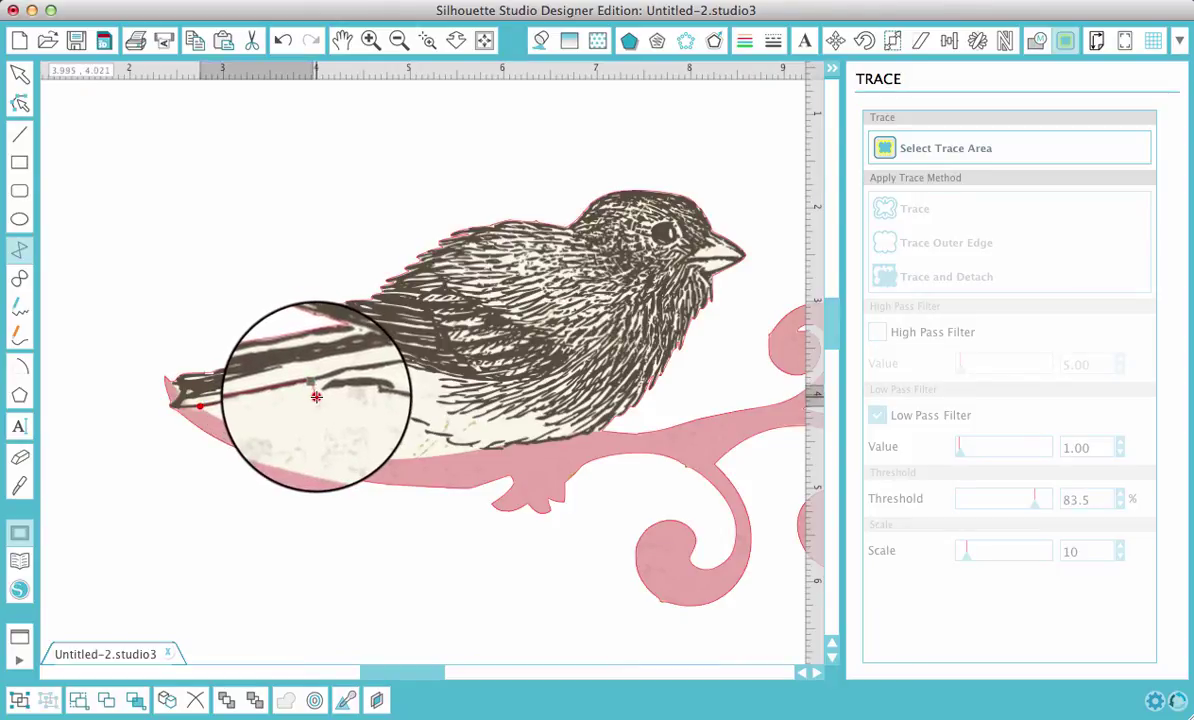
click(322, 394)
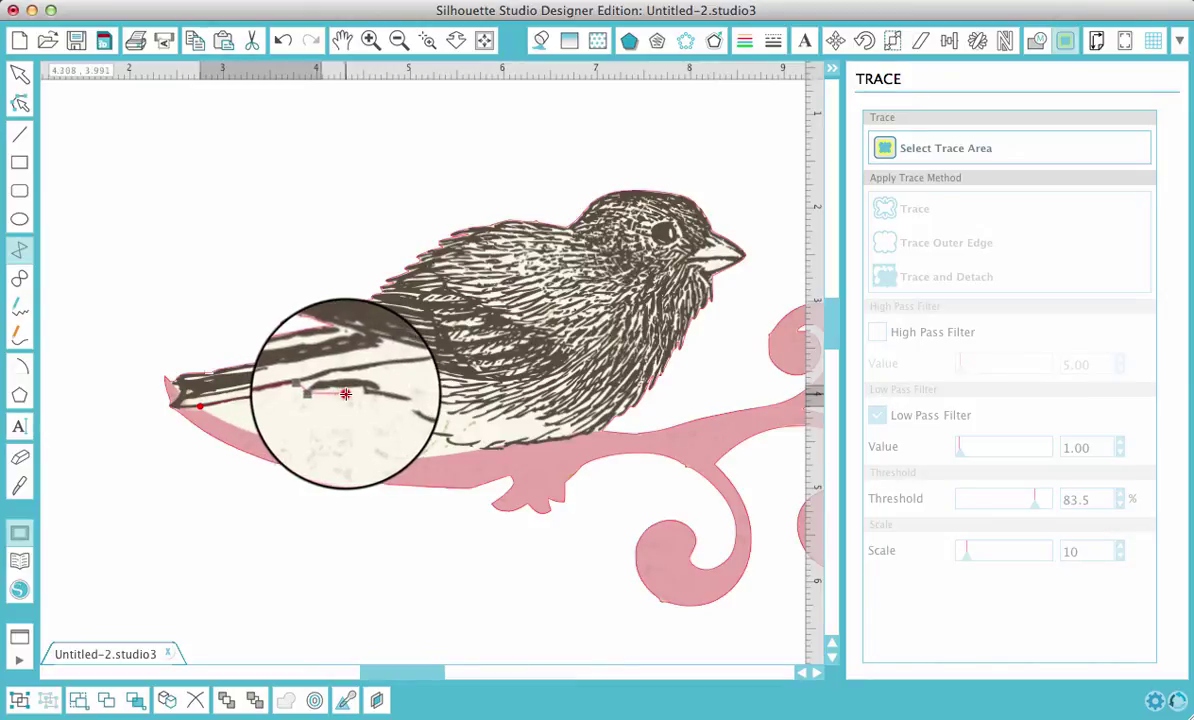
click(345, 393)
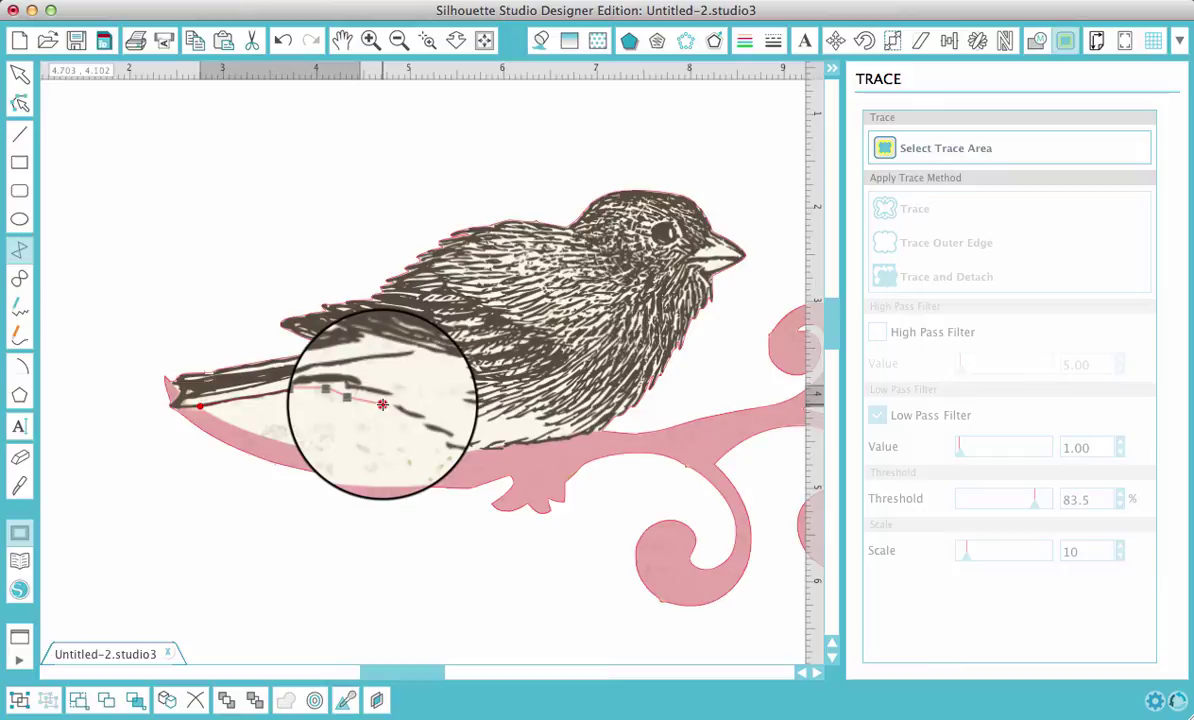
click(381, 405)
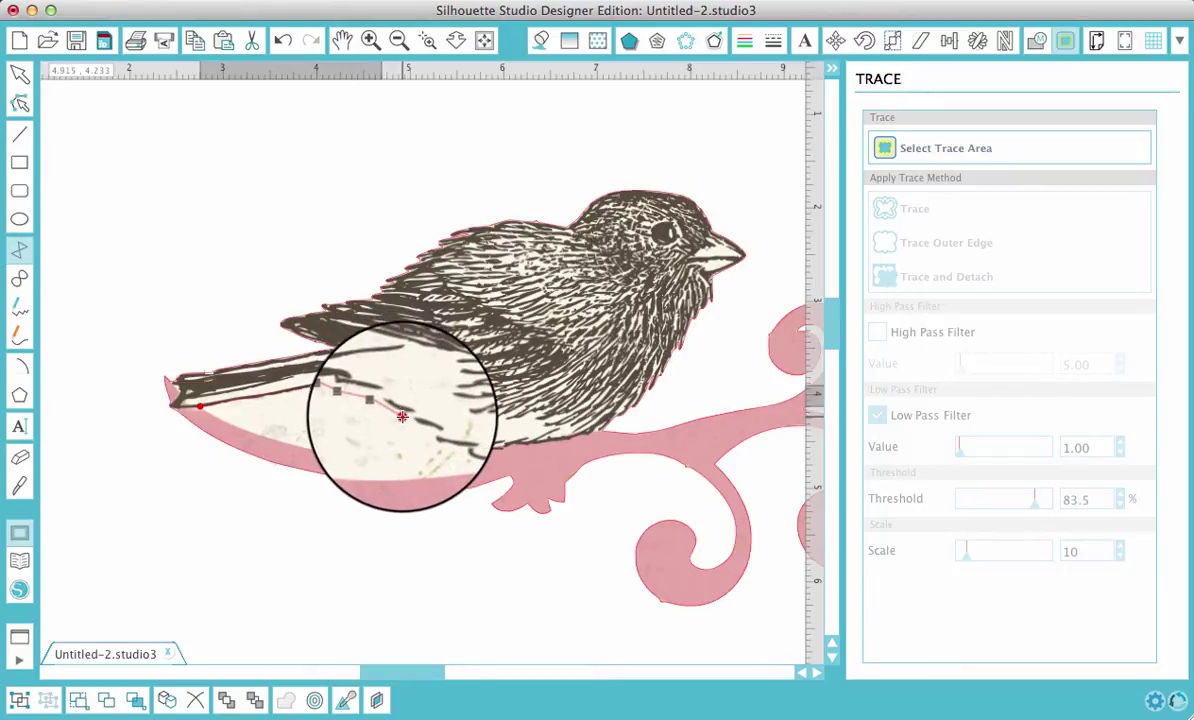
click(405, 419)
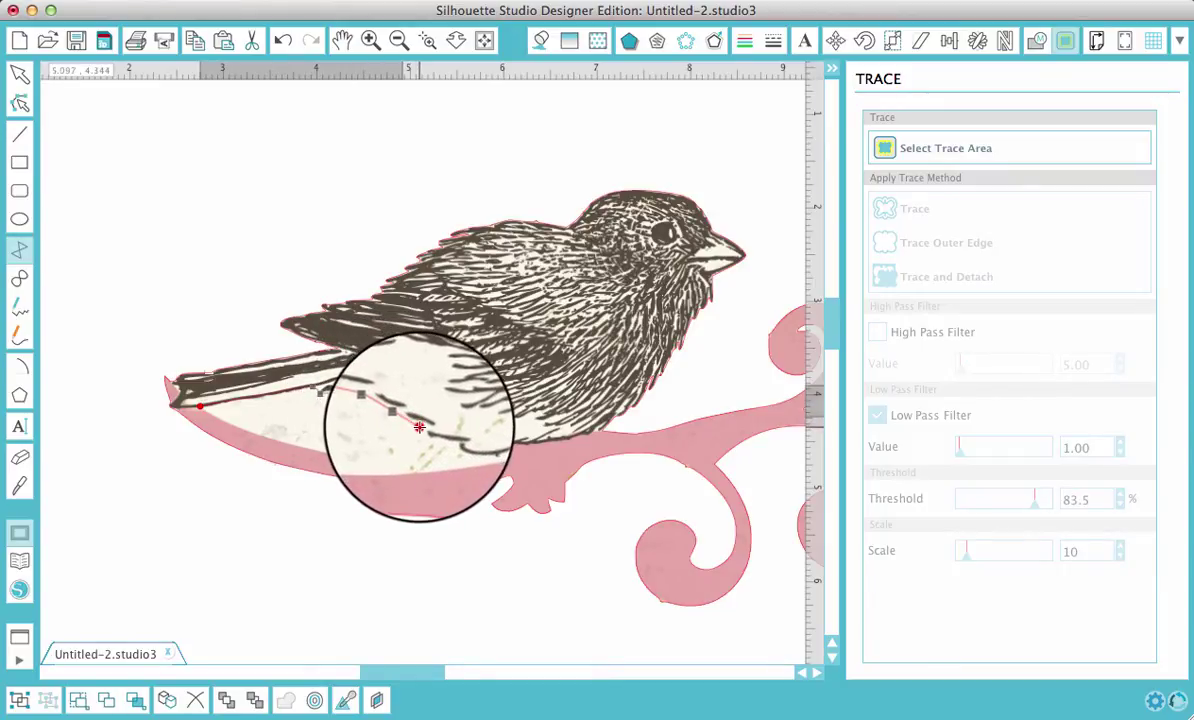
click(419, 427)
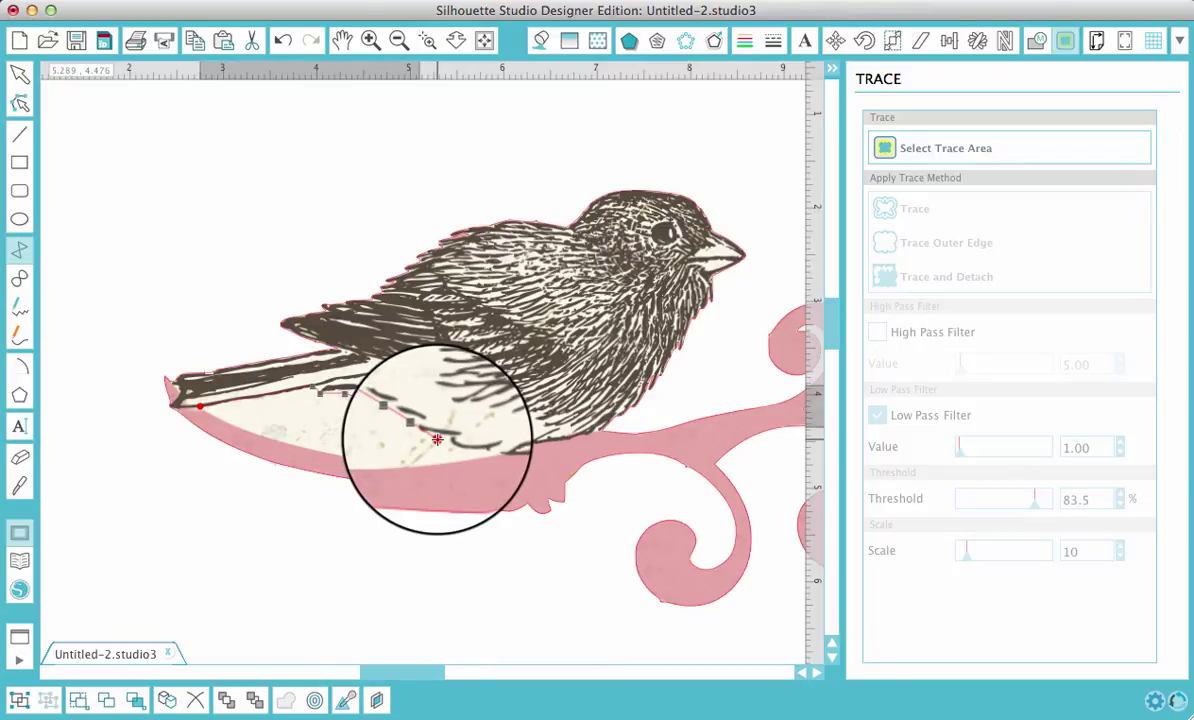
click(437, 440)
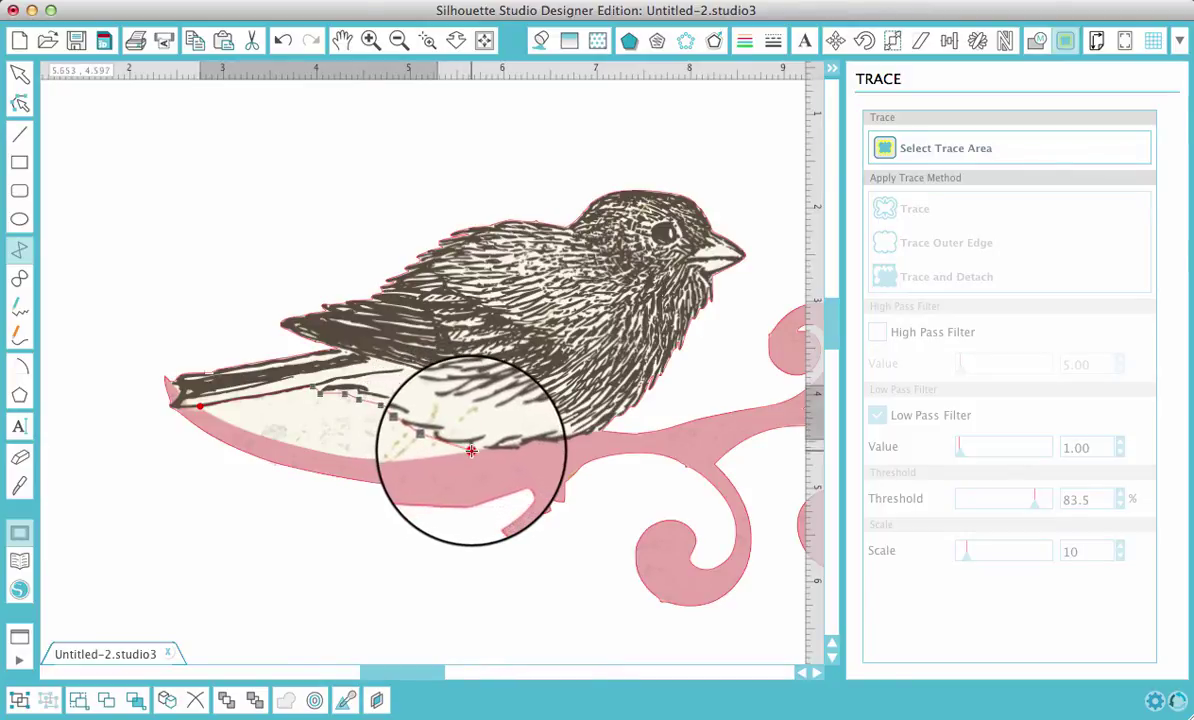
click(471, 451)
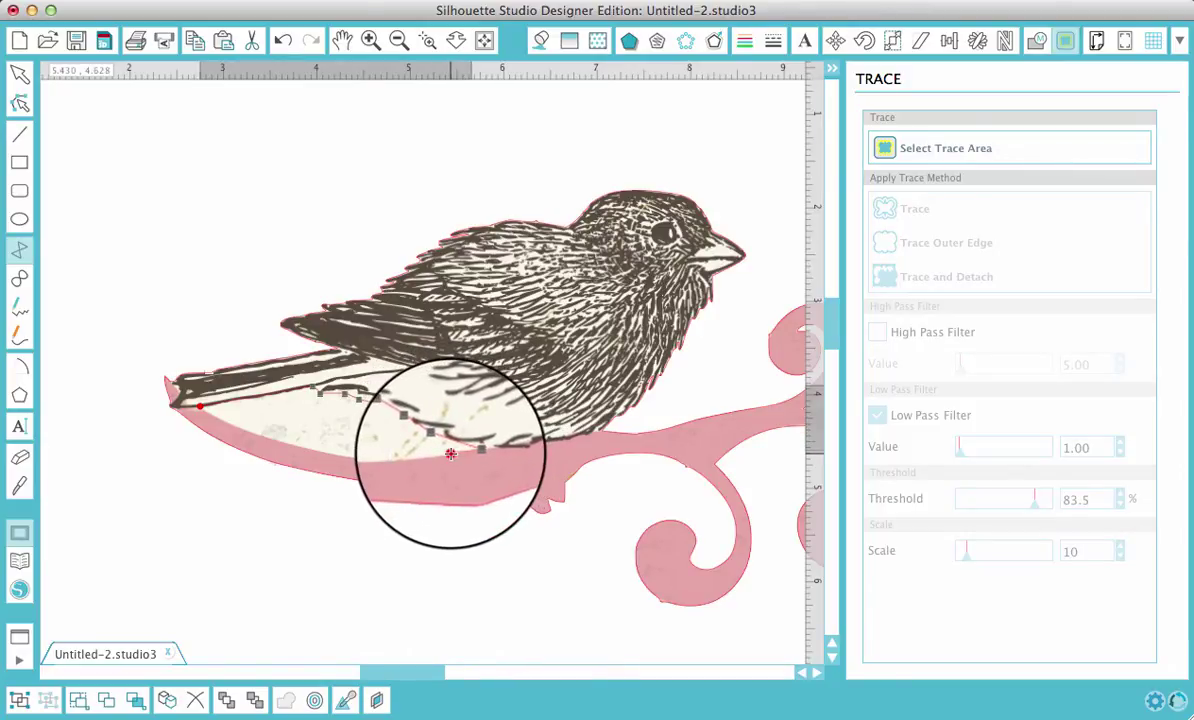
Continue the polygon back along the belly's underside and close it at the tail tip.
click(450, 454)
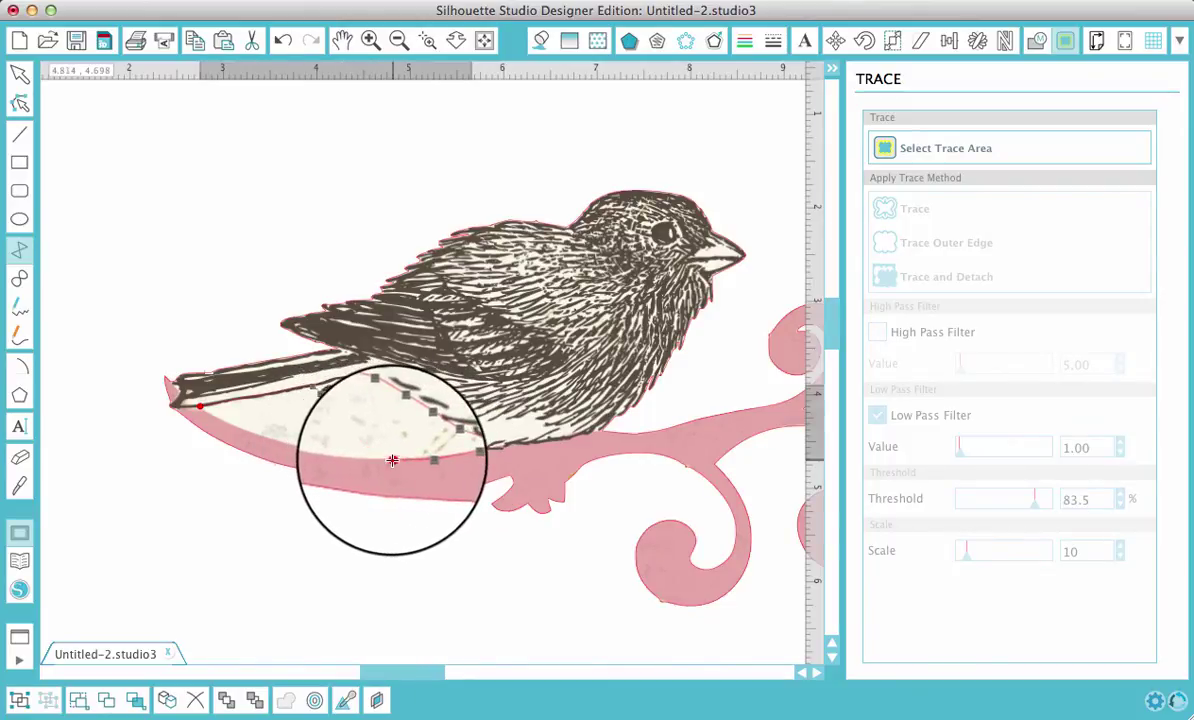
click(401, 460)
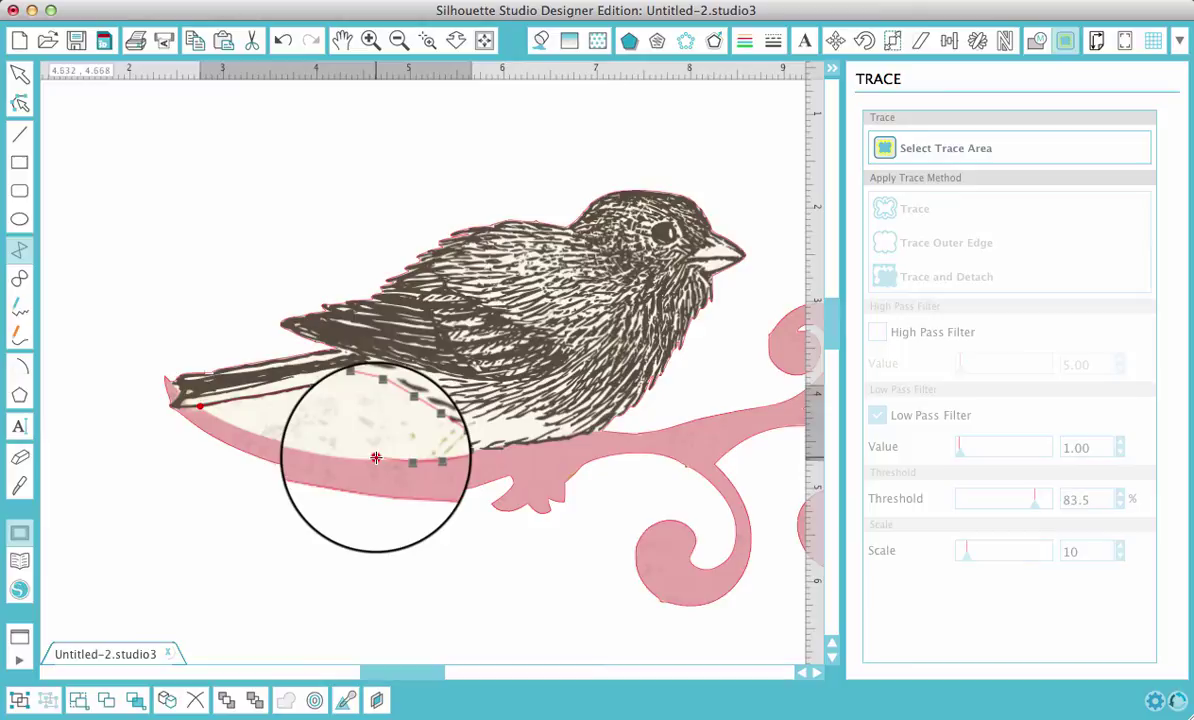
click(374, 459)
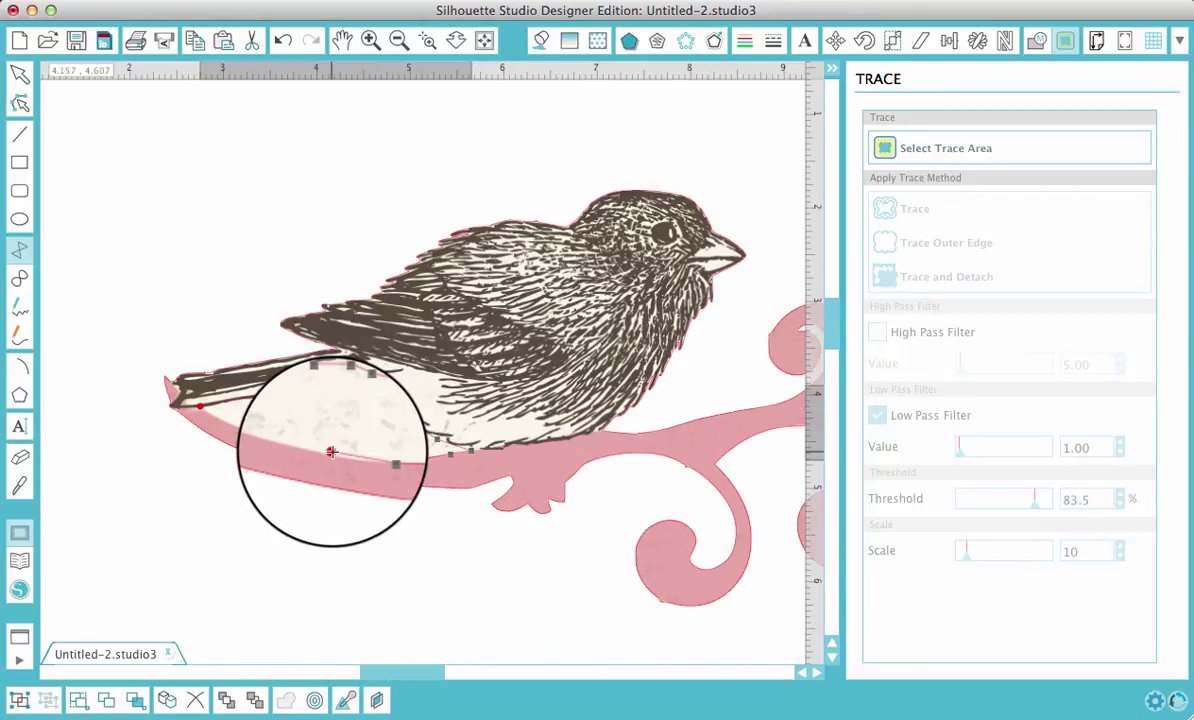
click(328, 454)
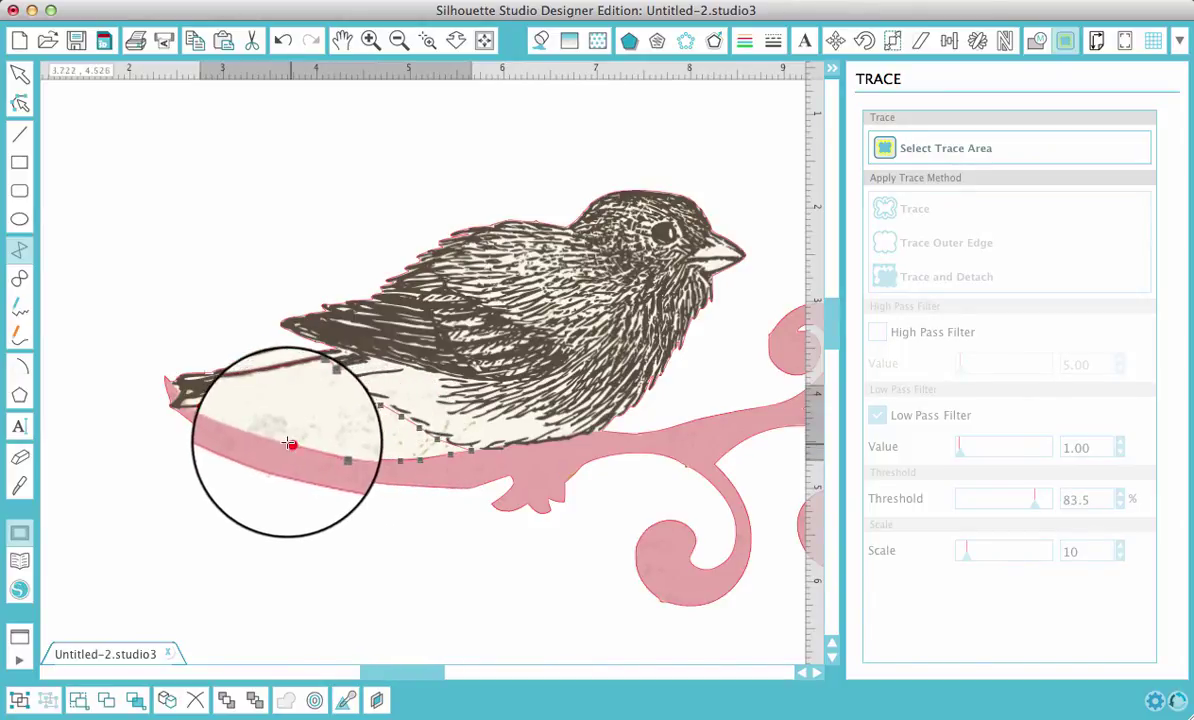
click(281, 441)
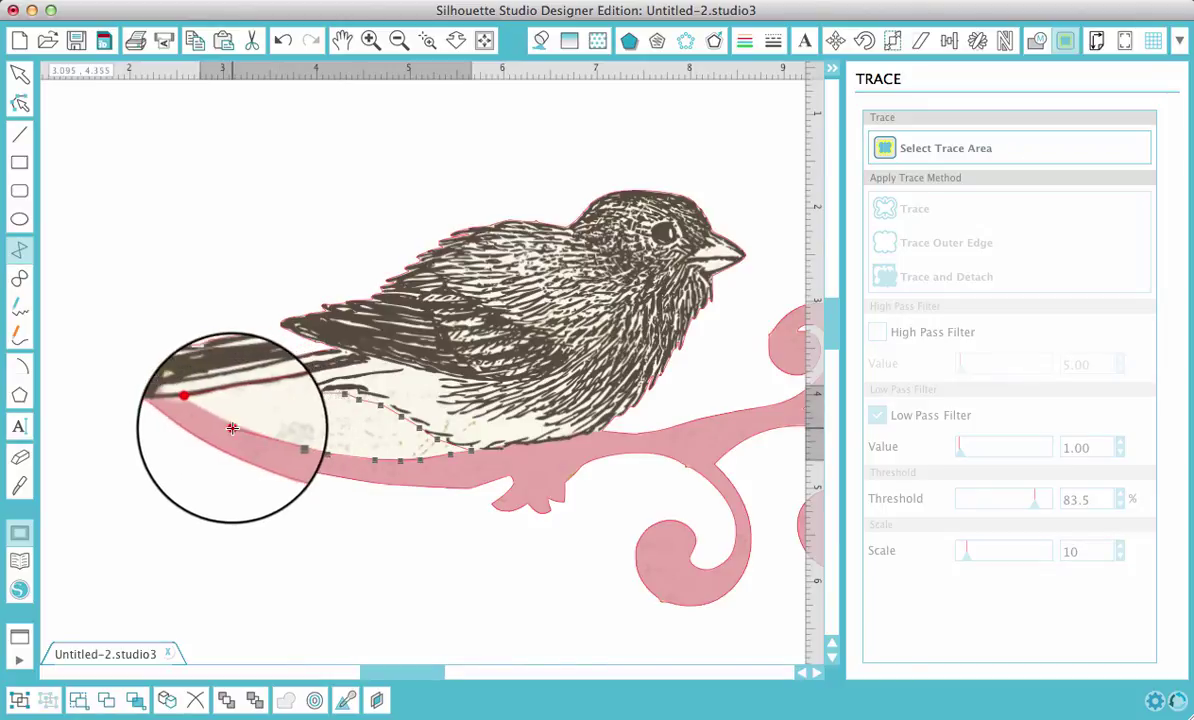
click(224, 422)
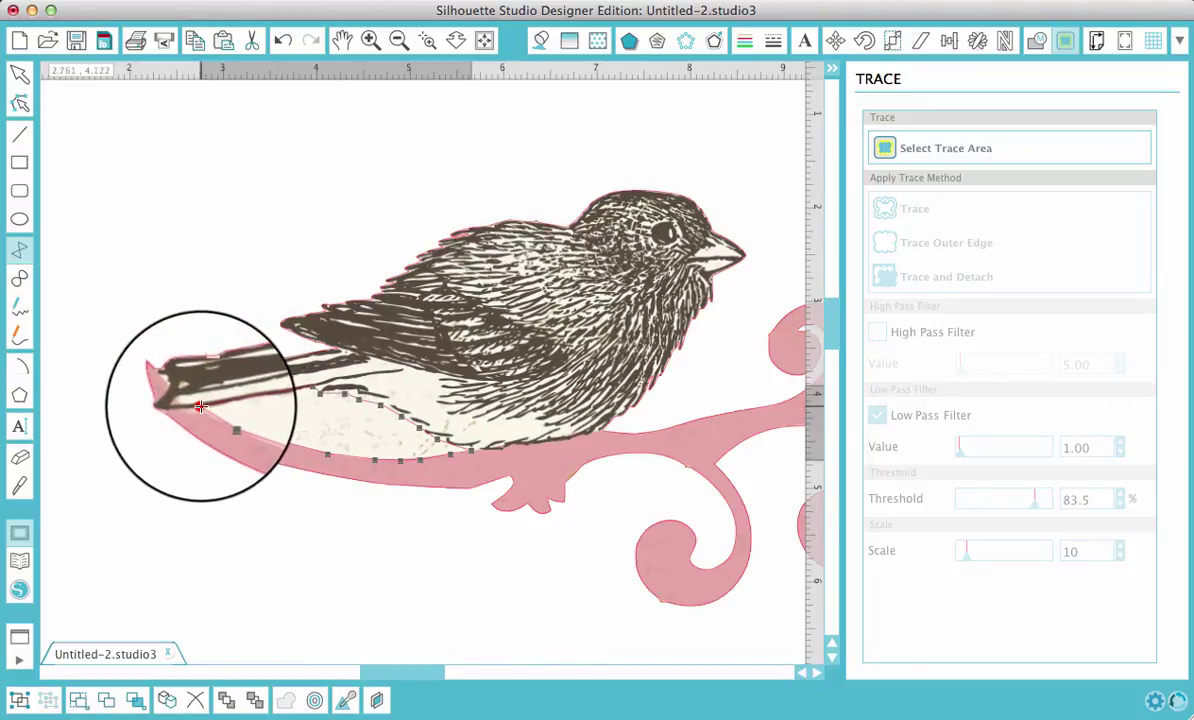
click(200, 406)
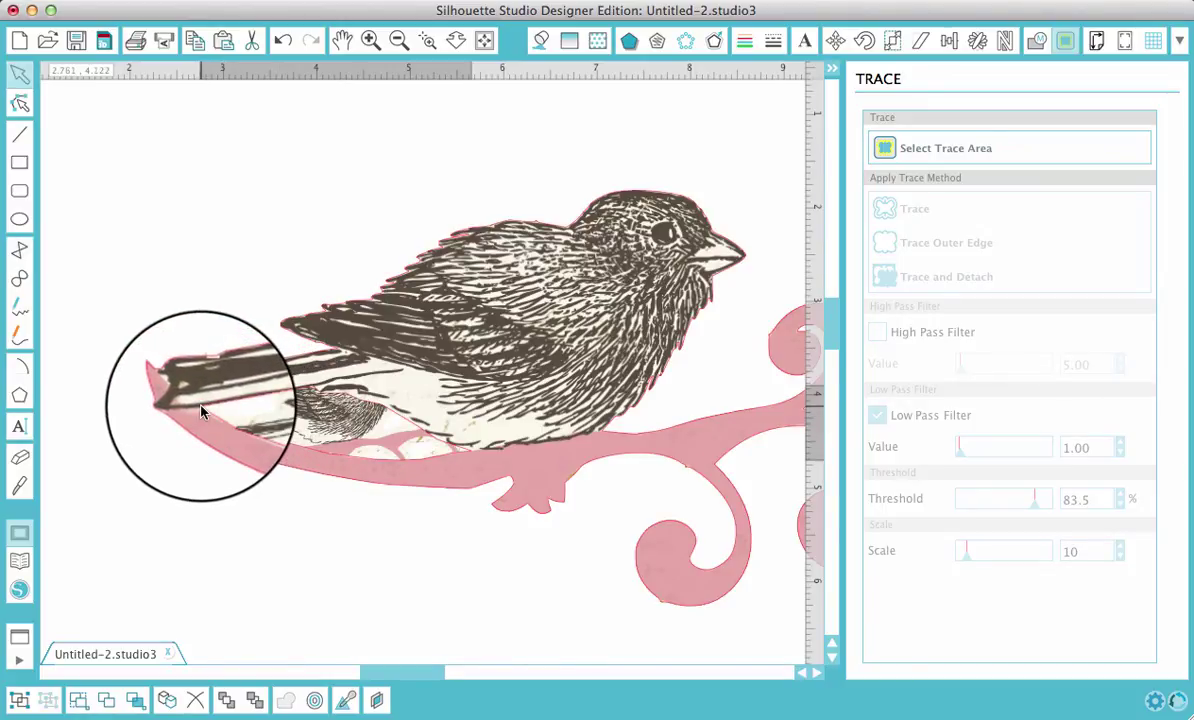
Give the new belly polygon a transparent fill from the Fill Color panel.
click(336, 398)
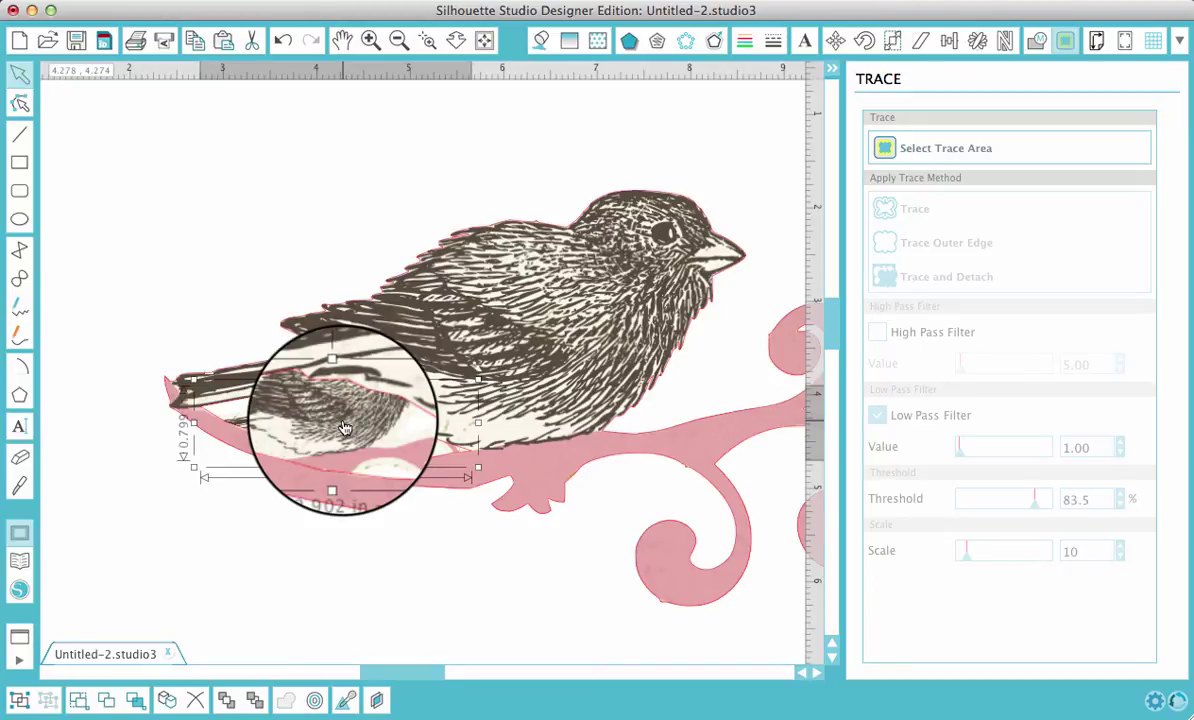
click(540, 44)
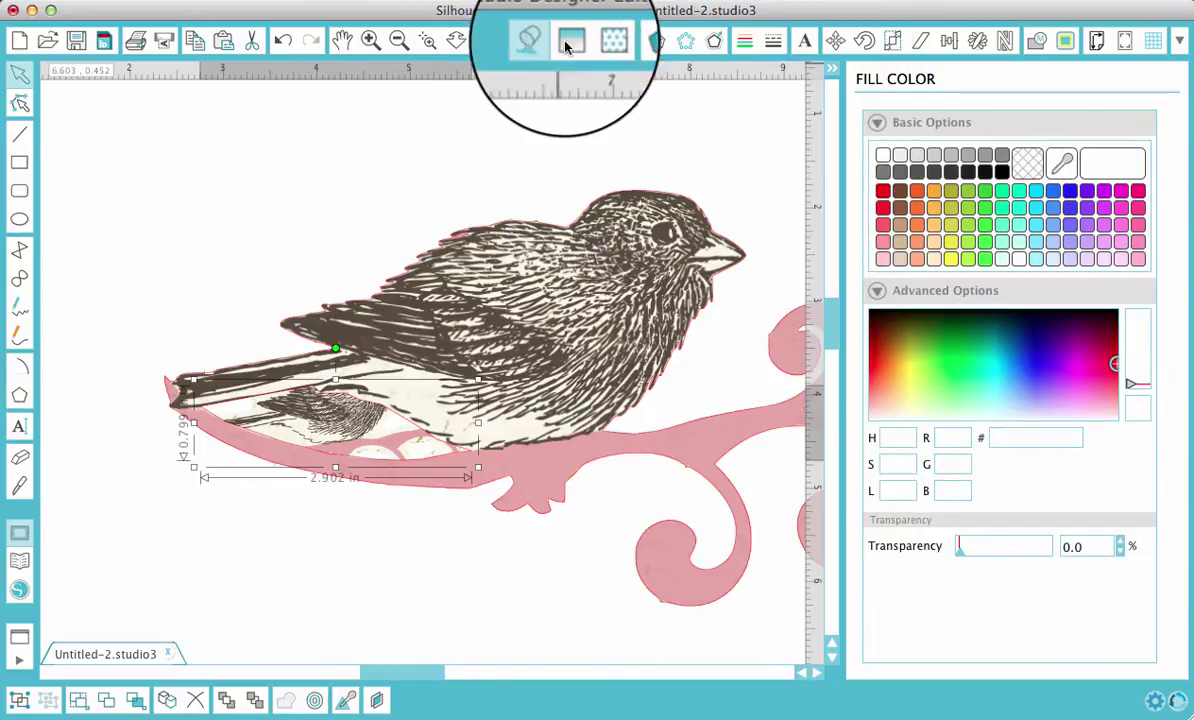
click(1033, 163)
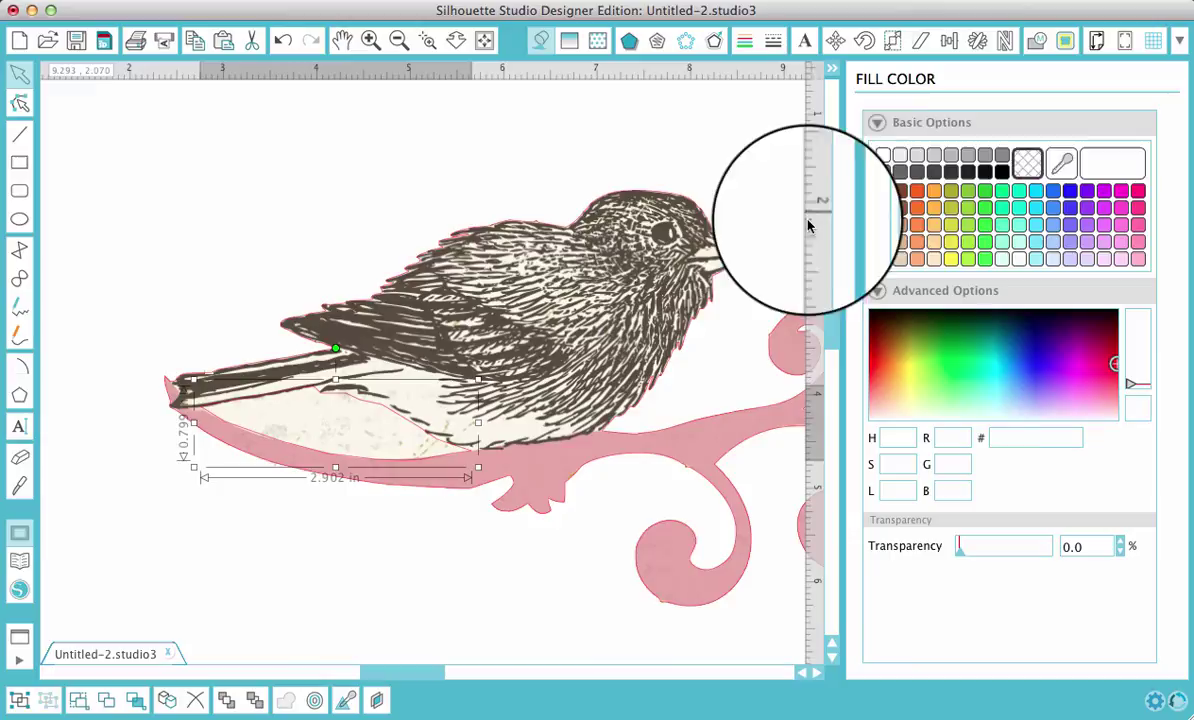
click(1178, 48)
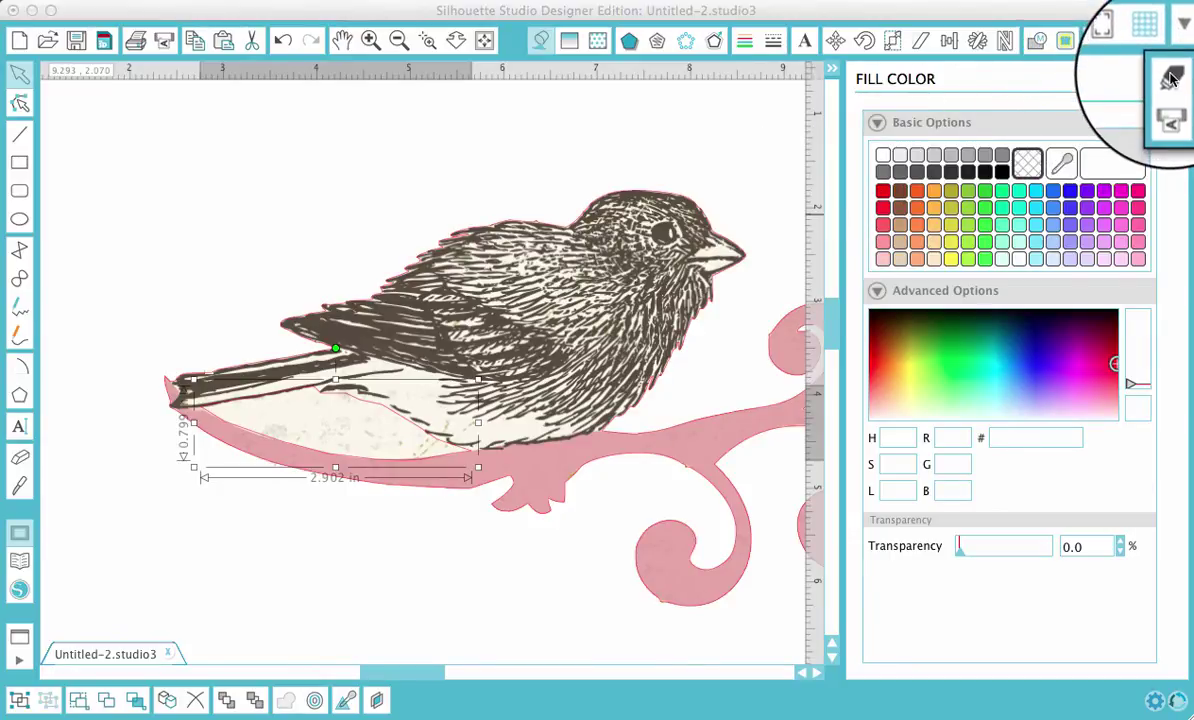
Show Cut Settings for the bird design and try the Advanced cut mode option.
click(1173, 82)
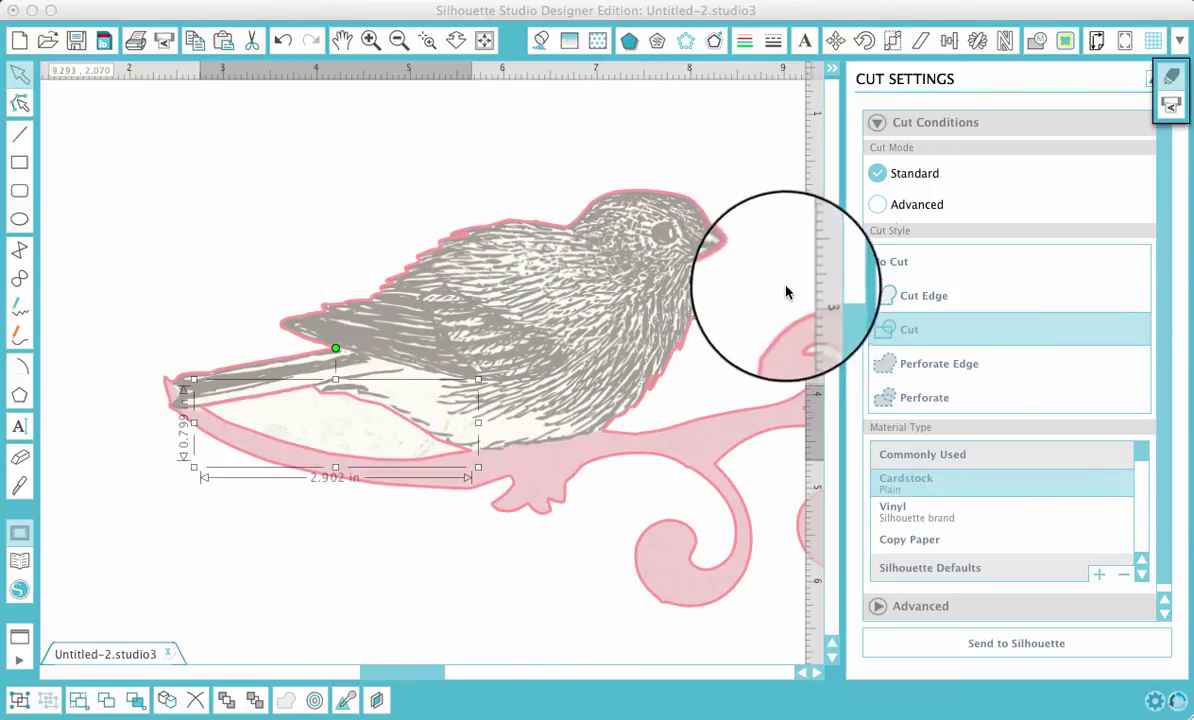
click(881, 216)
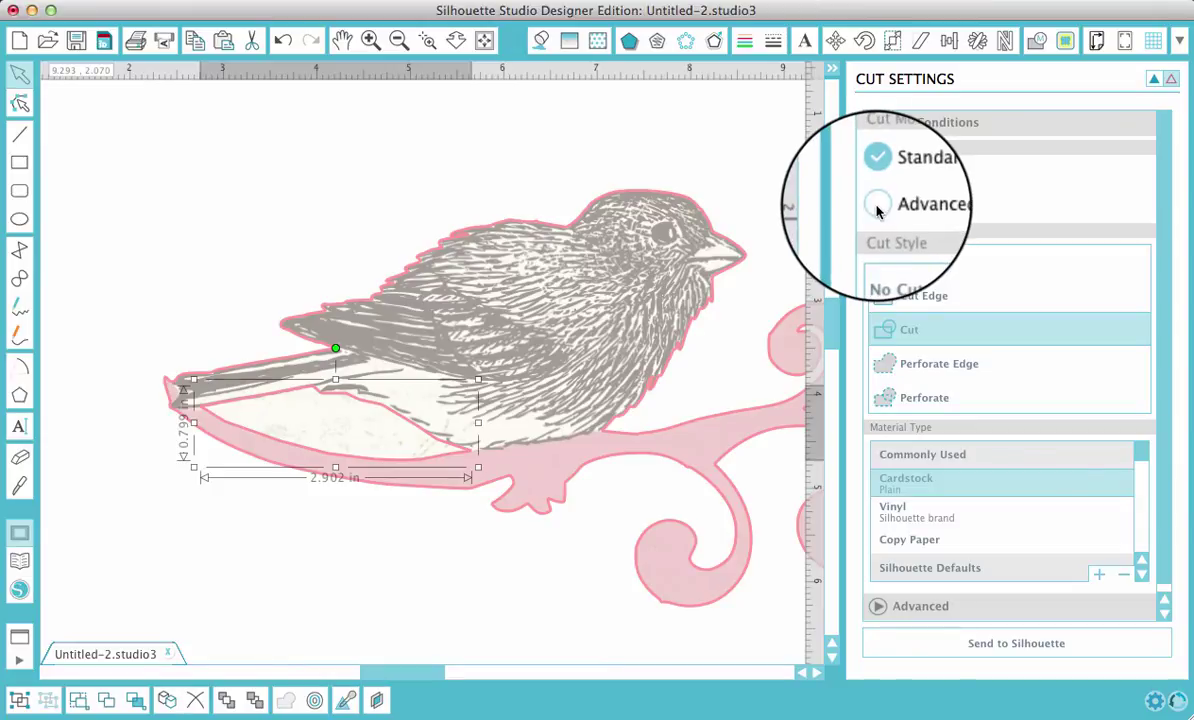
click(877, 208)
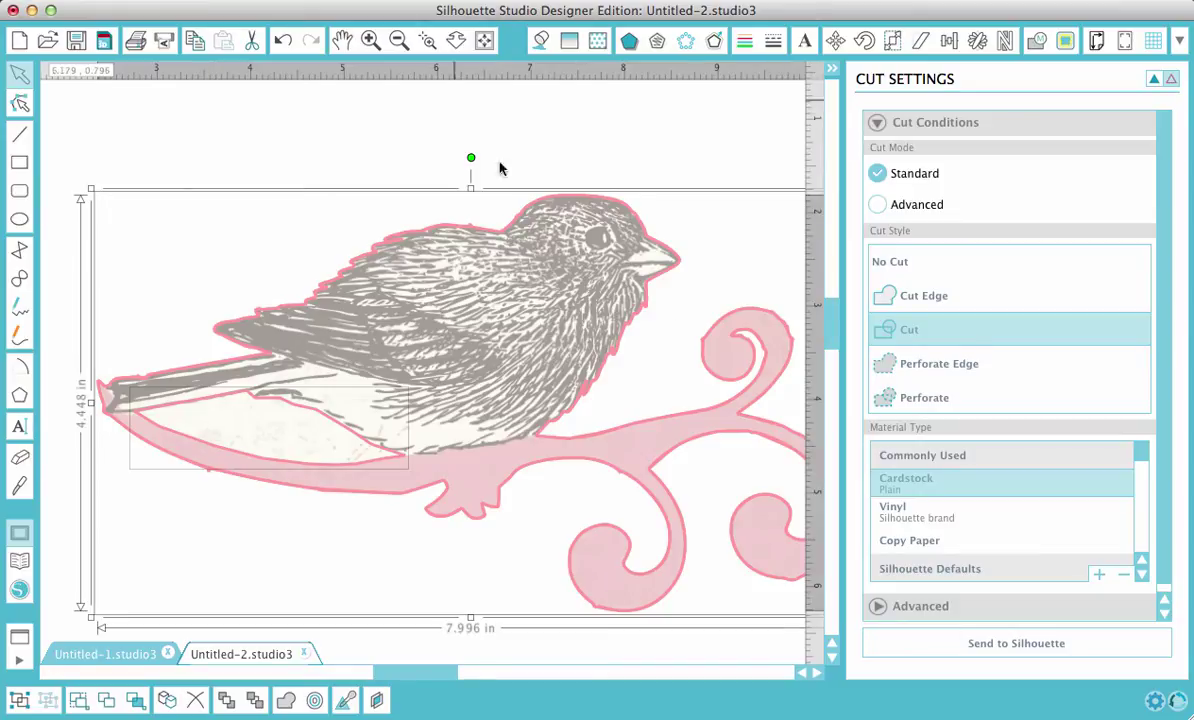
Select all three bird pieces and group them into one 7.996 × 4.448 in object.
click(398, 40)
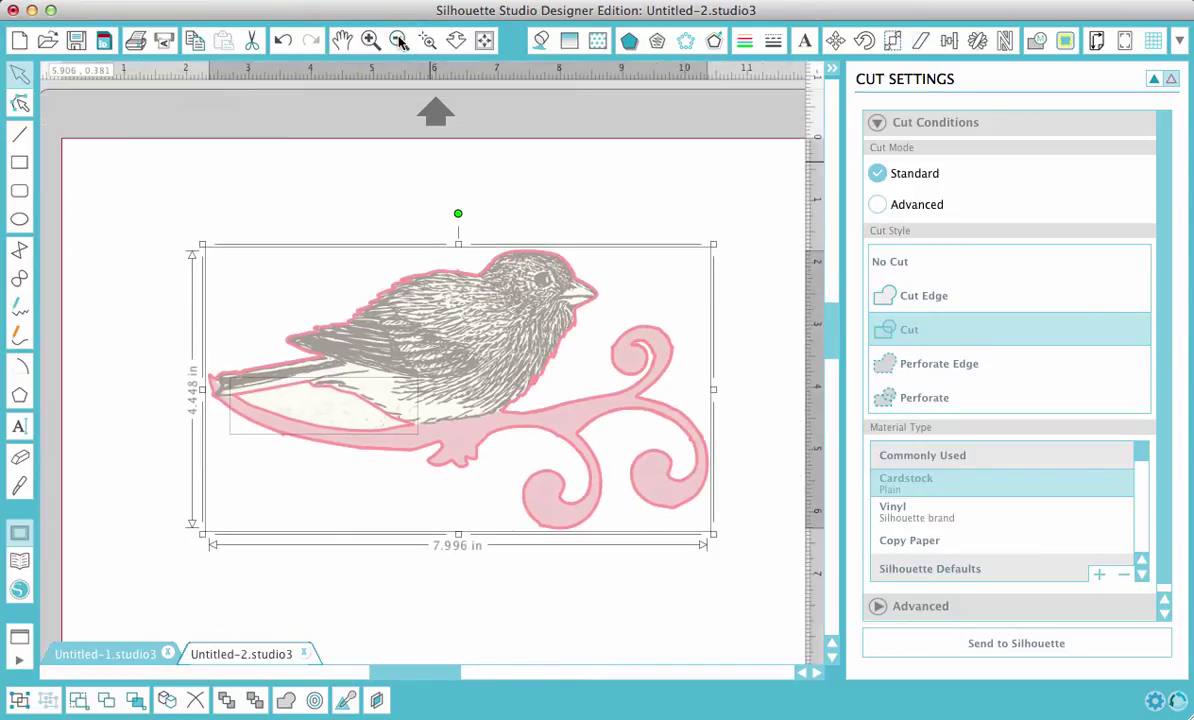
click(398, 40)
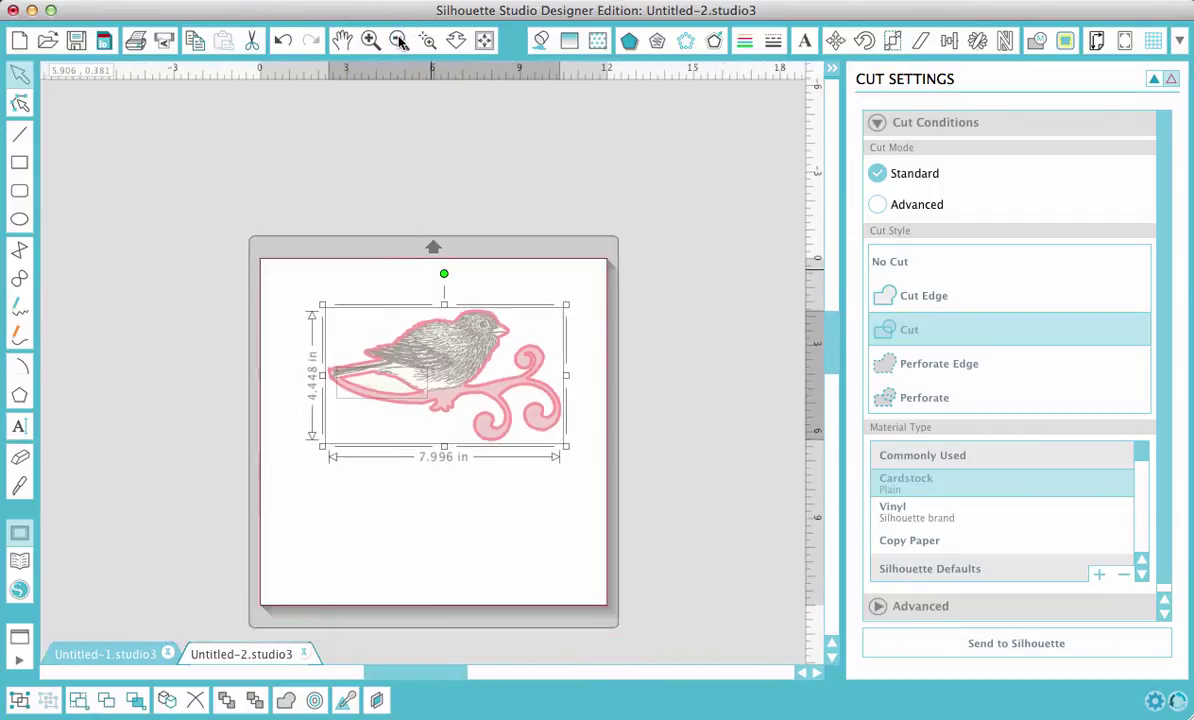
click(205, 478)
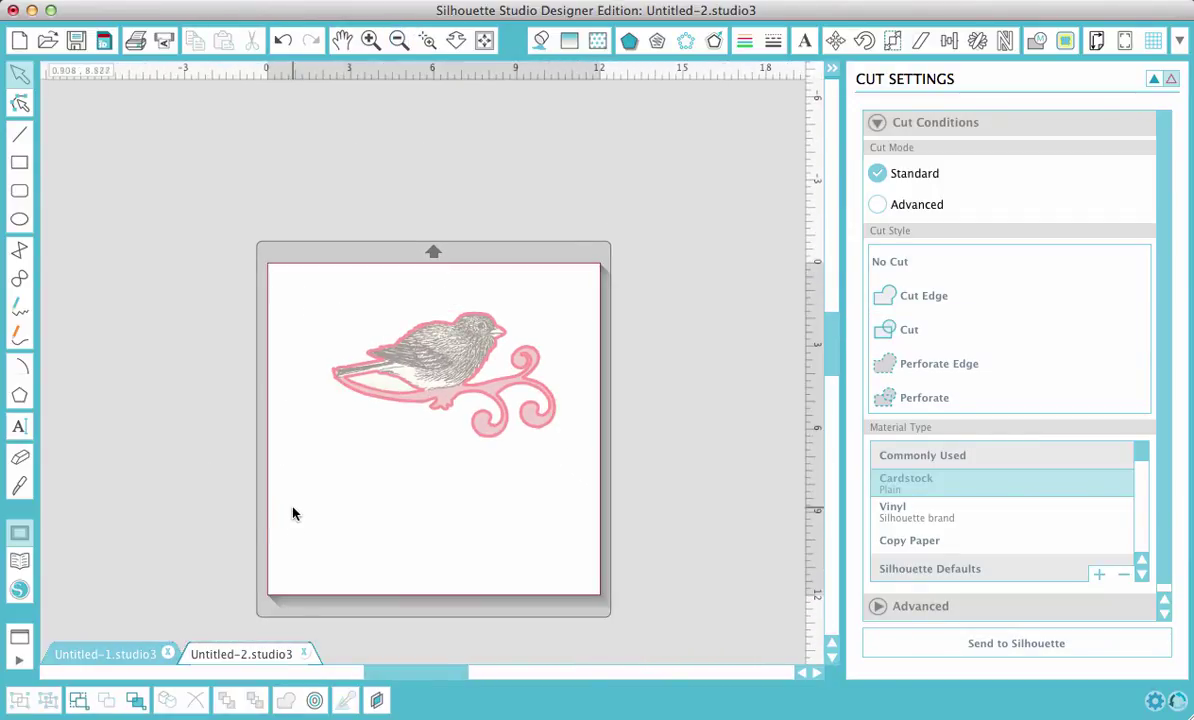
drag(298, 500, 530, 352)
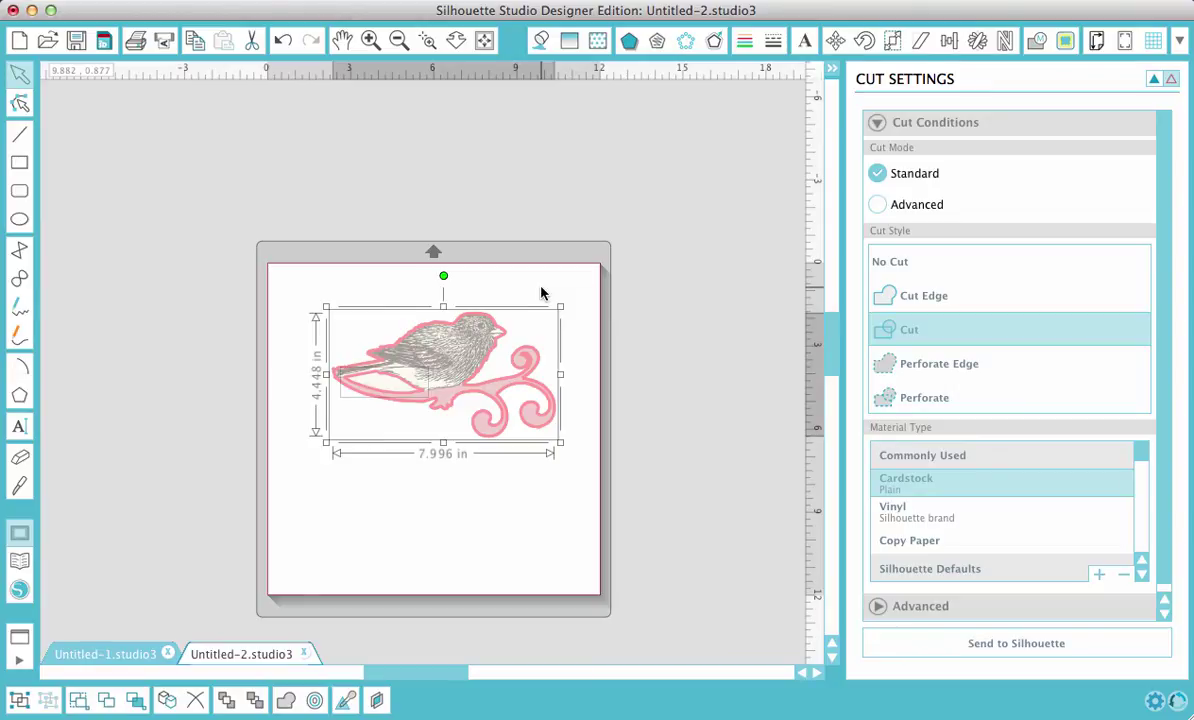
click(497, 358)
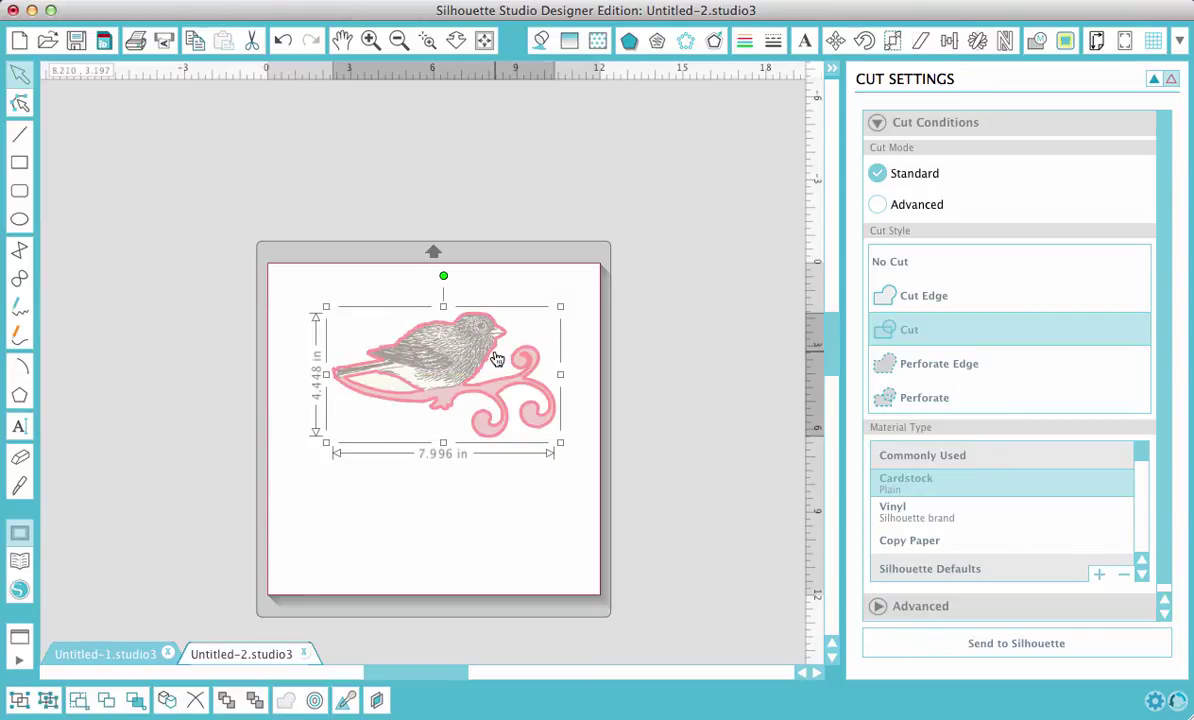
right_click(497, 358)
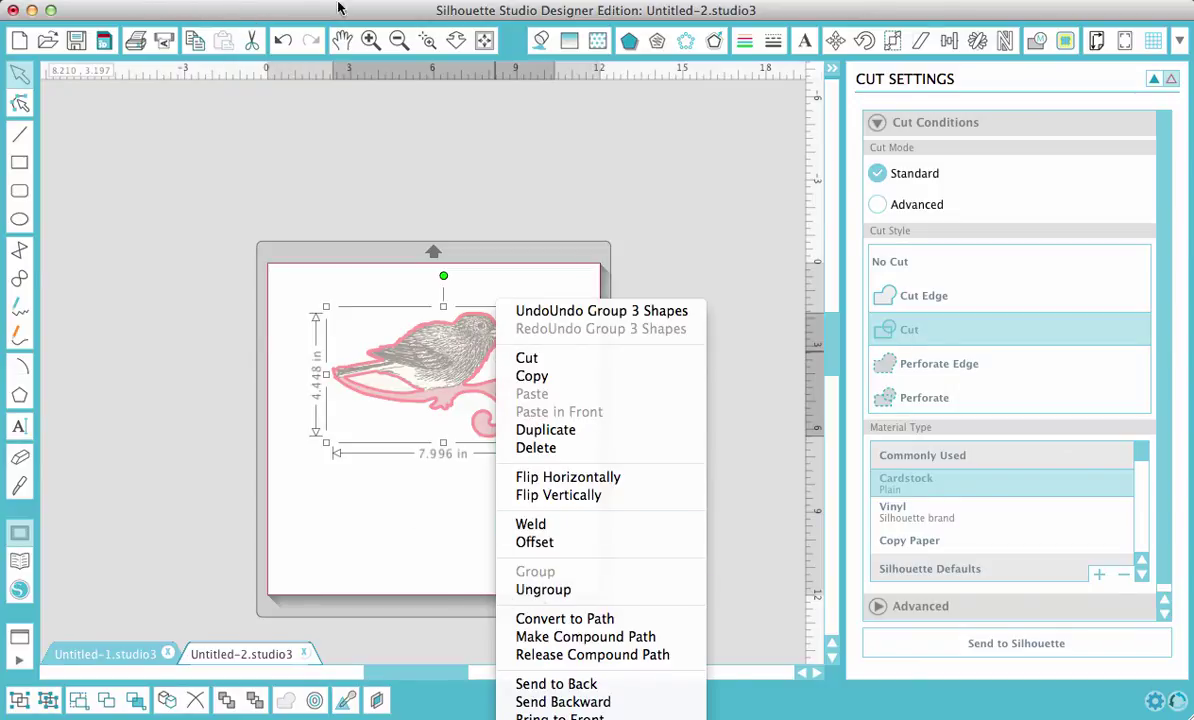
click(469, 179)
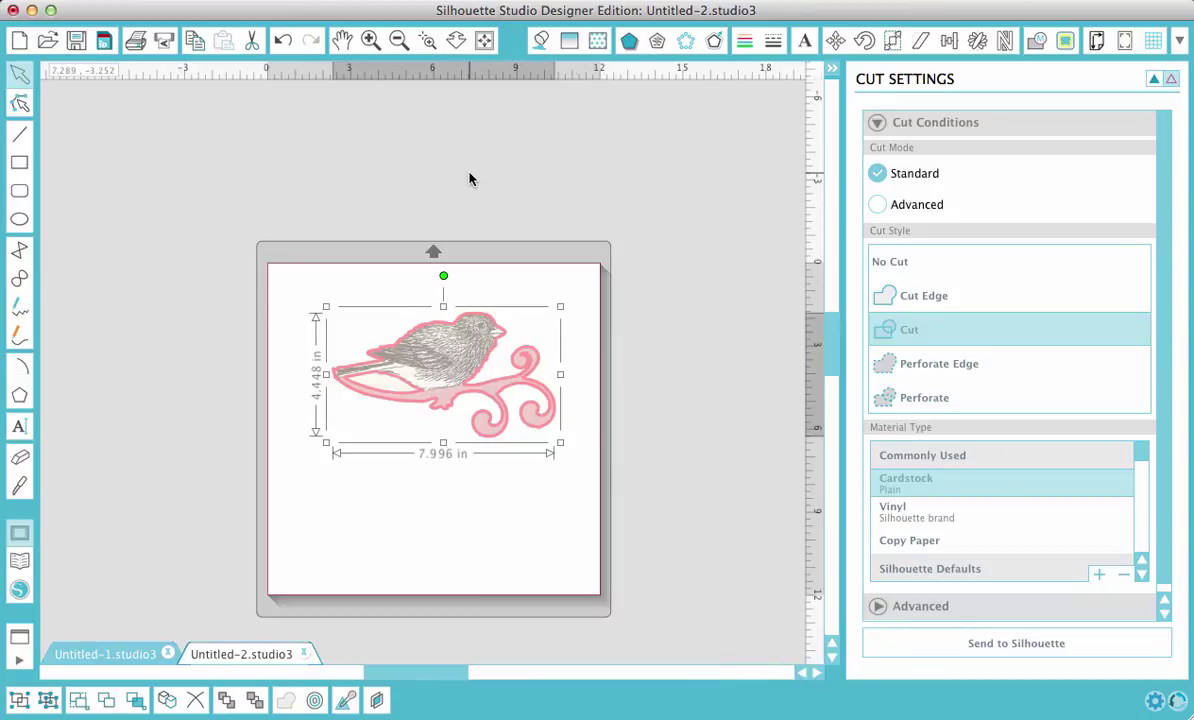
With the bird deselected, set the registration mark style to Type 1 (CAMEO, Portrait).
click(700, 338)
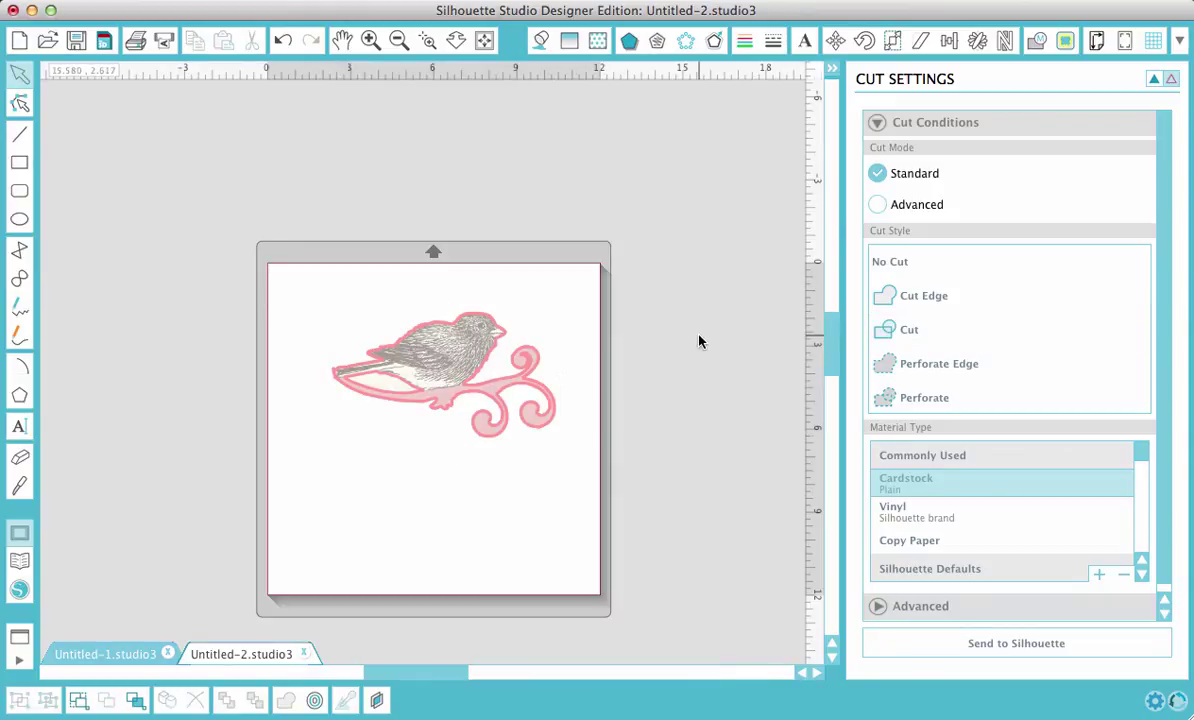
click(1124, 41)
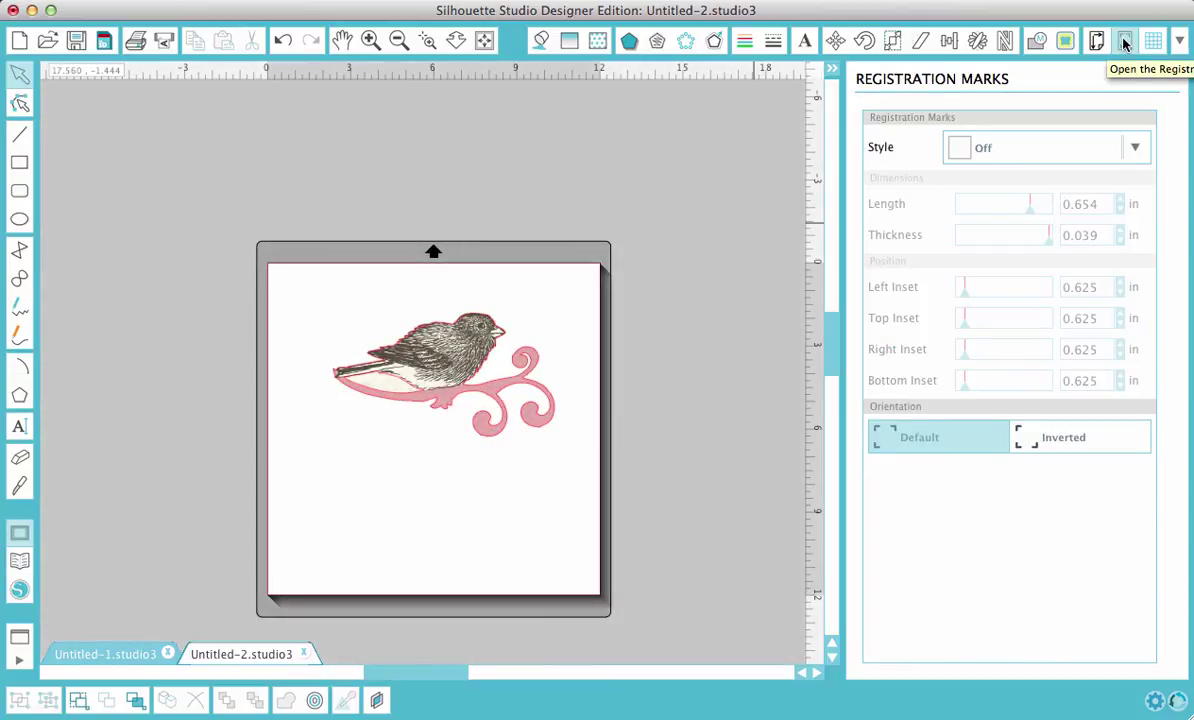
click(964, 152)
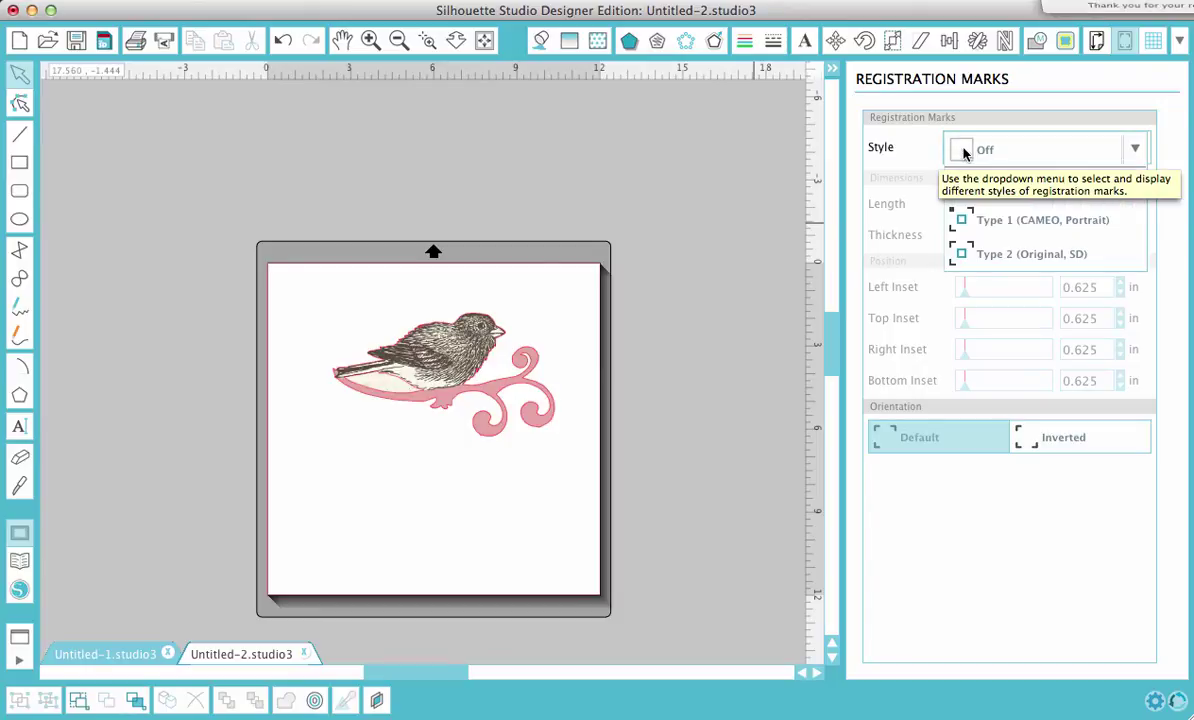
click(1039, 222)
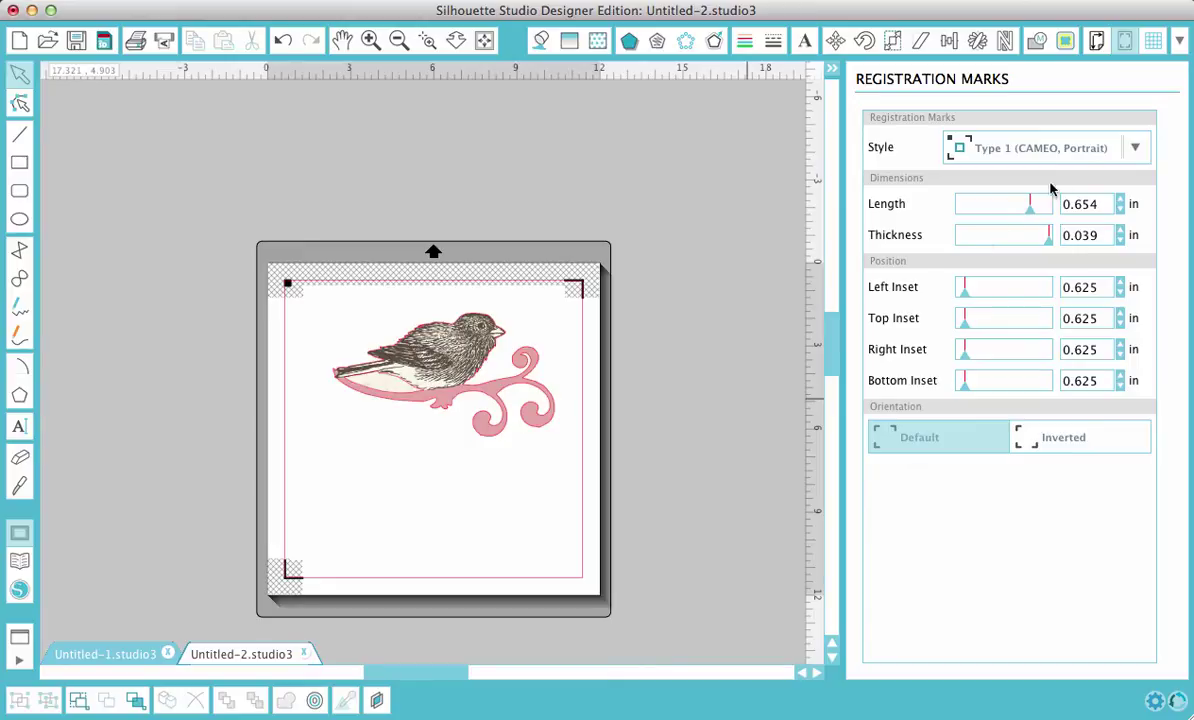
Set the page size to Current Printer, making it 8.5 × 11 in portrait.
click(1097, 40)
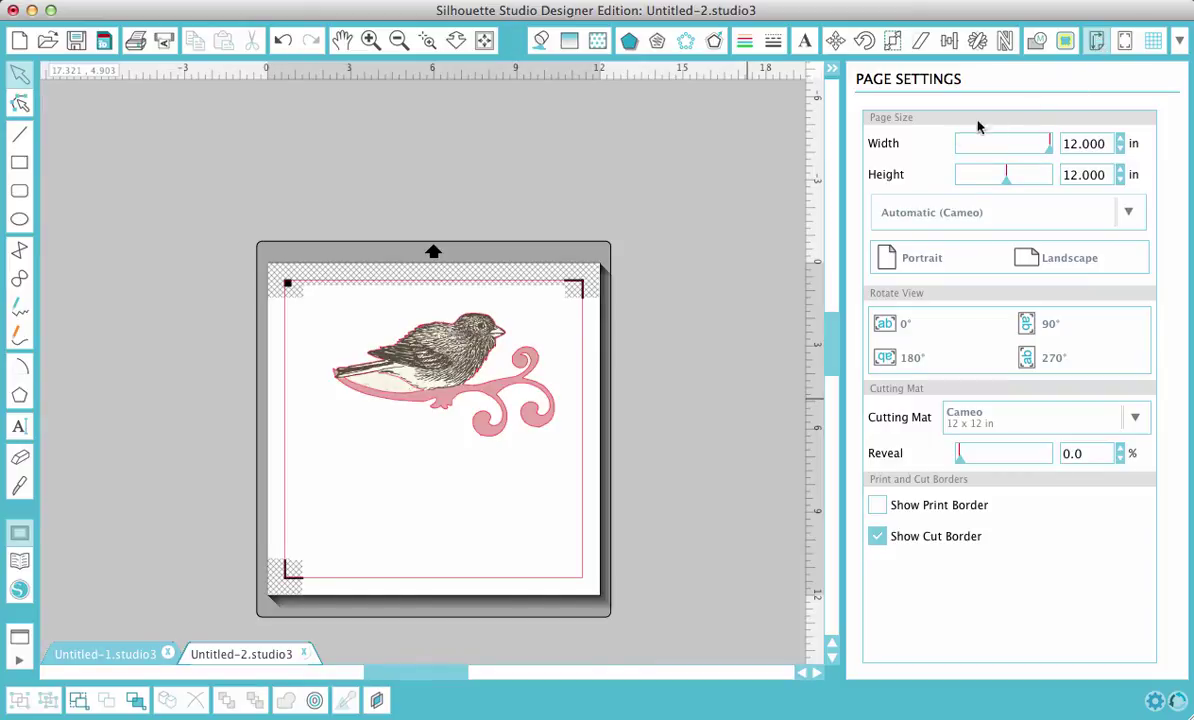
click(1129, 212)
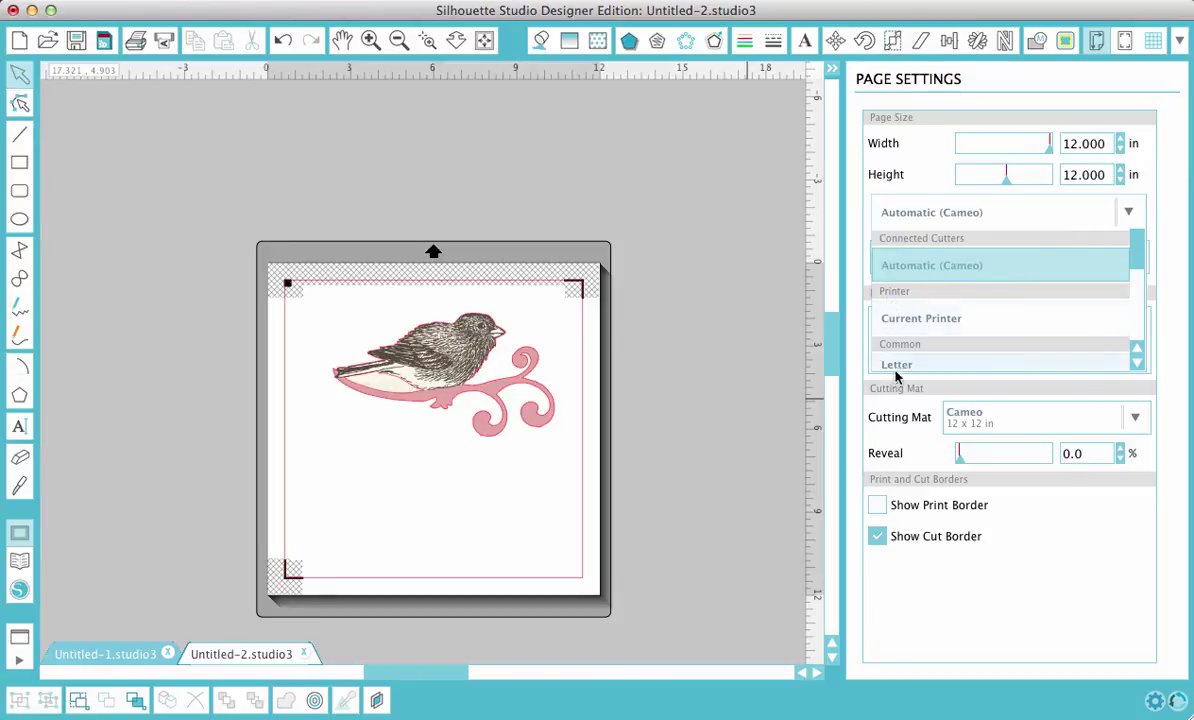
click(906, 320)
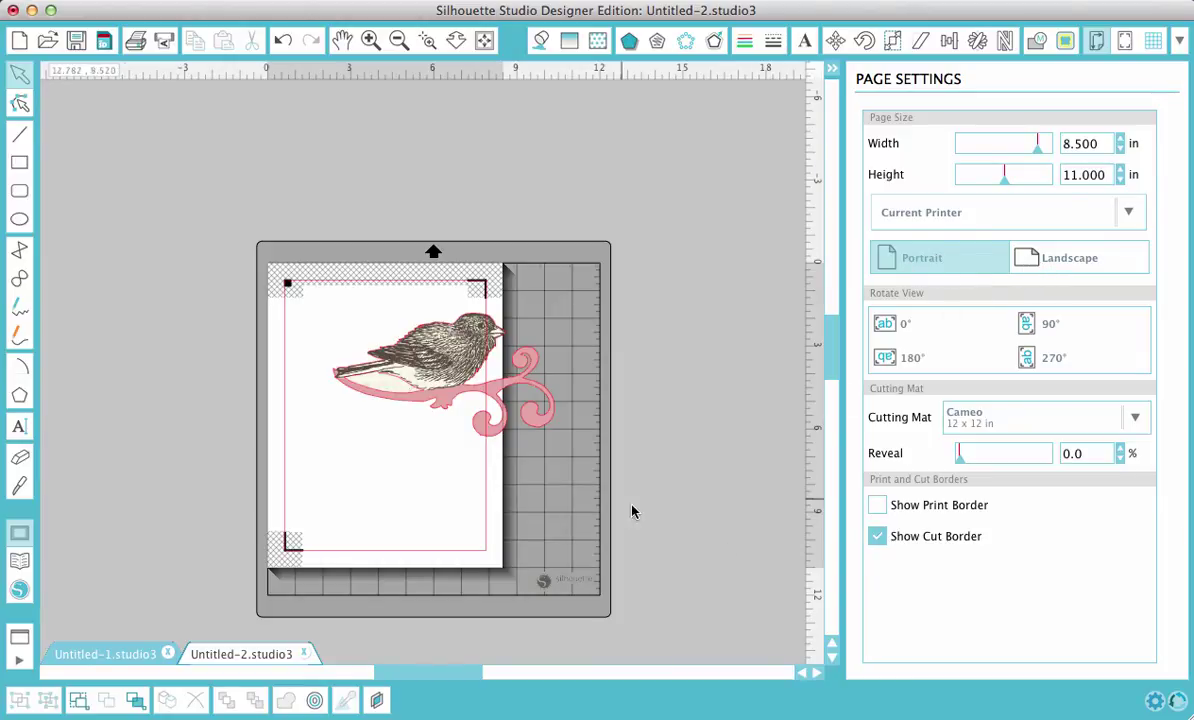
Shrink the bird design to about 3.426 × 1.906 in and move it to the page's top-left.
click(445, 372)
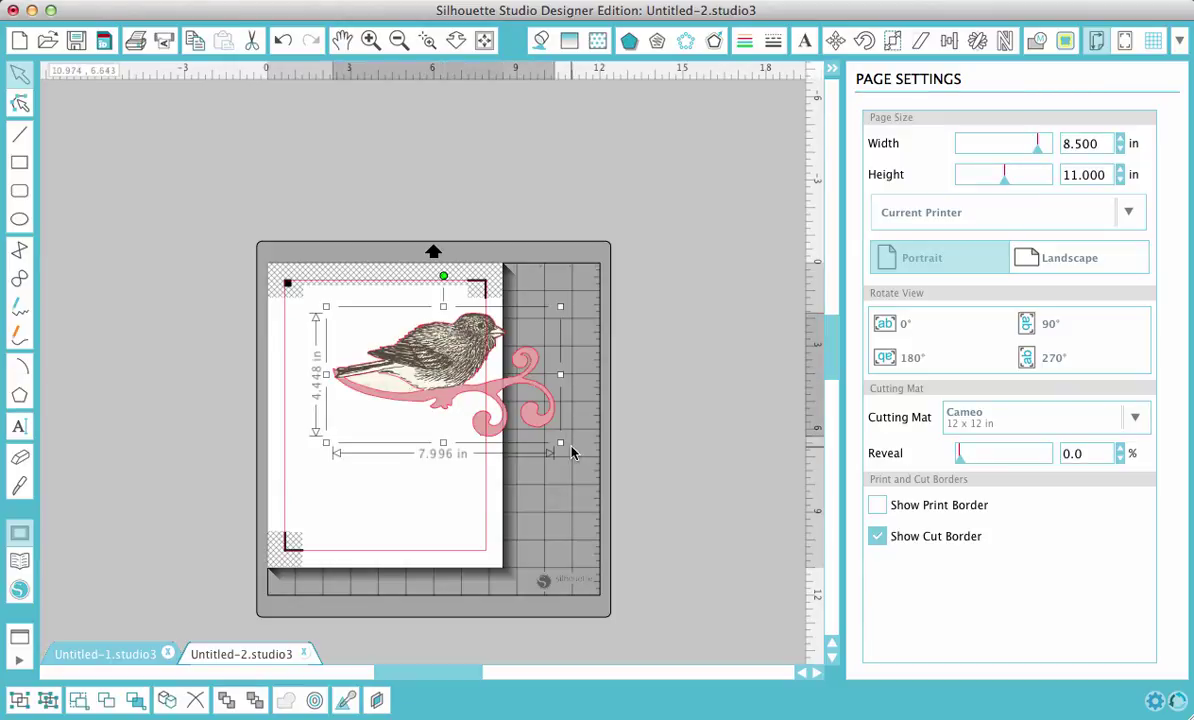
drag(559, 441, 429, 373)
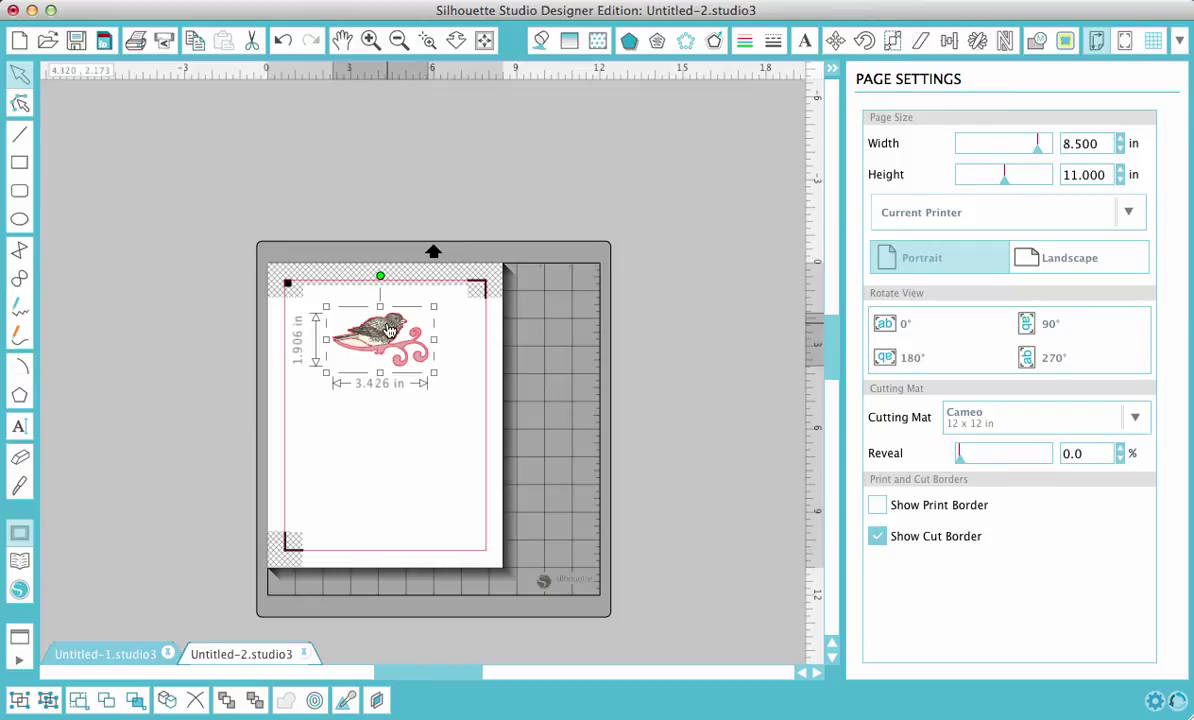
drag(390, 330, 347, 316)
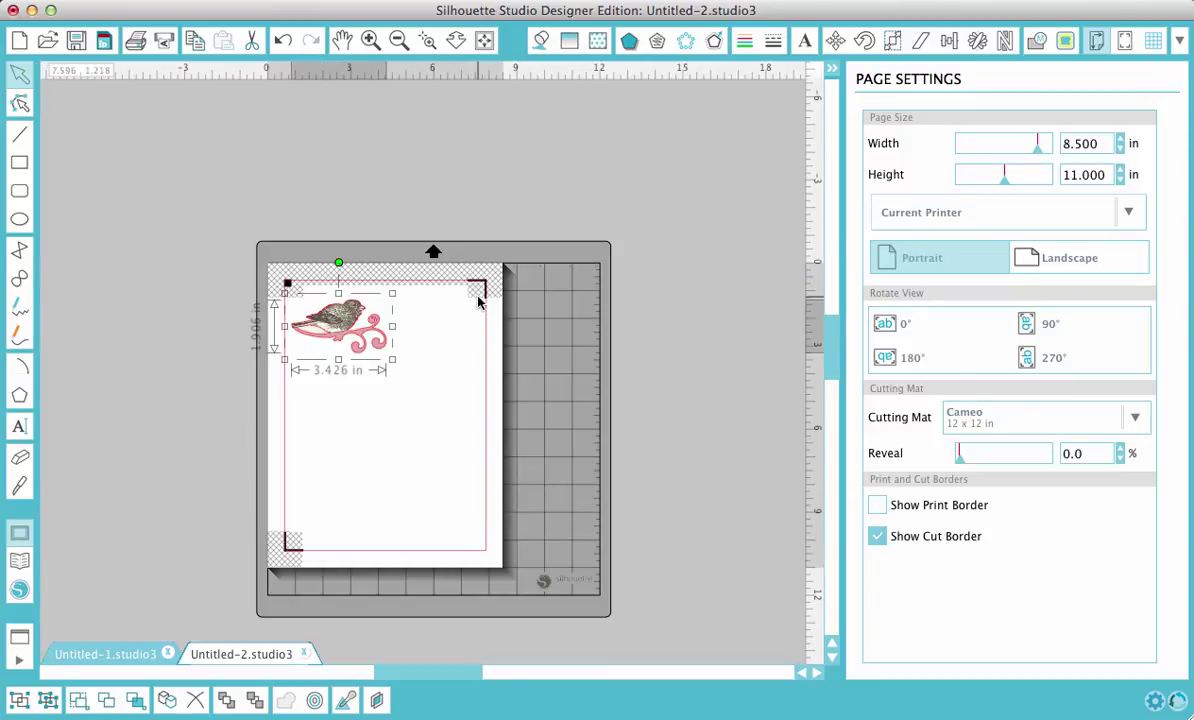
Turn on Show Print Border and zoom in twice on the page.
scroll(476, 302, up, 1)
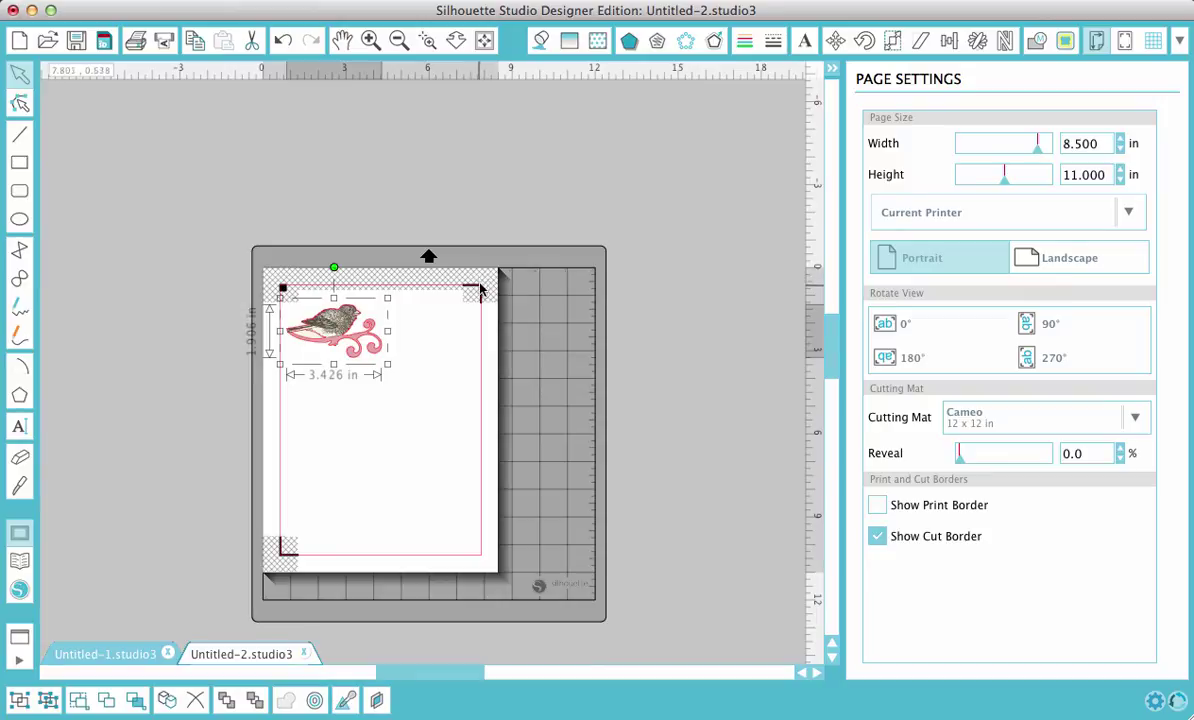
scroll(293, 540, up, 1)
scroll(293, 540, up, 1)
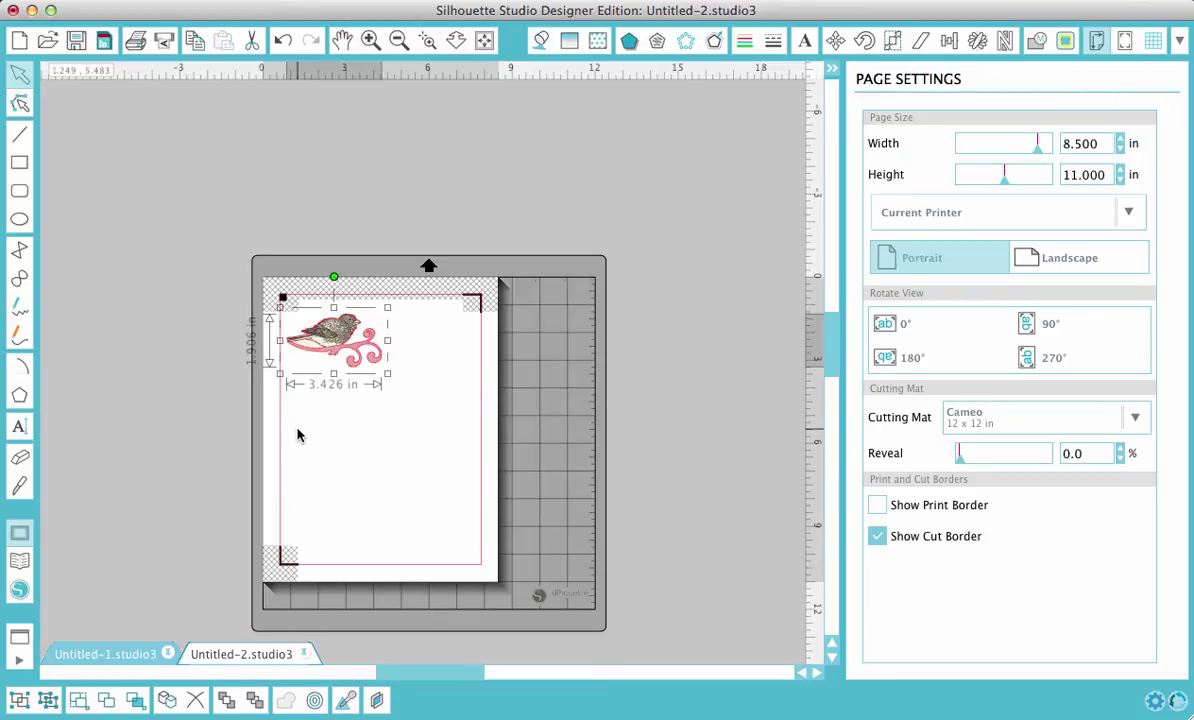
click(880, 506)
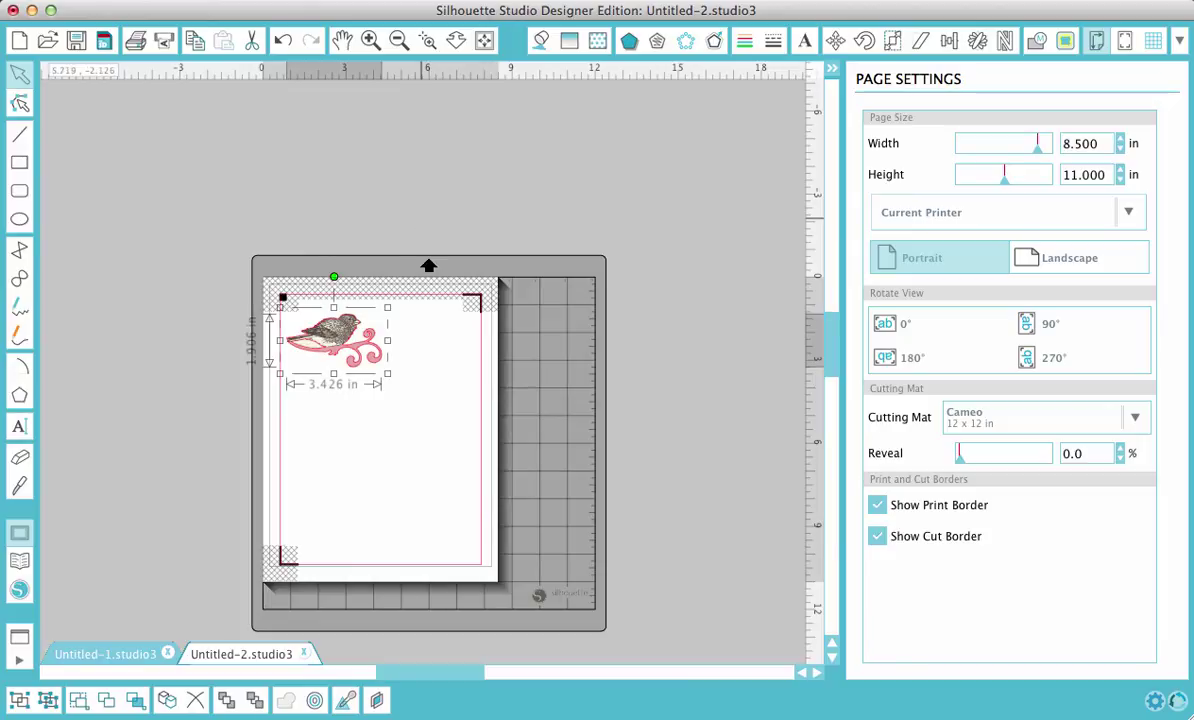
click(370, 41)
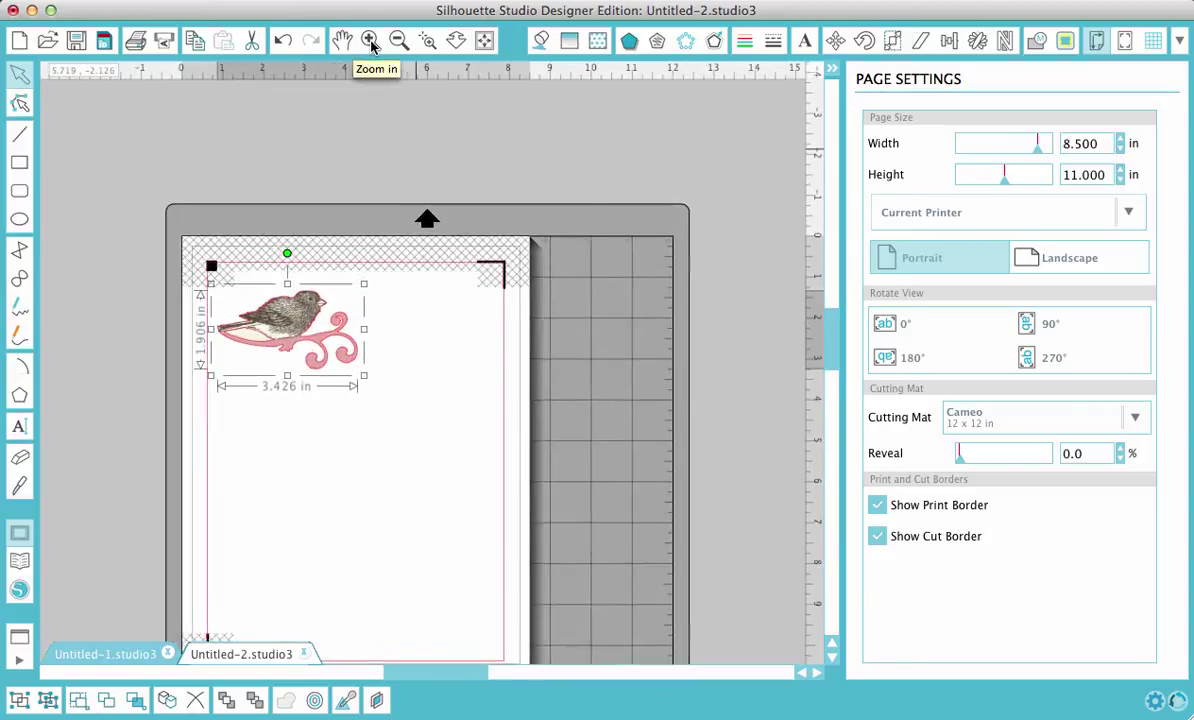
click(370, 41)
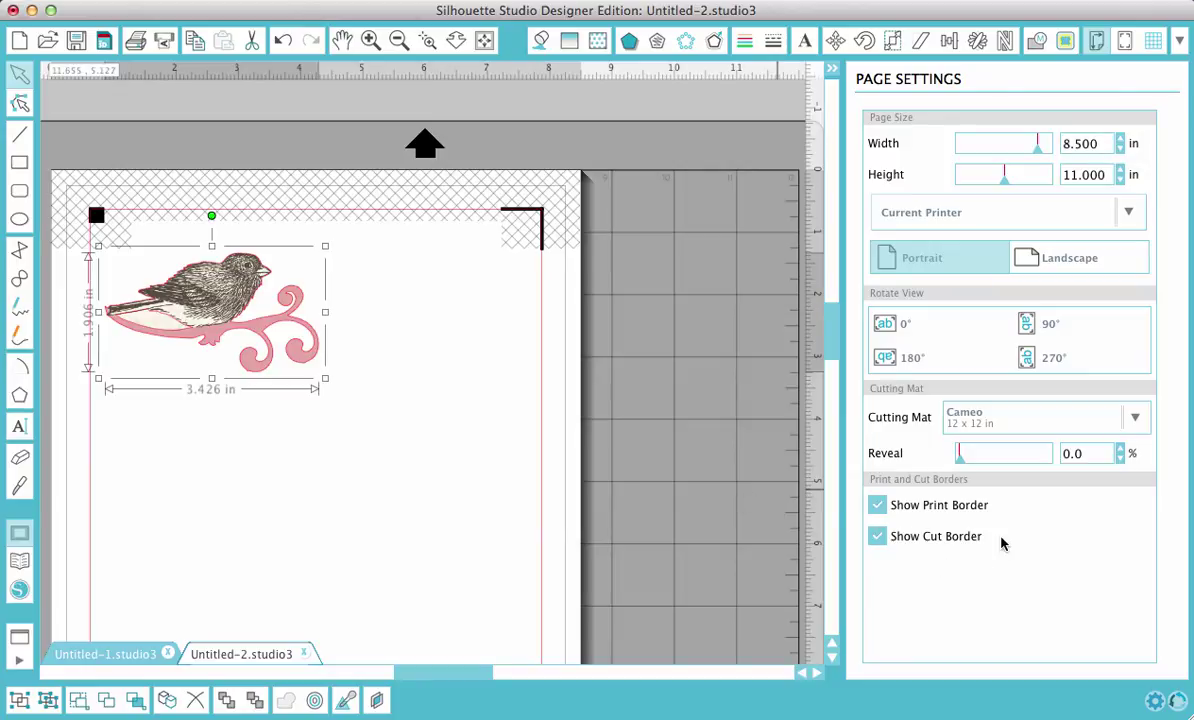
Set the registration mark insets to bottom 4.000, left 0.394, top 0.394 and right 2.997 in.
click(1126, 44)
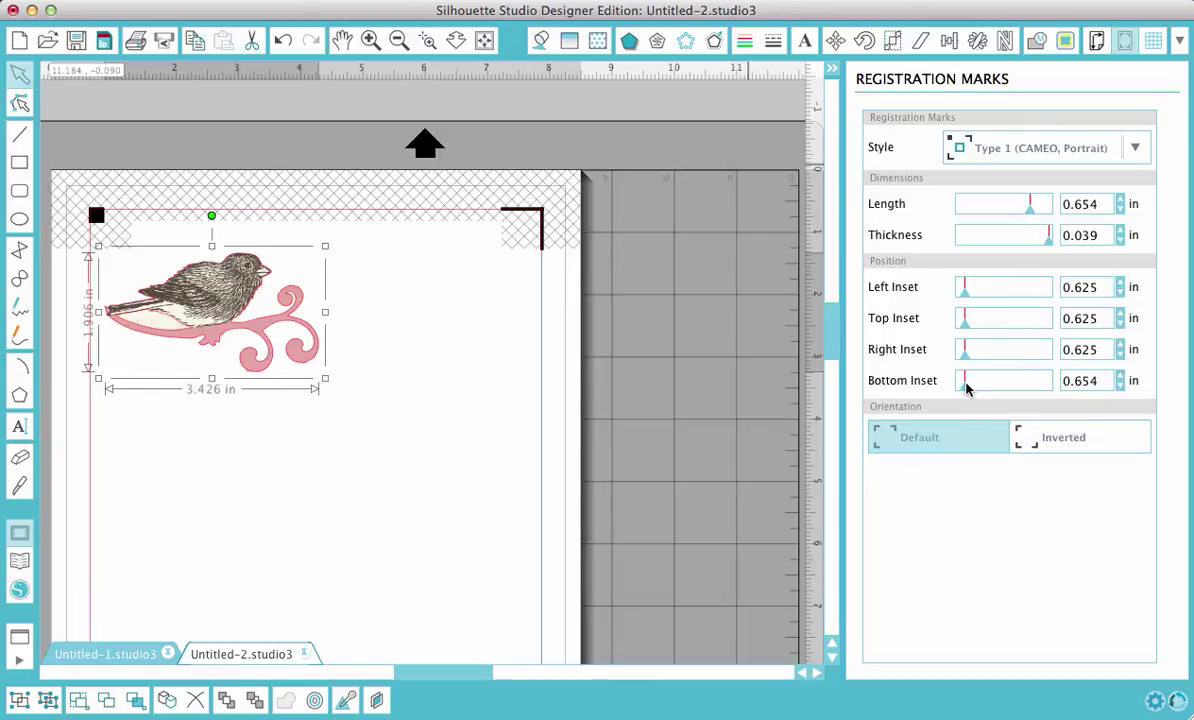
drag(966, 388, 1090, 392)
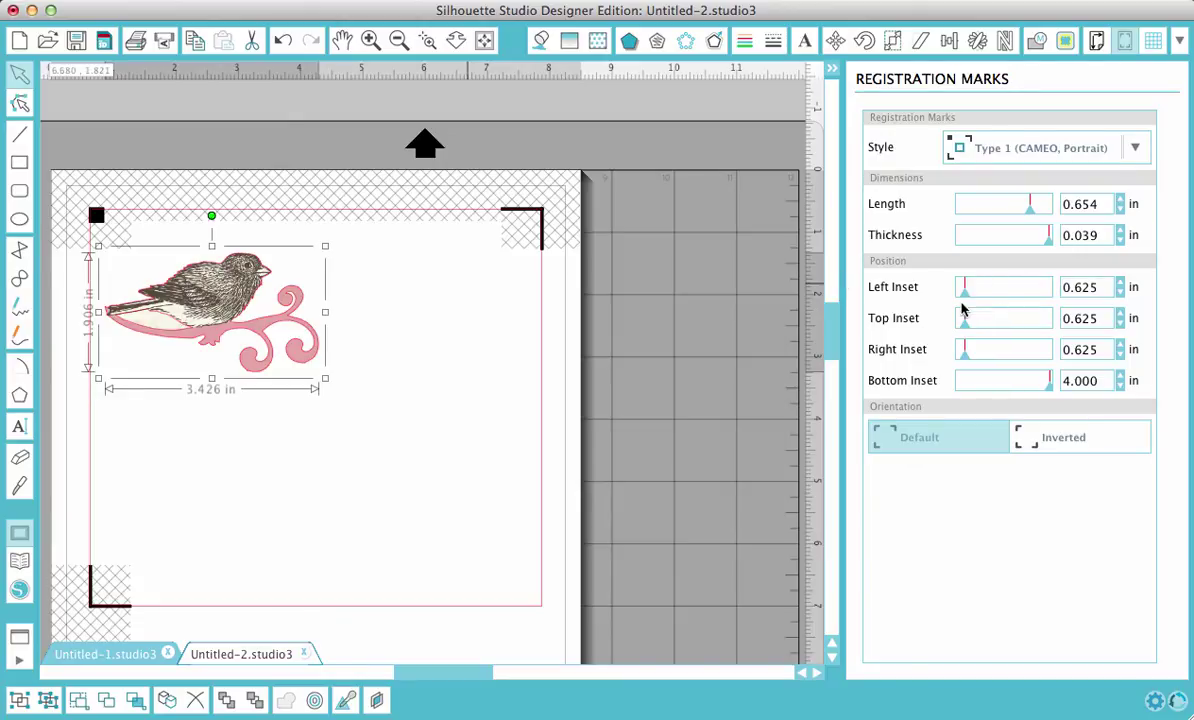
drag(962, 298, 956, 296)
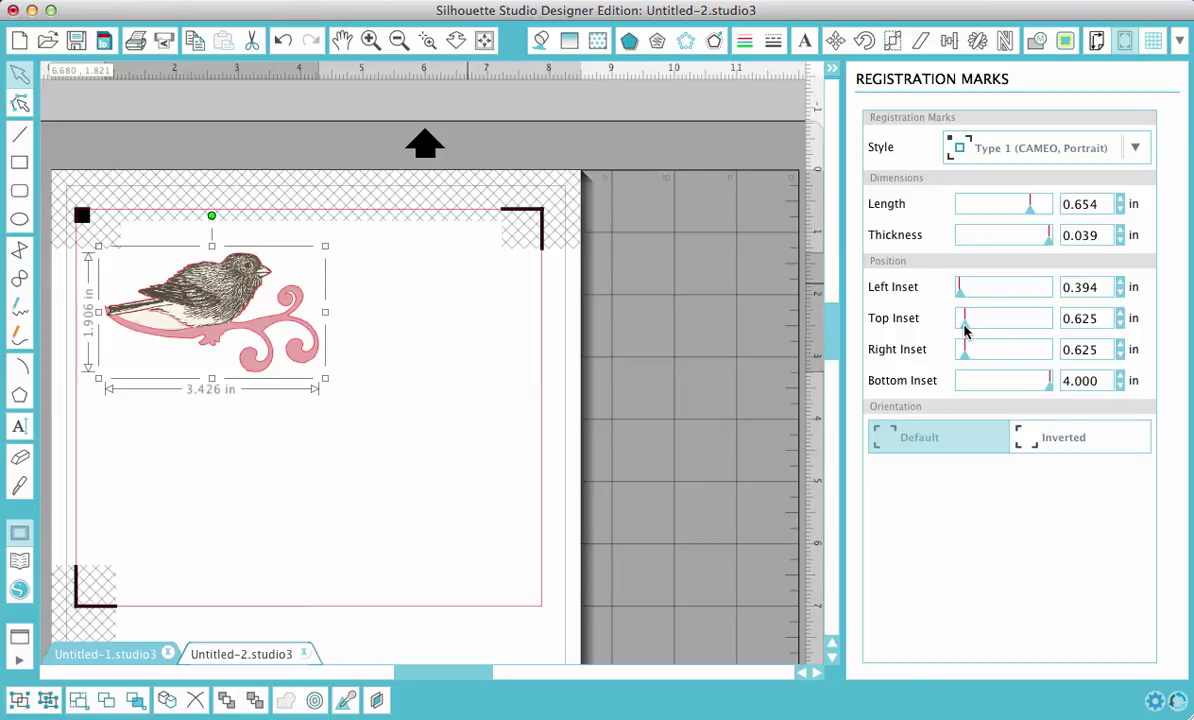
drag(965, 328, 960, 328)
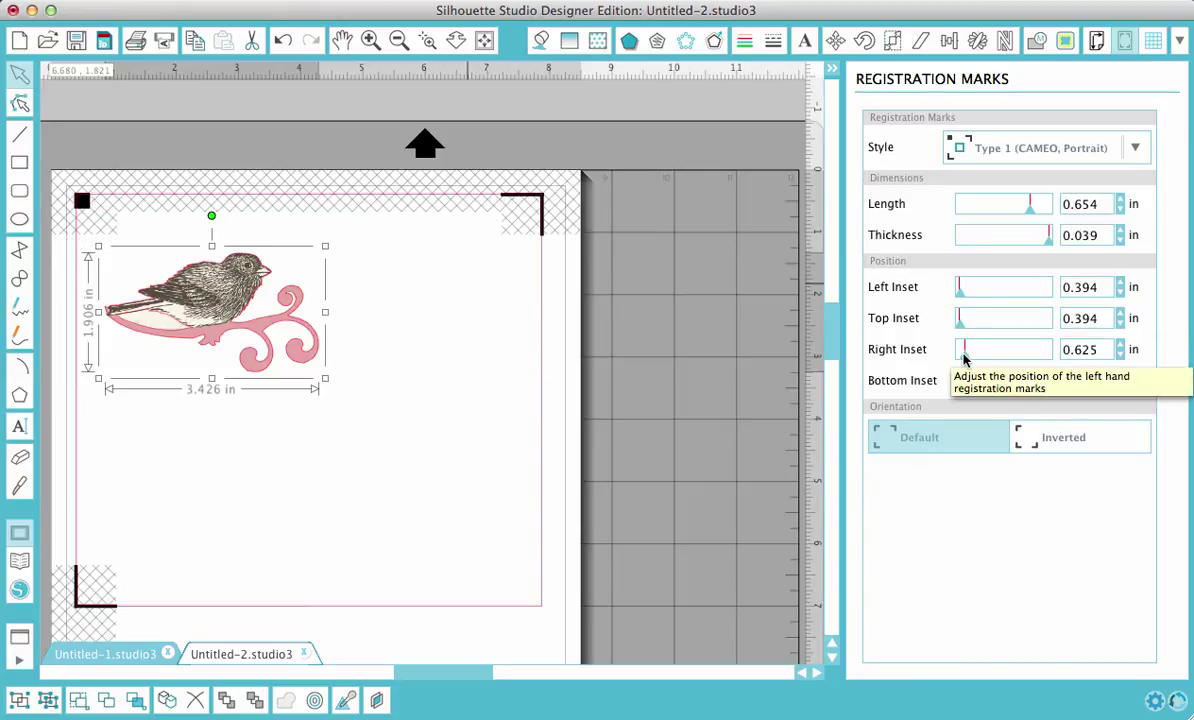
drag(965, 347, 1025, 369)
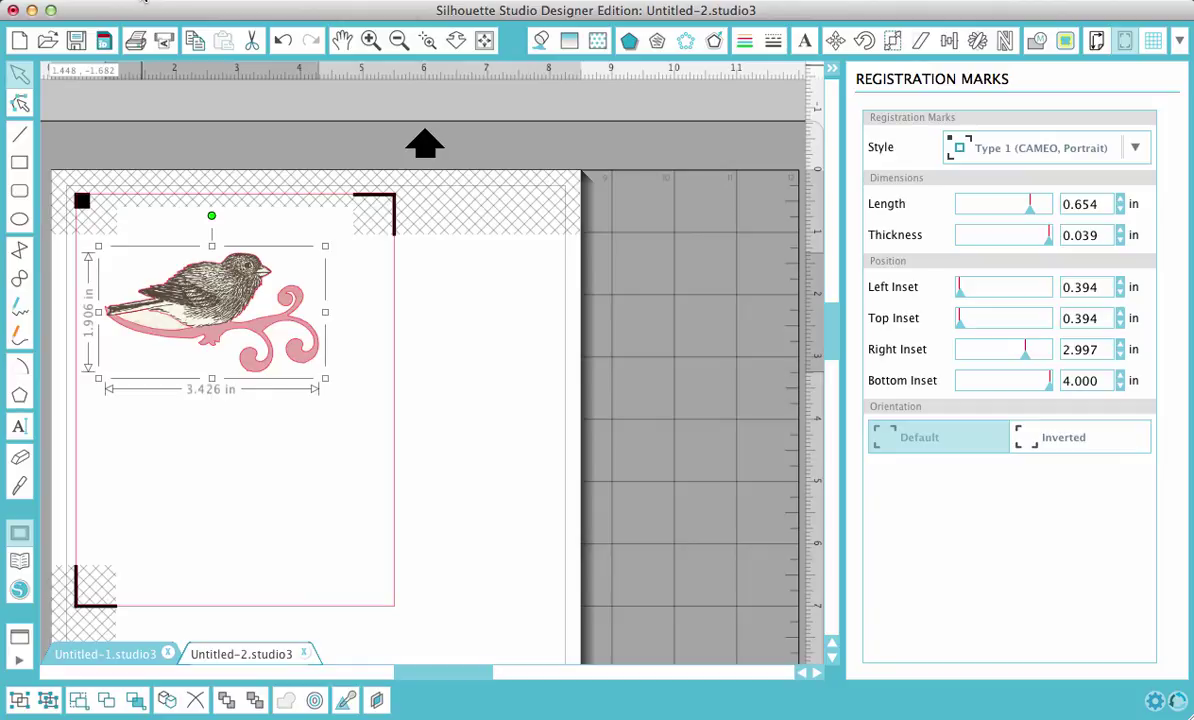
Open Preferences, expand Defaults and scroll to where Cut to edge of page is enabled.
click(145, 2)
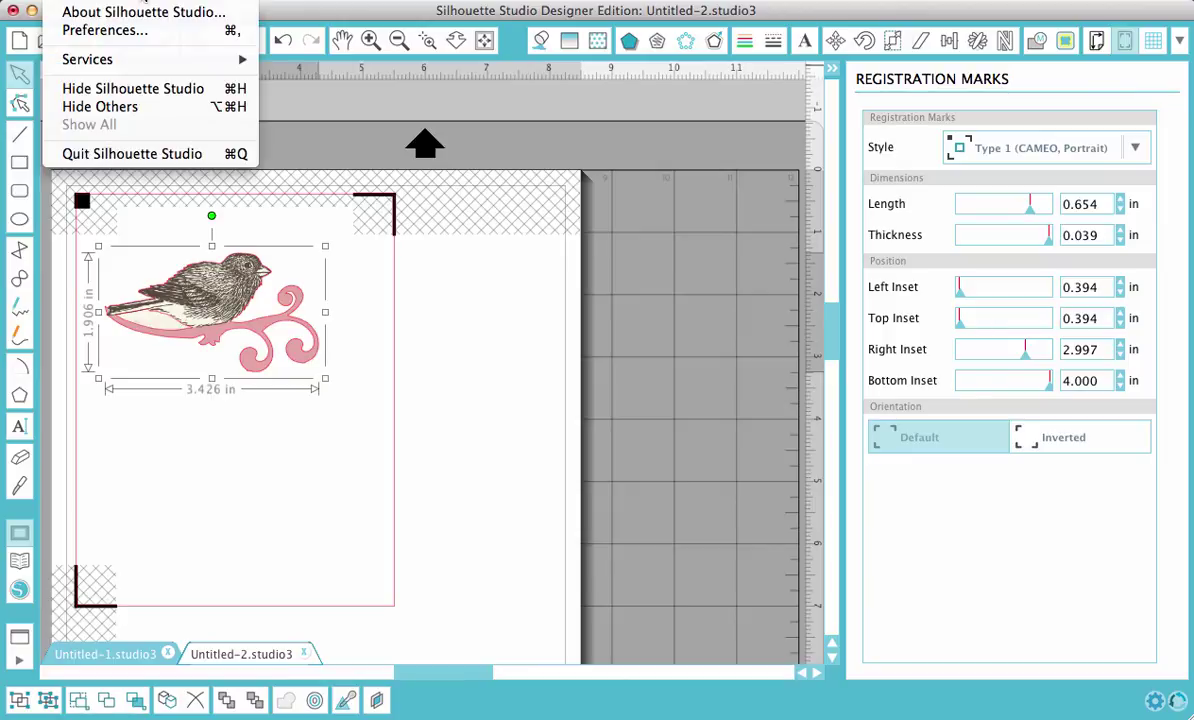
click(125, 33)
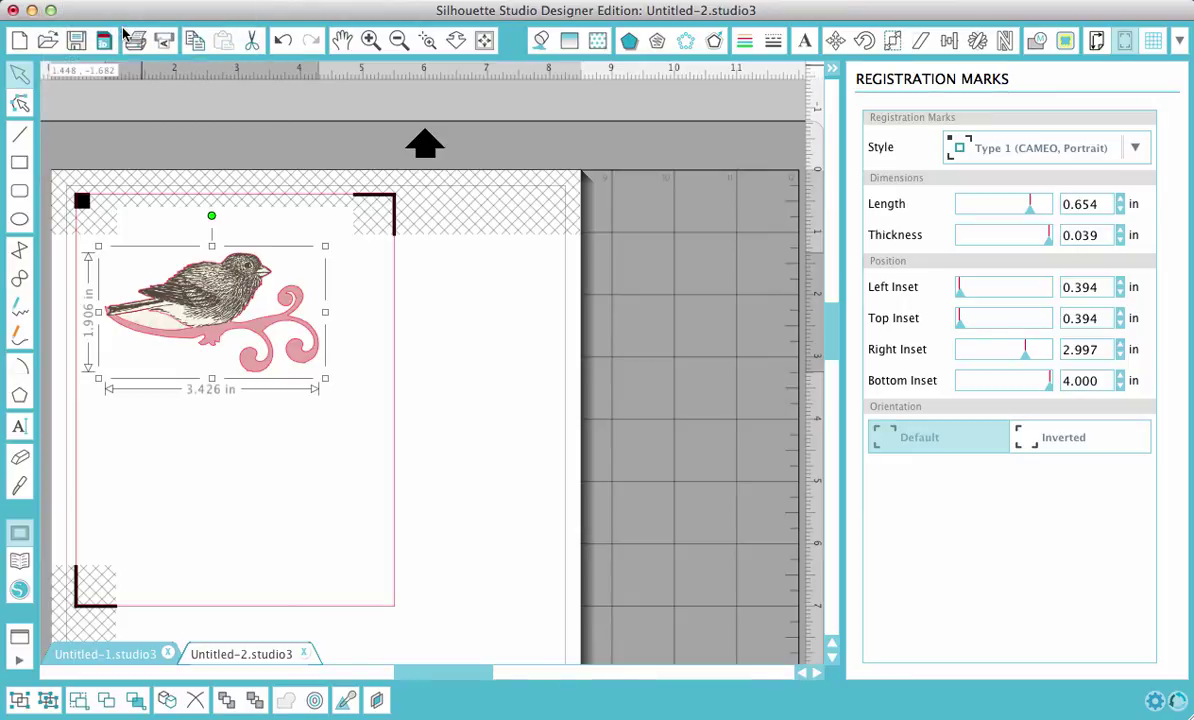
click(897, 152)
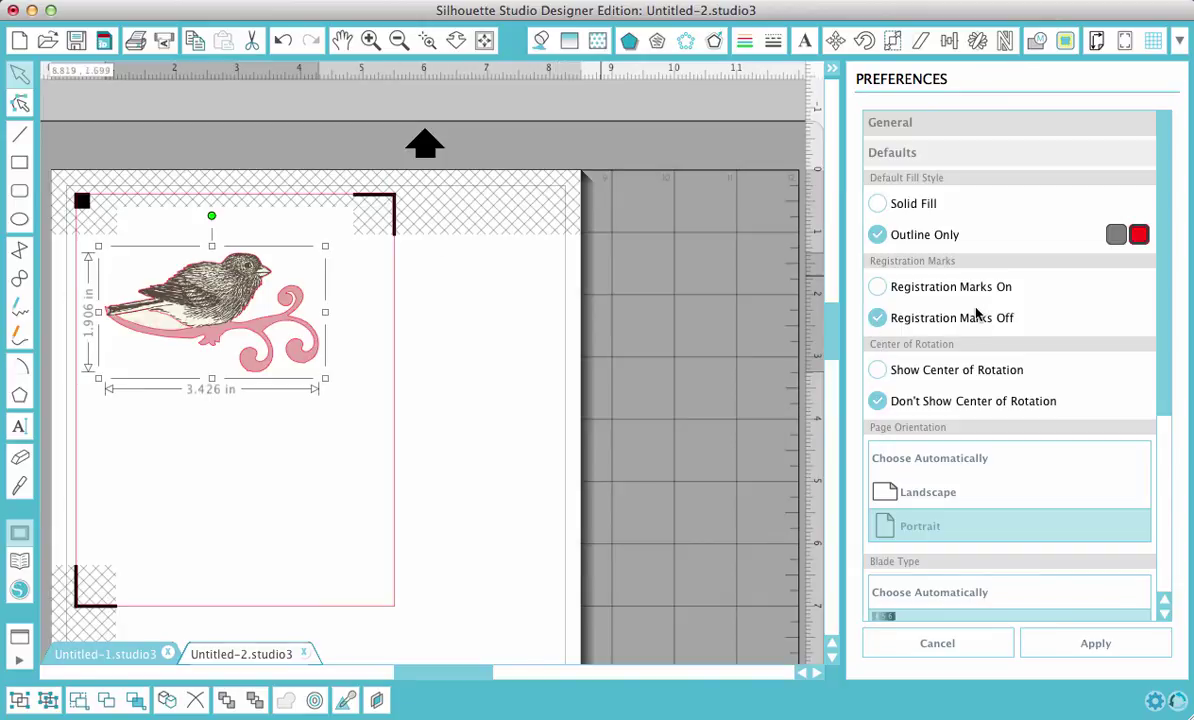
scroll(1061, 383, down, 3)
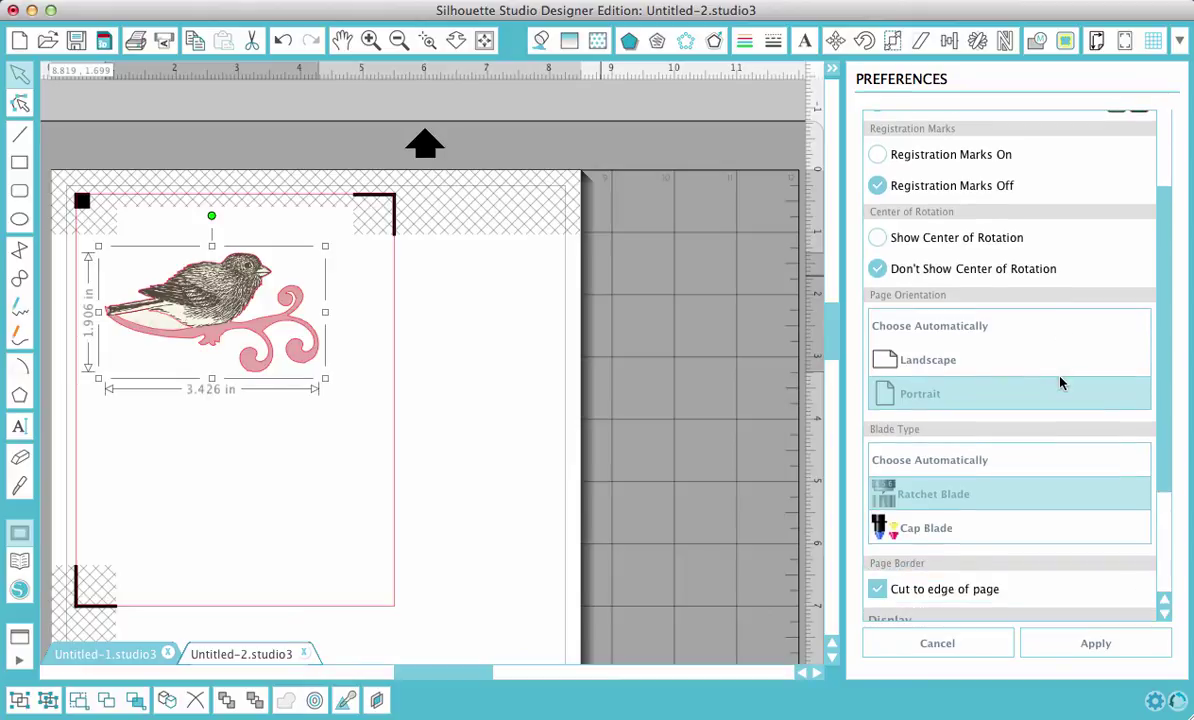
scroll(1061, 383, down, 4)
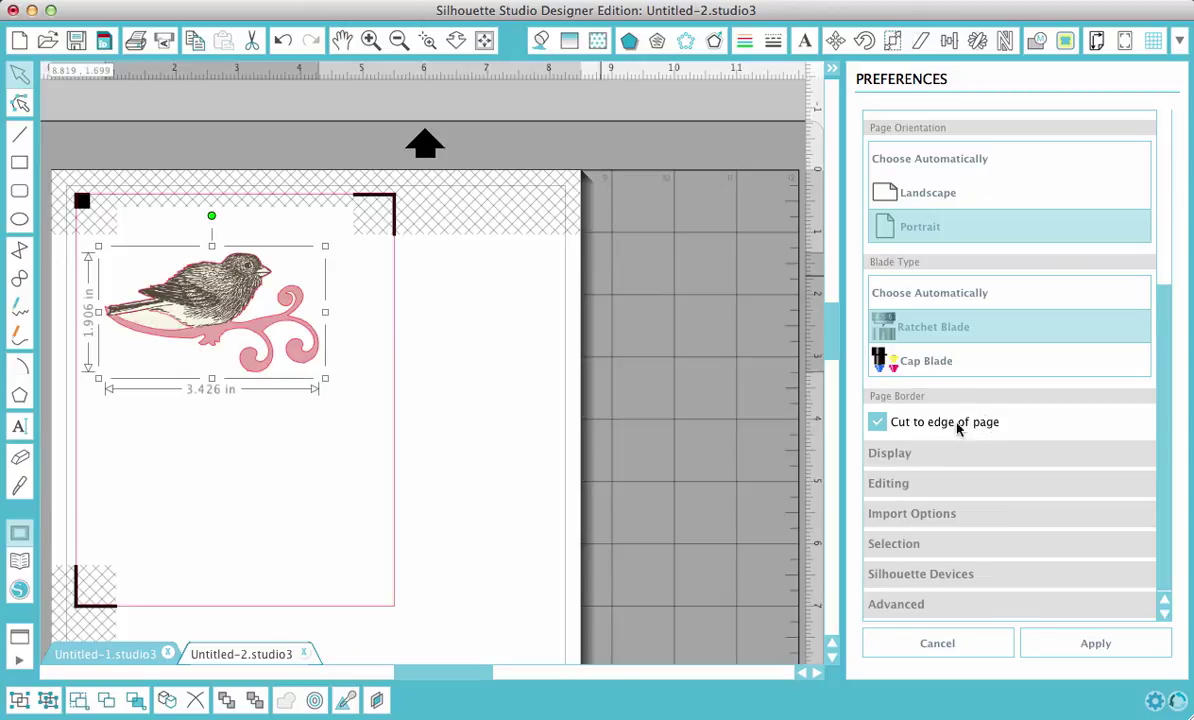
scroll(761, 296, up, 5)
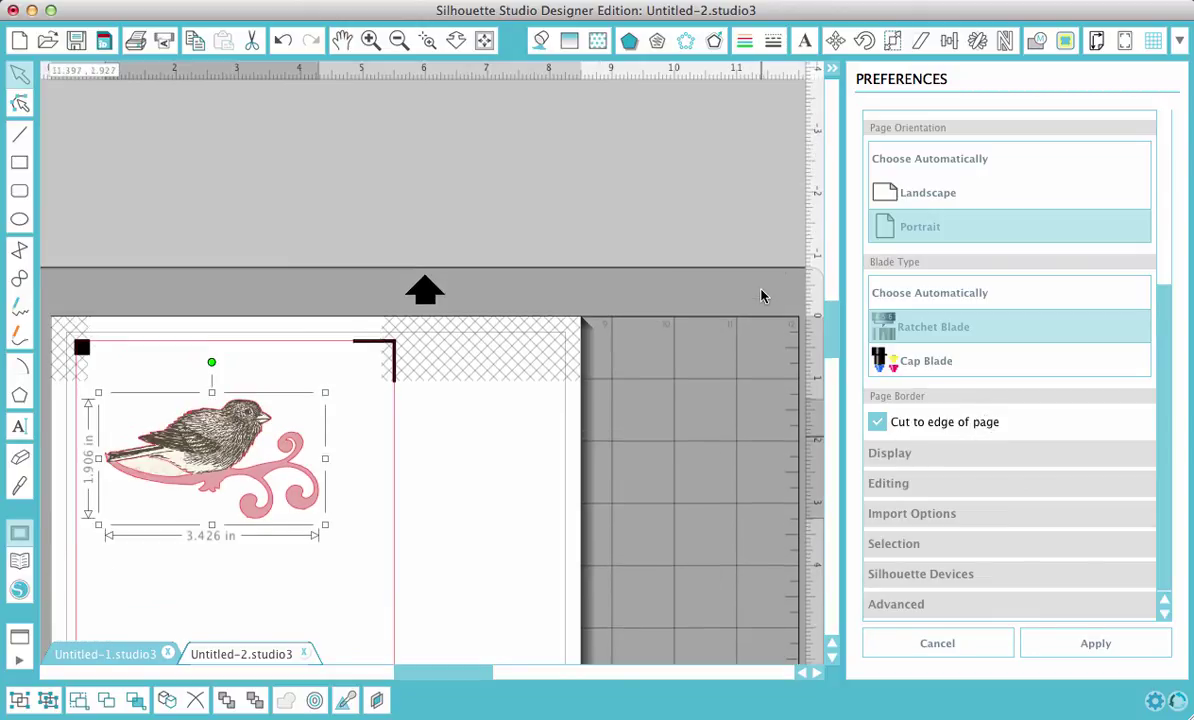
scroll(761, 296, down, 6)
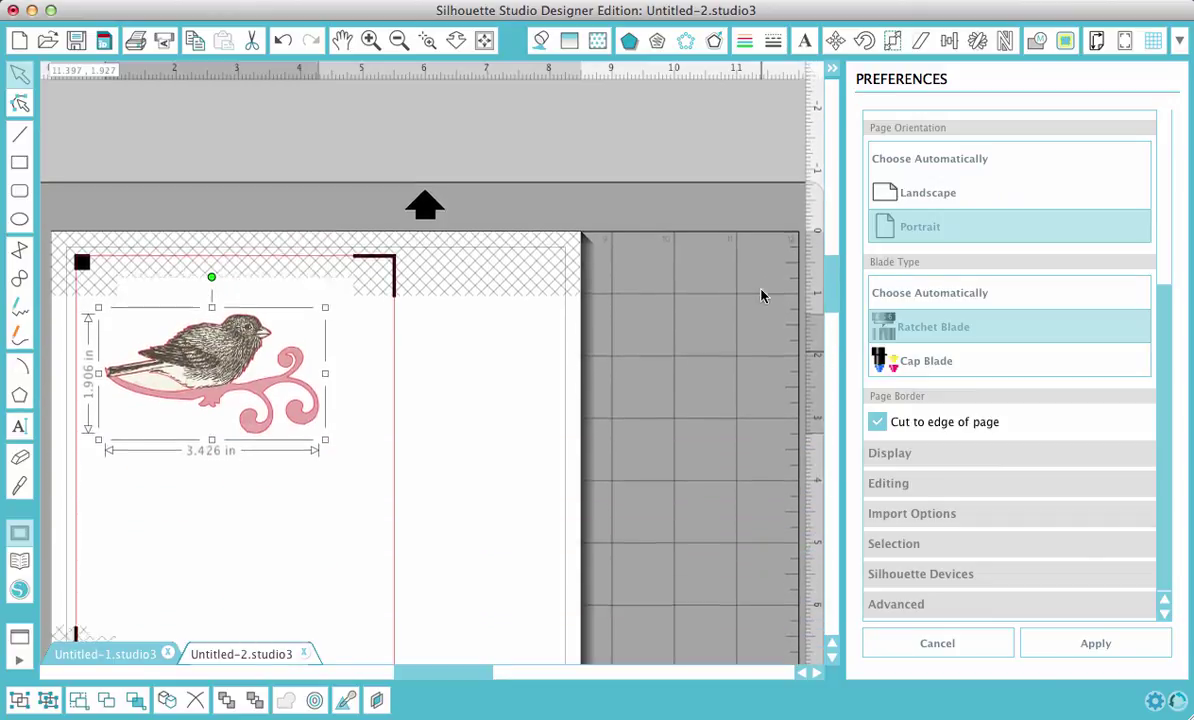
scroll(761, 296, down, 1)
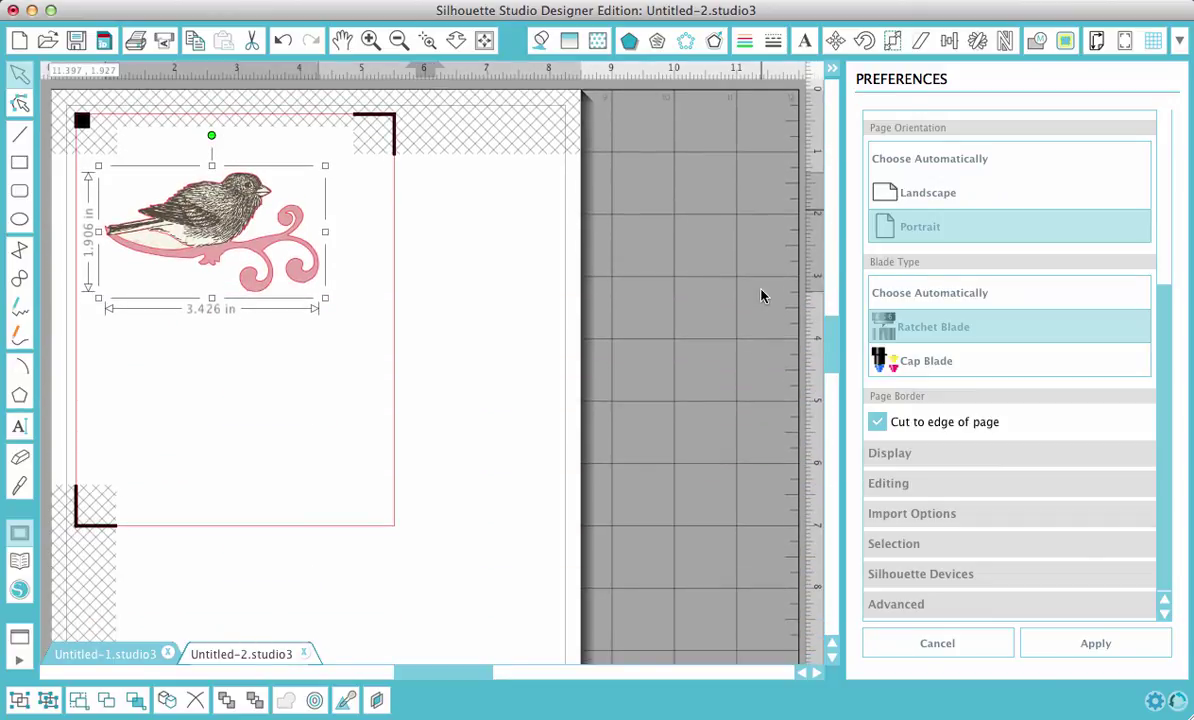